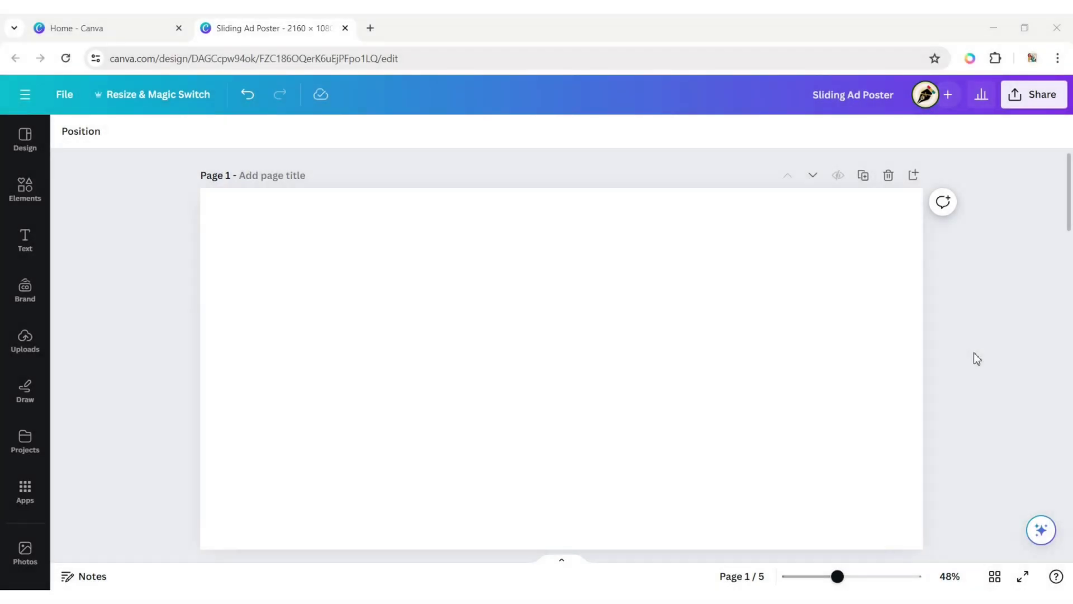
- Add the first 'male fashion model' stock photo and remove its background
{"action": "left_click", "coordinate": [9, 554]}
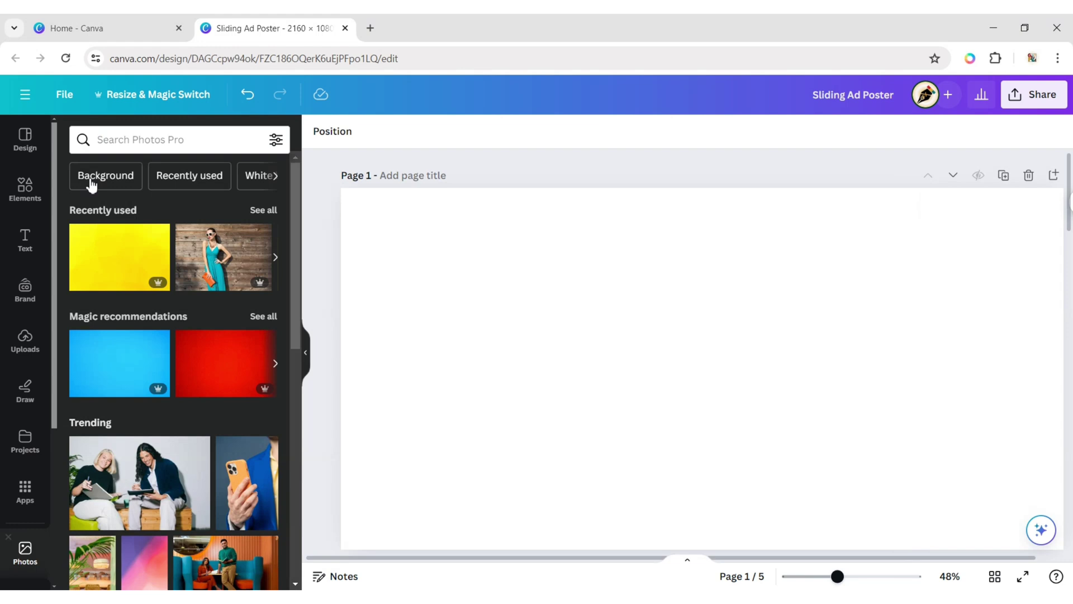
{"action": "left_click", "coordinate": [108, 142]}
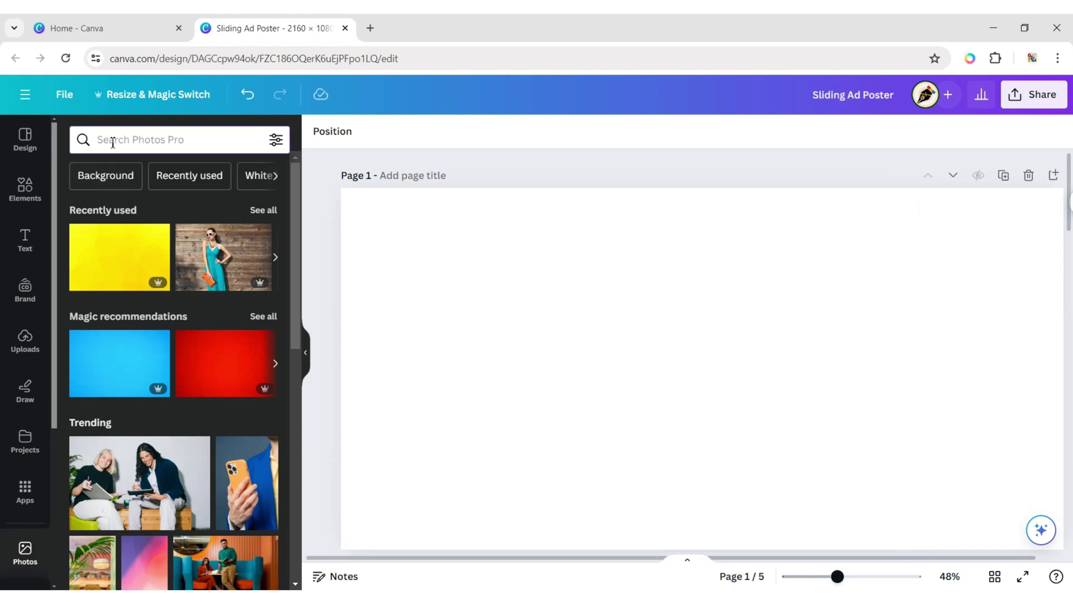
{"action": "type", "text": "male "}
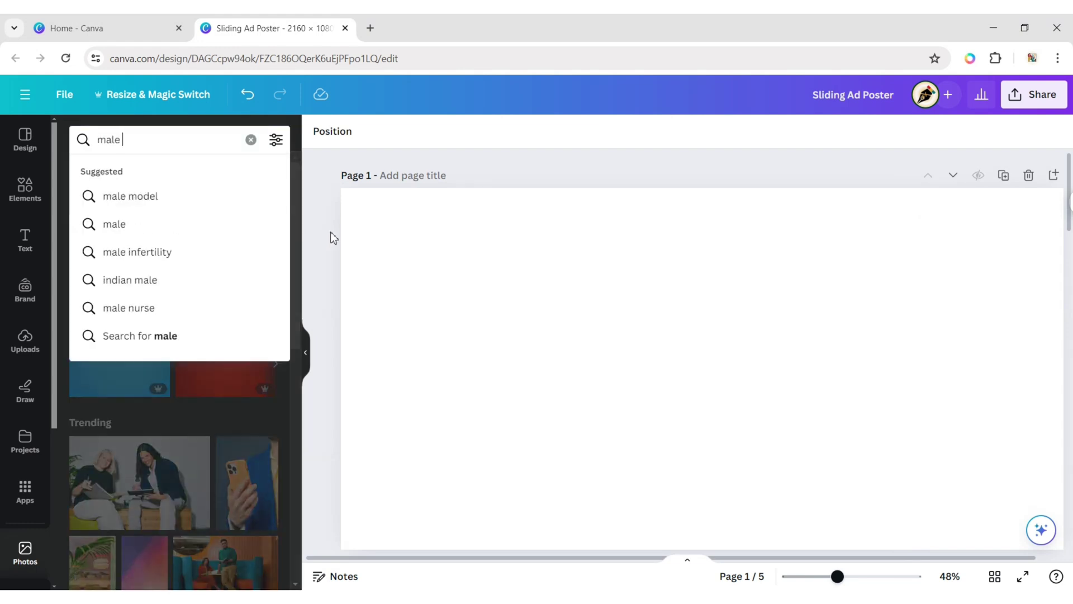
{"action": "type", "text": "fashio"}
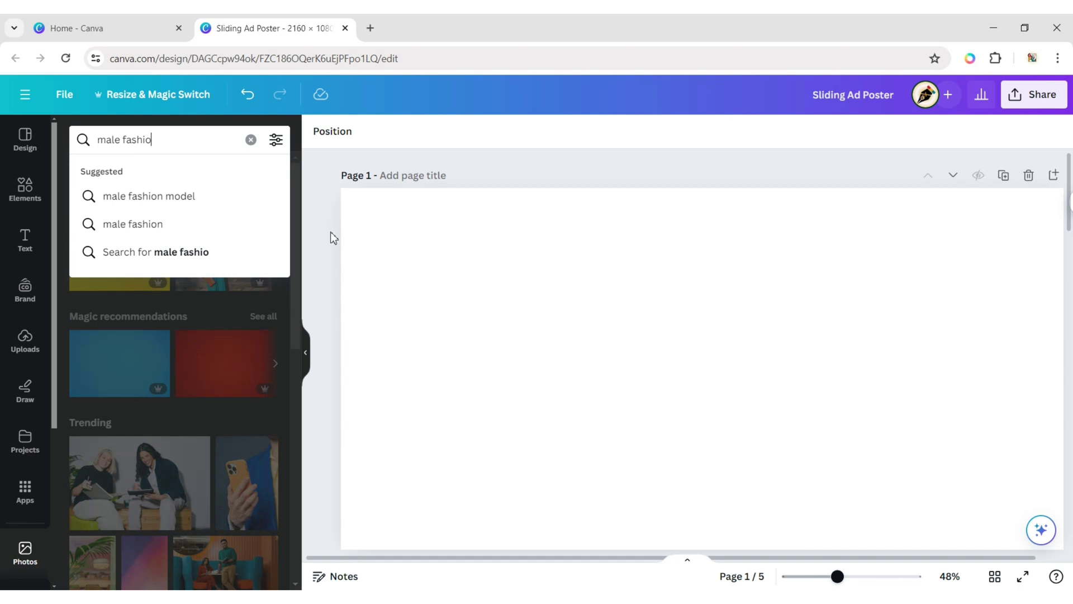
{"action": "type", "text": "n model"}
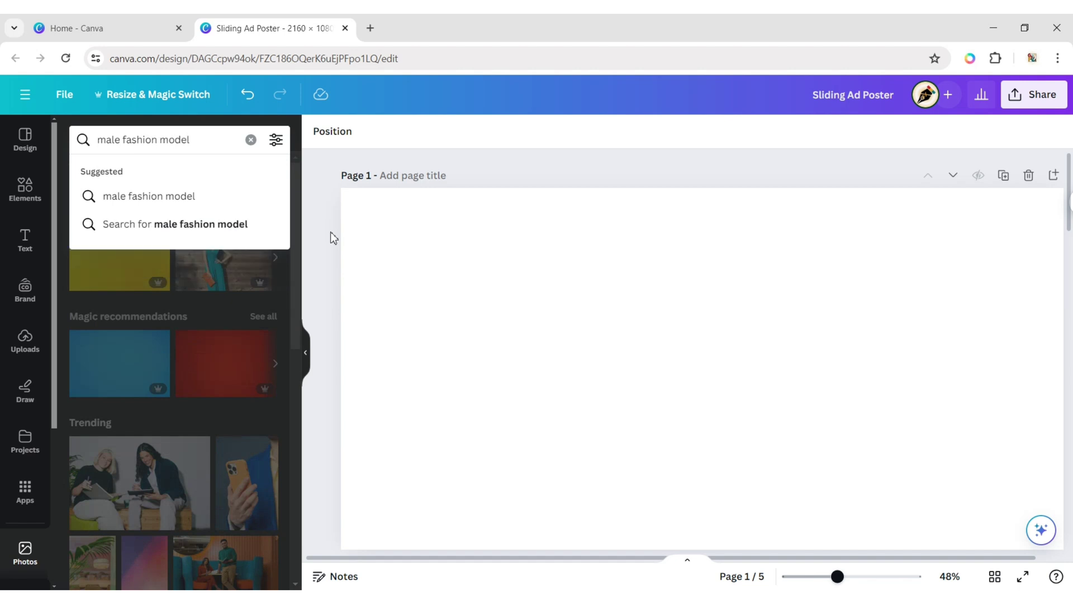
{"action": "key", "text": "Return"}
{"action": "left_click", "coordinate": [145, 230]}
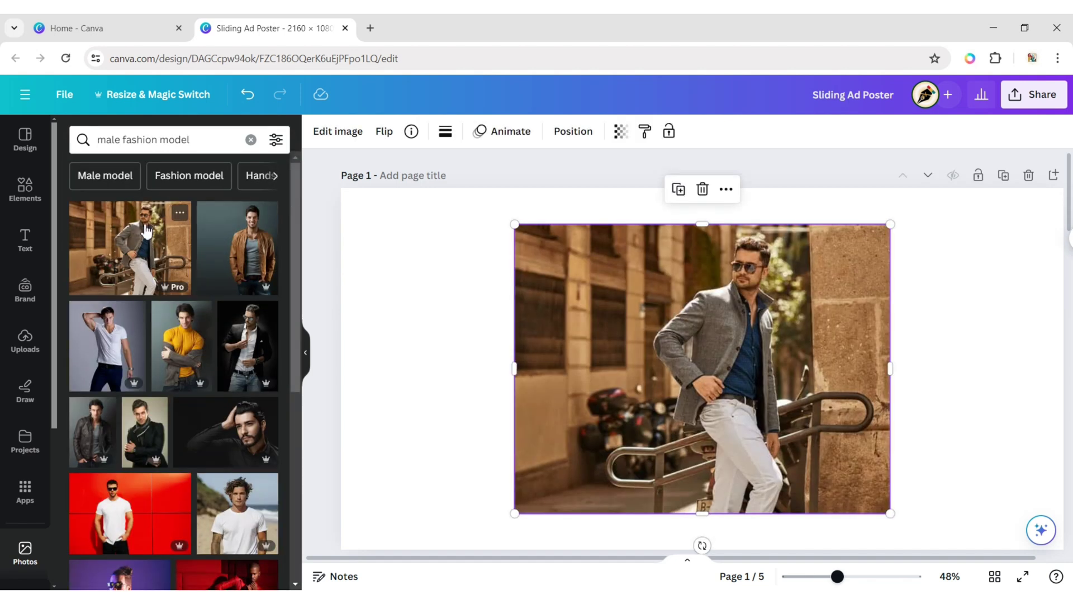
{"action": "left_click", "coordinate": [329, 133]}
{"action": "left_click", "coordinate": [90, 235]}
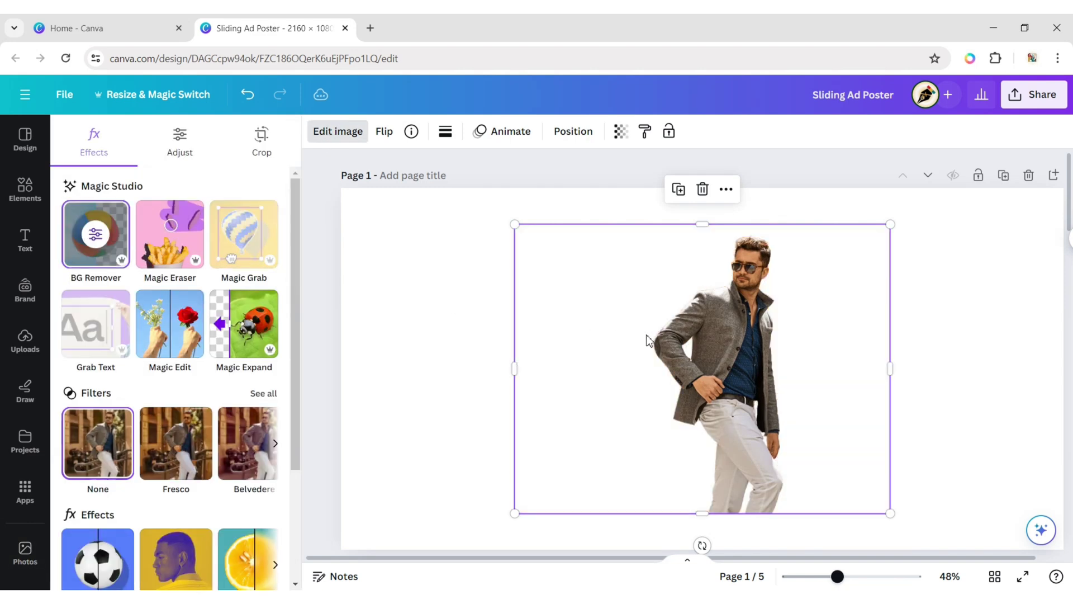
- Add the teal-dress 'female fashion model' photo and strip its background
{"action": "left_click", "coordinate": [25, 552]}
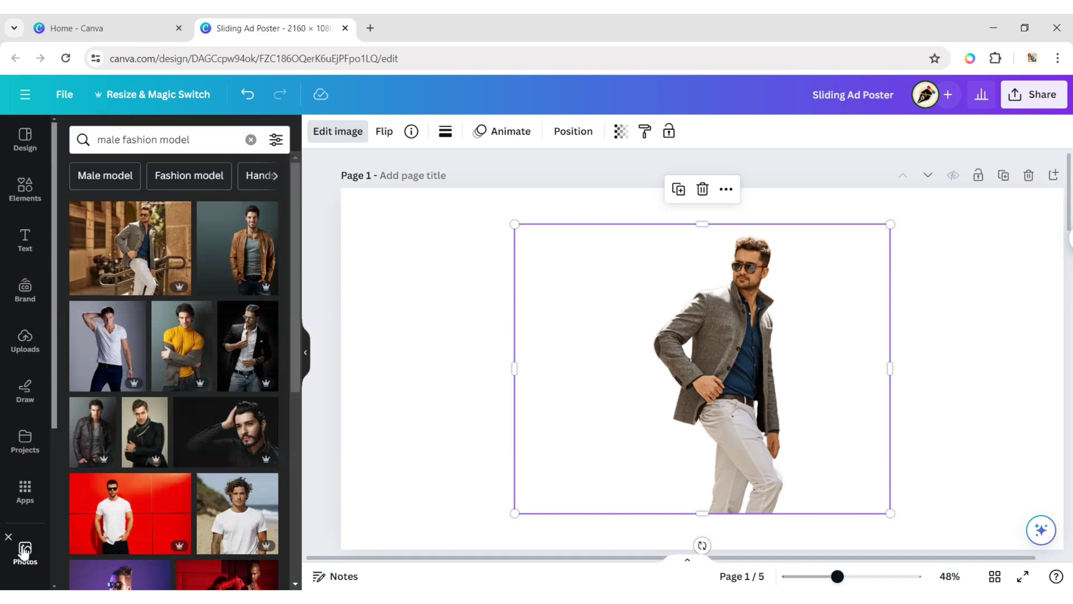
{"action": "type", "text": "fe"}
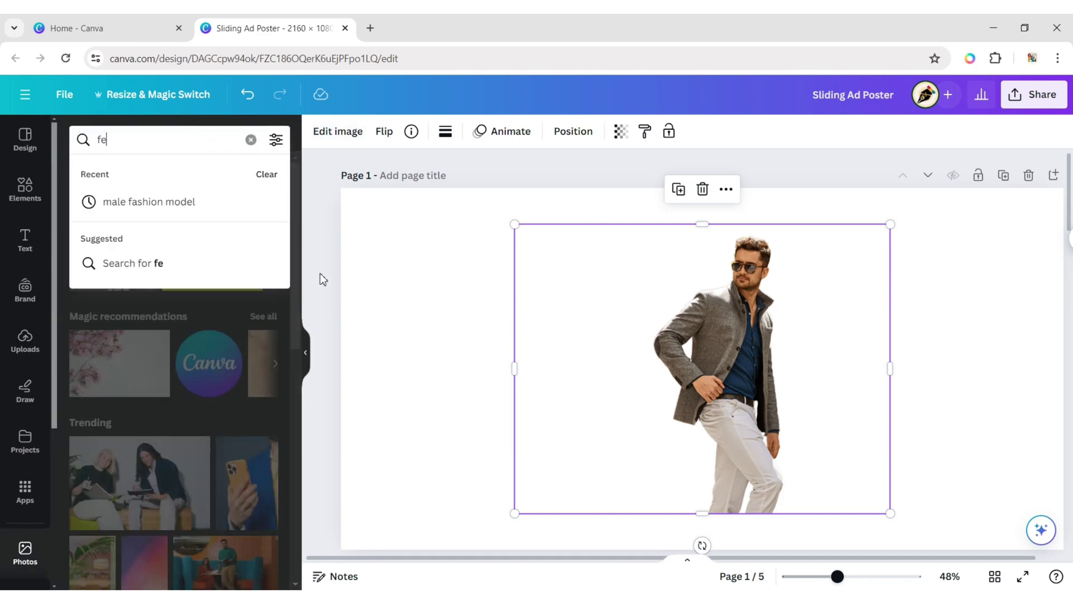
{"action": "type", "text": "male fas"}
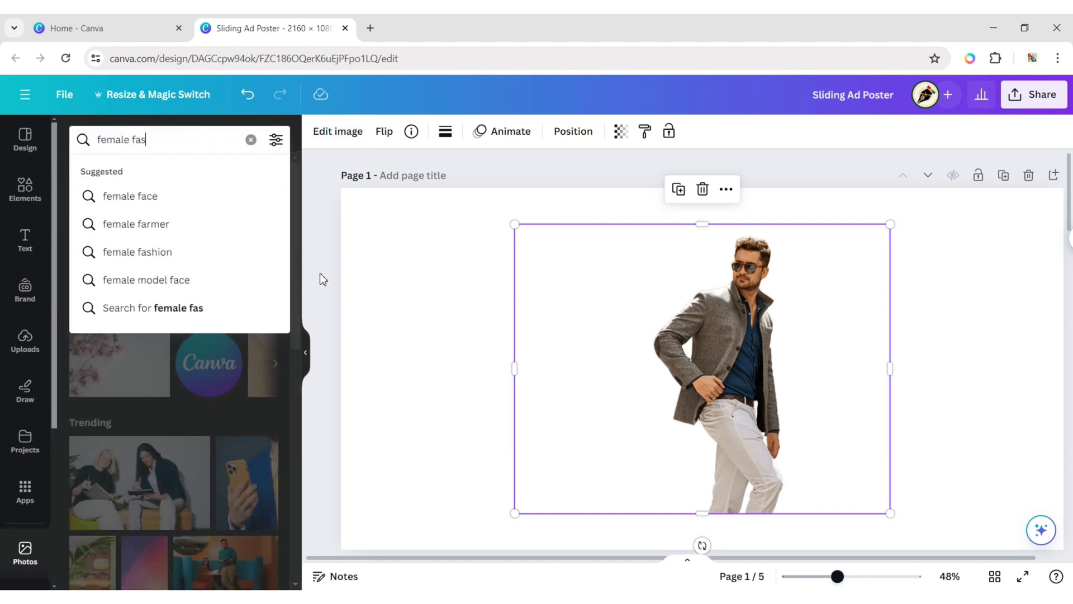
{"action": "type", "text": "hion model"}
{"action": "key", "text": "Return"}
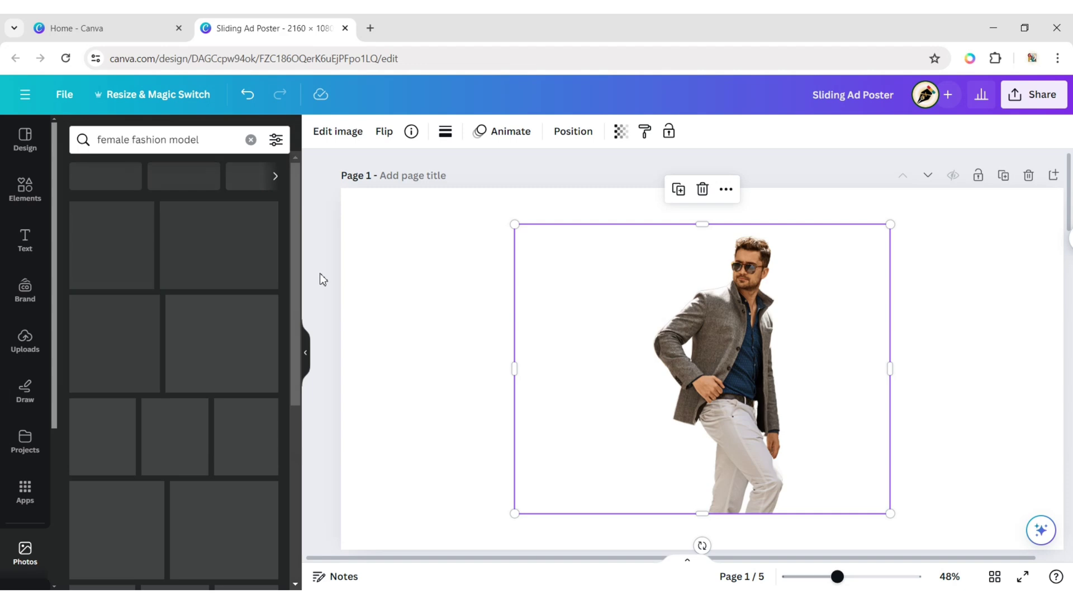
{"action": "scroll", "coordinate": [243, 363], "scroll_direction": "down", "scroll_amount": 1}
{"action": "scroll", "coordinate": [242, 362], "scroll_direction": "down", "scroll_amount": 2}
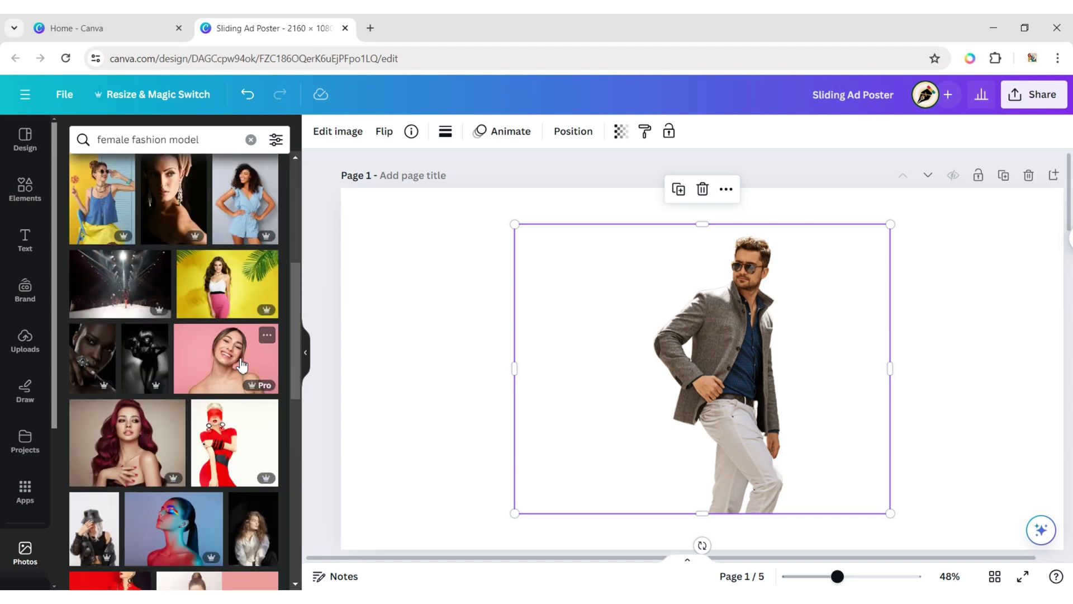
{"action": "scroll", "coordinate": [239, 358], "scroll_direction": "down", "scroll_amount": 2}
{"action": "scroll", "coordinate": [239, 358], "scroll_direction": "down", "scroll_amount": 2}
{"action": "scroll", "coordinate": [212, 385], "scroll_direction": "down", "scroll_amount": 2}
{"action": "left_click", "coordinate": [212, 385]}
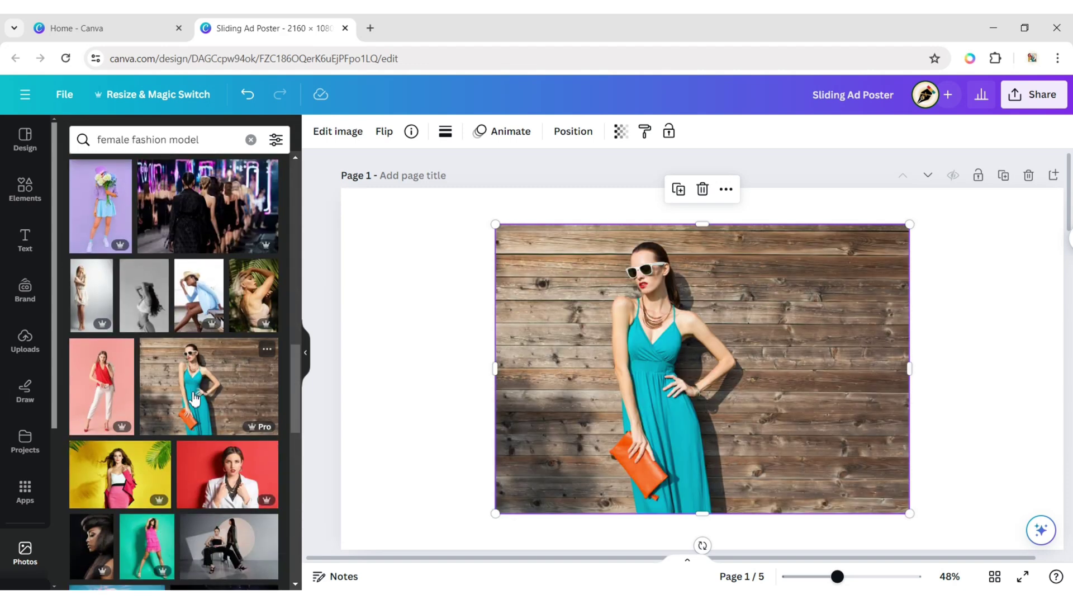
{"action": "left_click", "coordinate": [327, 137]}
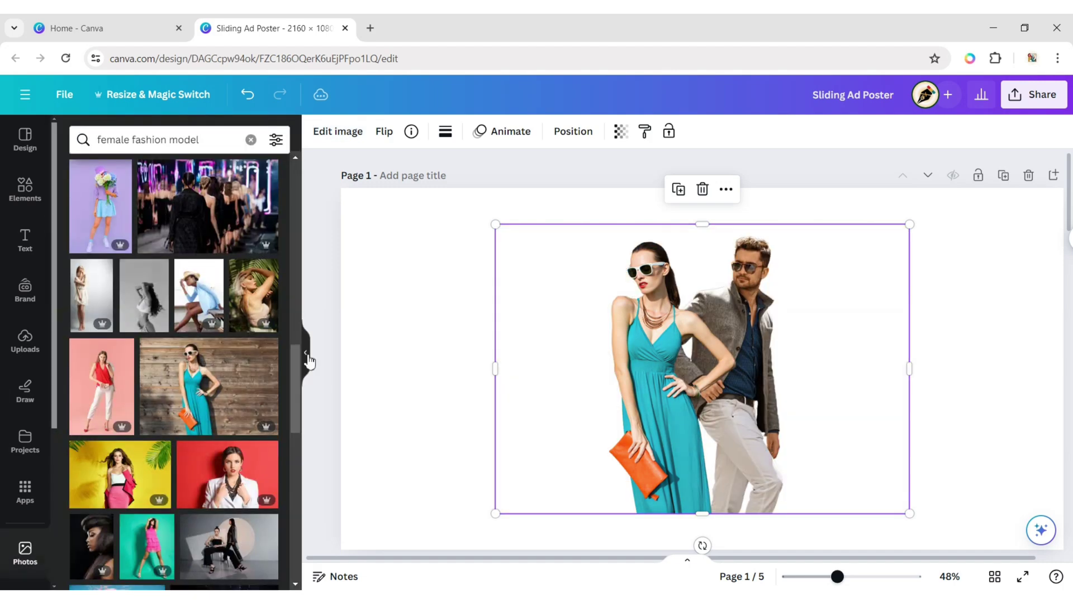
- Move the woman to the left and the man to the right, enlarging both
{"action": "left_click", "coordinate": [304, 356]}
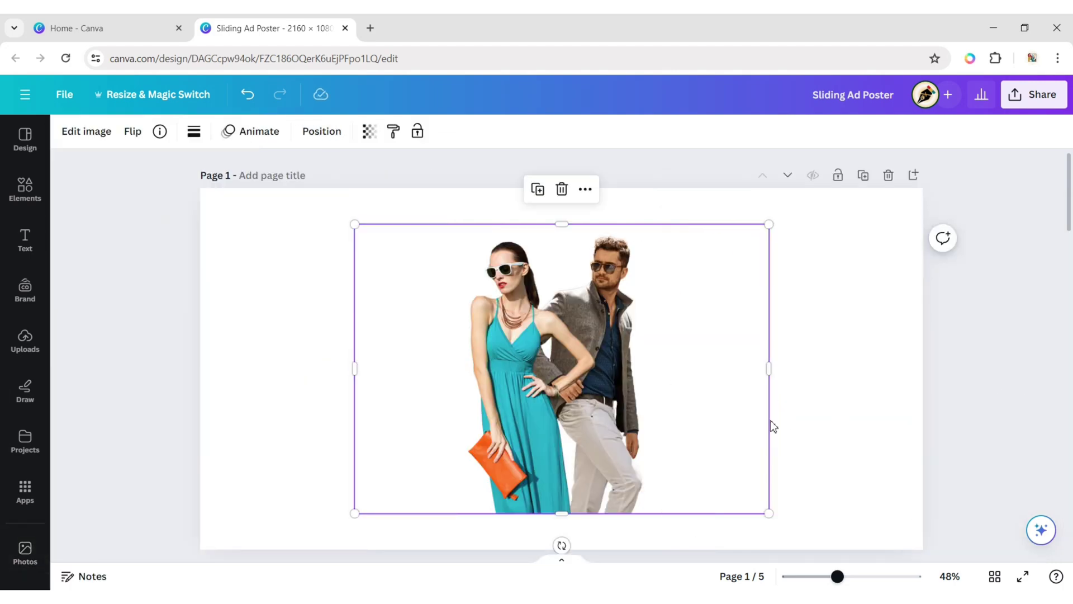
{"action": "left_click_drag", "start_coordinate": [524, 412], "coordinate": [307, 440]}
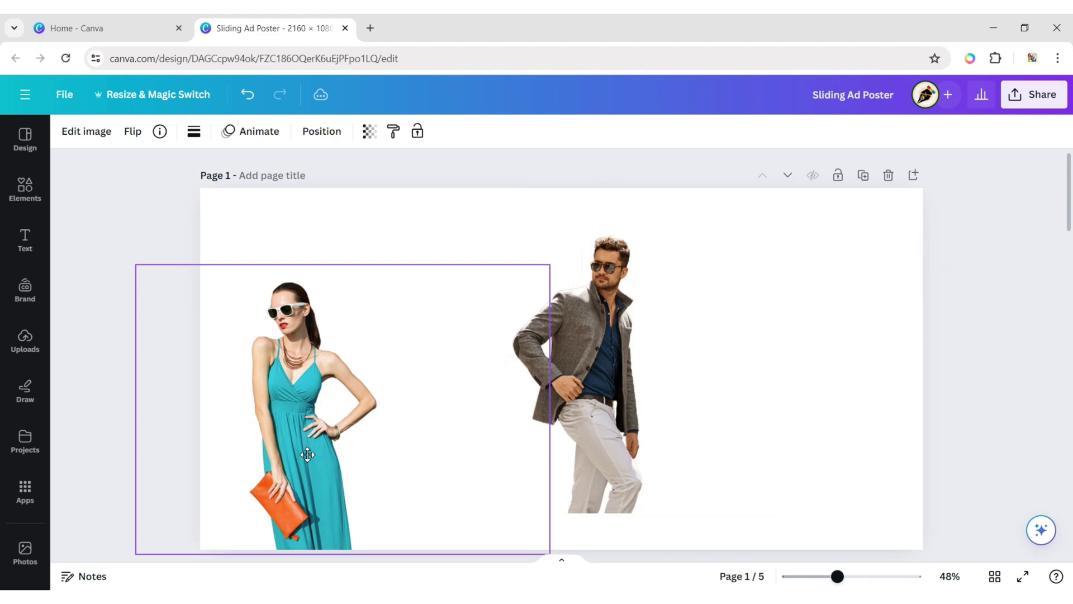
{"action": "left_click_drag", "start_coordinate": [578, 407], "coordinate": [807, 383]}
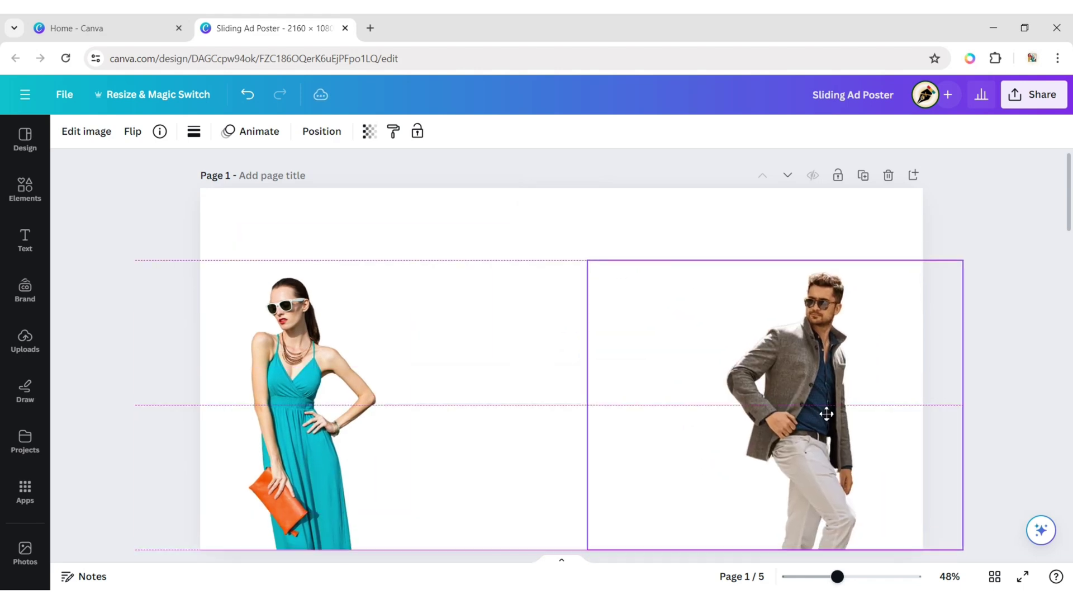
{"action": "left_click_drag", "start_coordinate": [588, 261], "coordinate": [551, 176]}
{"action": "left_click", "coordinate": [357, 369]}
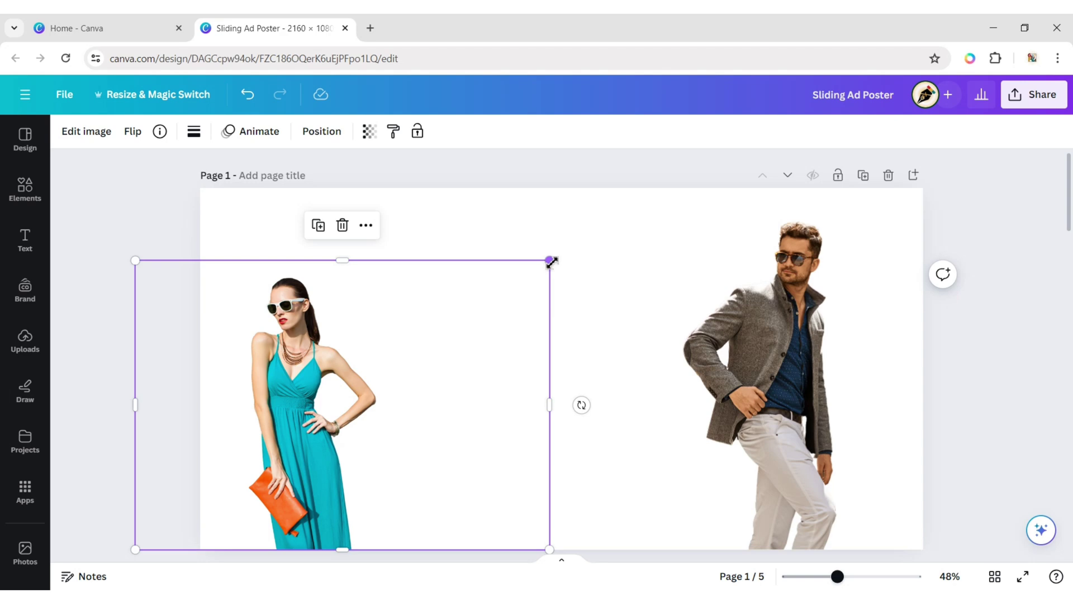
{"action": "left_click_drag", "start_coordinate": [551, 259], "coordinate": [627, 202]}
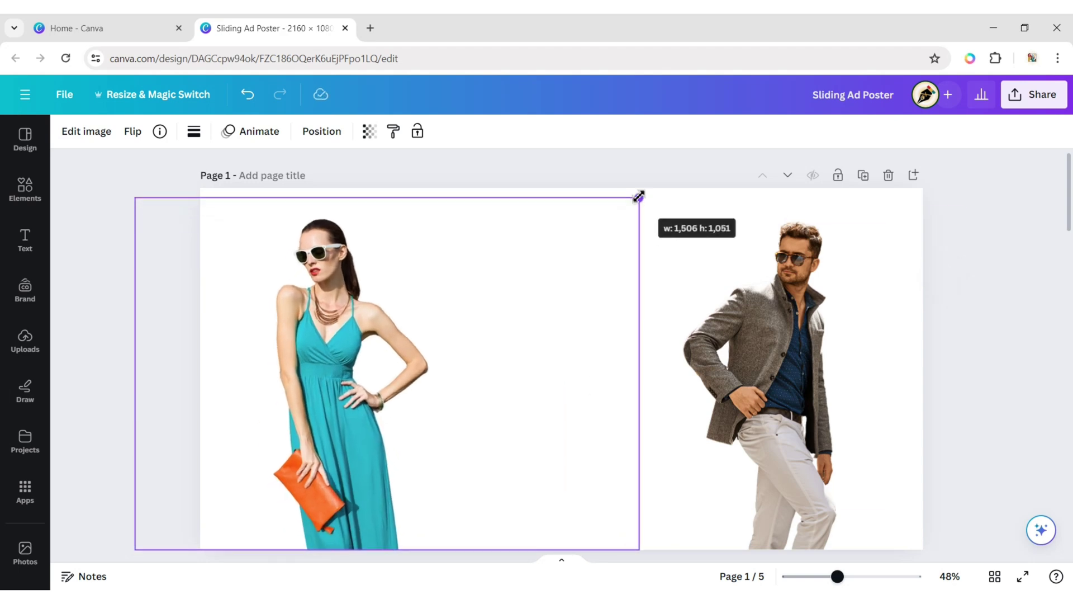
{"action": "left_click_drag", "start_coordinate": [628, 201], "coordinate": [625, 207]}
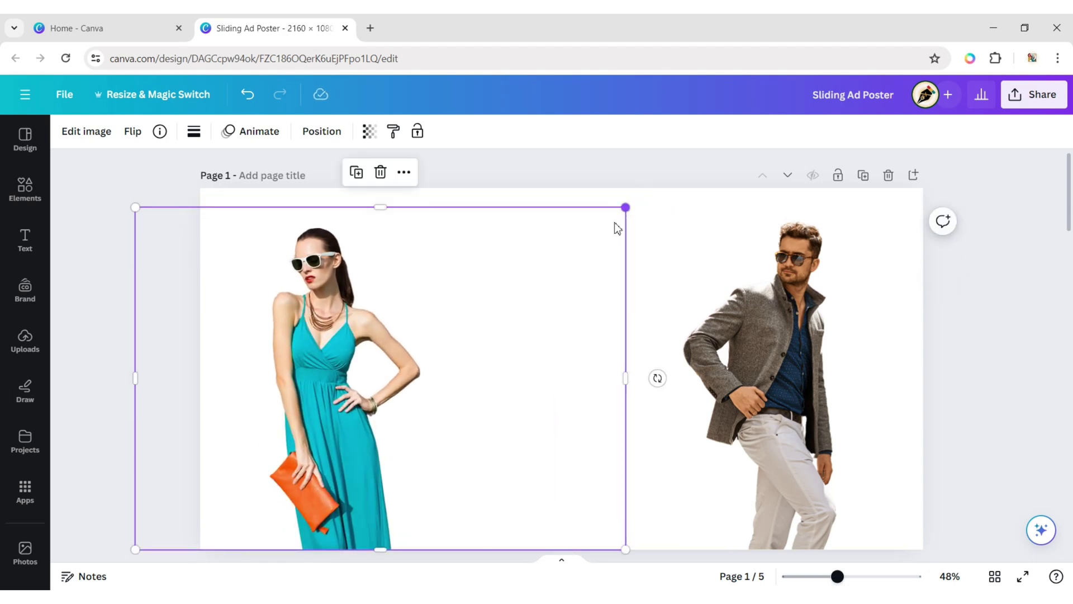
- Flip the woman horizontally and slide her closer to the left edge
{"action": "left_click", "coordinate": [135, 135]}
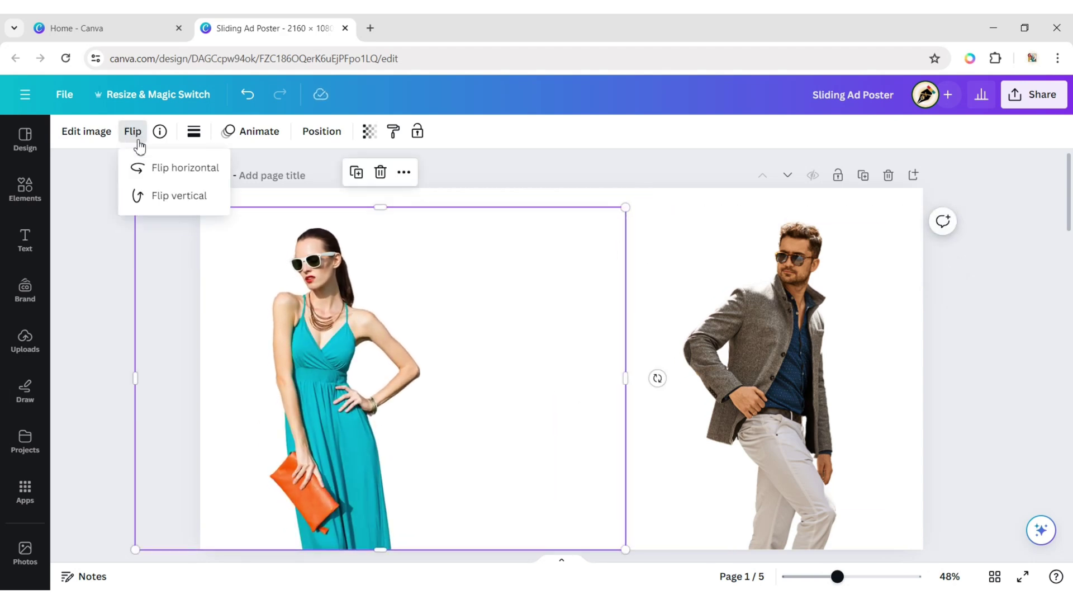
{"action": "left_click", "coordinate": [156, 168]}
{"action": "left_click_drag", "start_coordinate": [457, 375], "coordinate": [356, 377]}
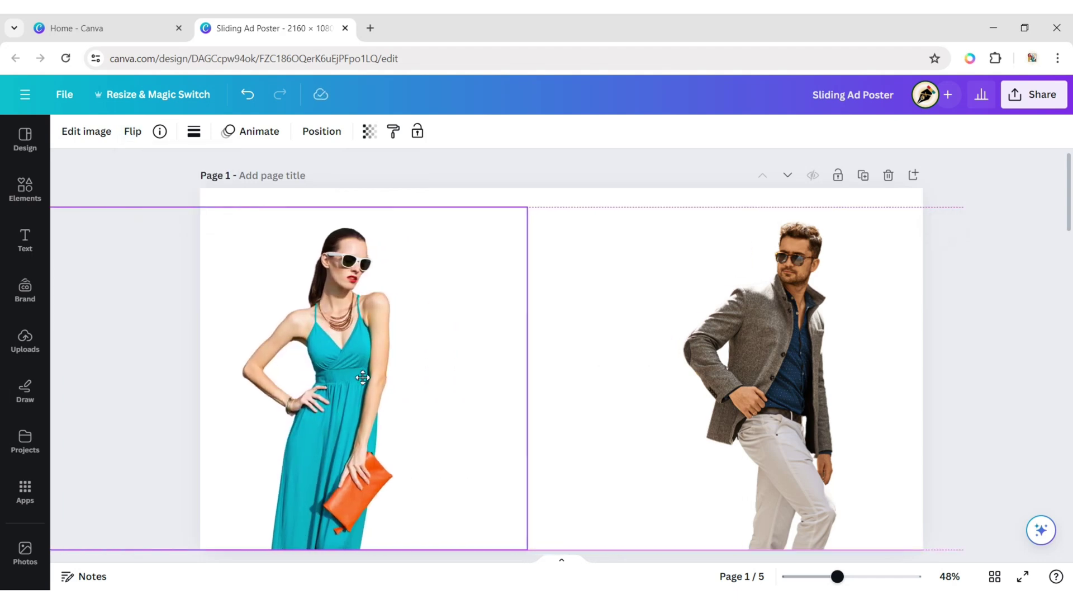
{"action": "left_click", "coordinate": [993, 394]}
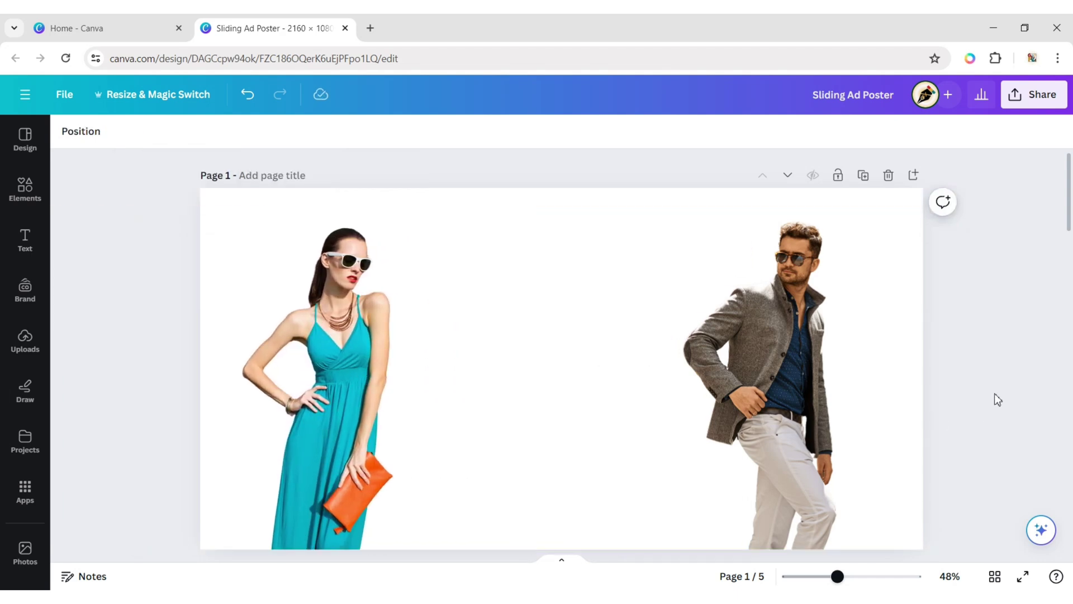
- Fill the page background with the purple-orange gradient preset
{"action": "left_click", "coordinate": [464, 194]}
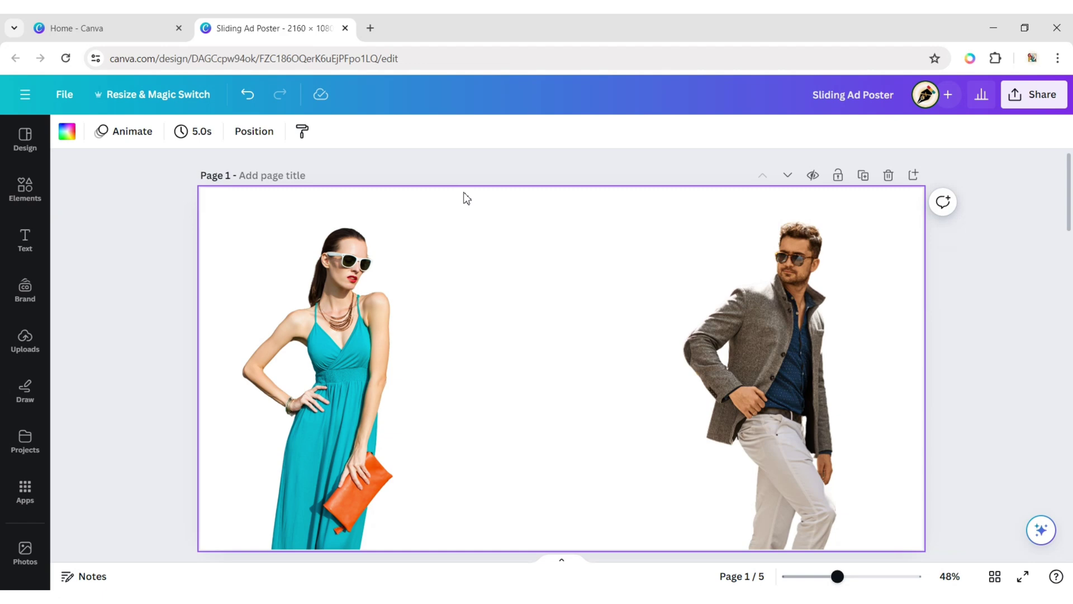
{"action": "left_click", "coordinate": [67, 131]}
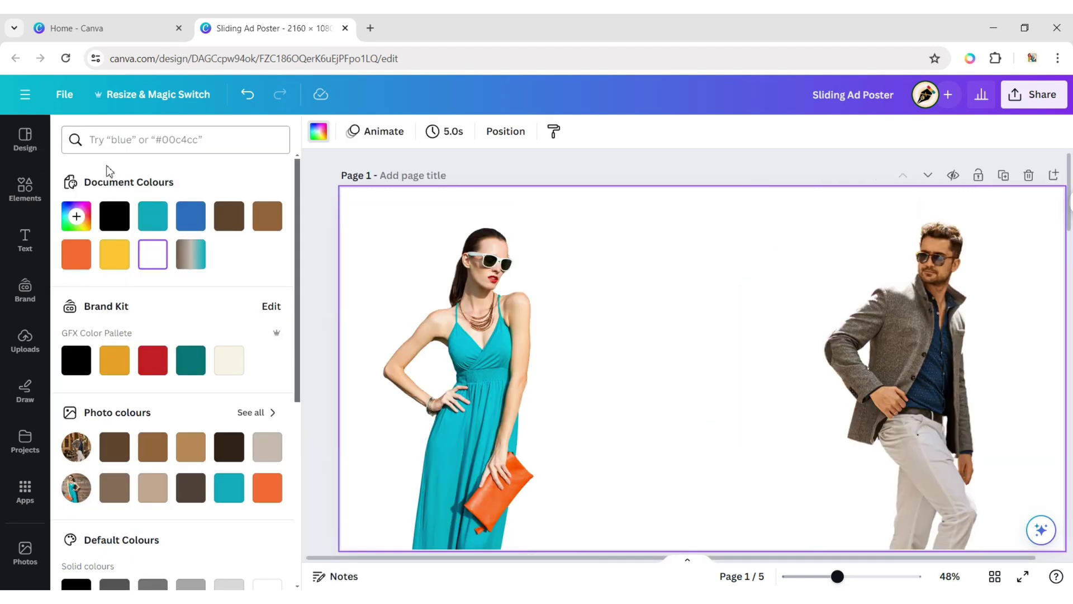
{"action": "scroll", "coordinate": [236, 306], "scroll_direction": "down", "scroll_amount": 4}
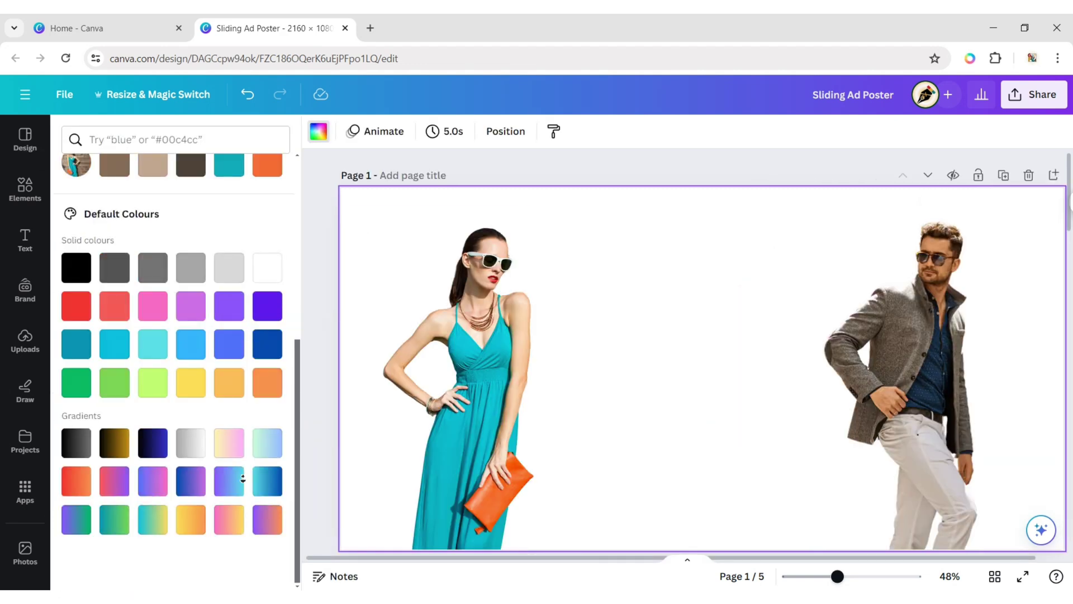
{"action": "left_click", "coordinate": [269, 521]}
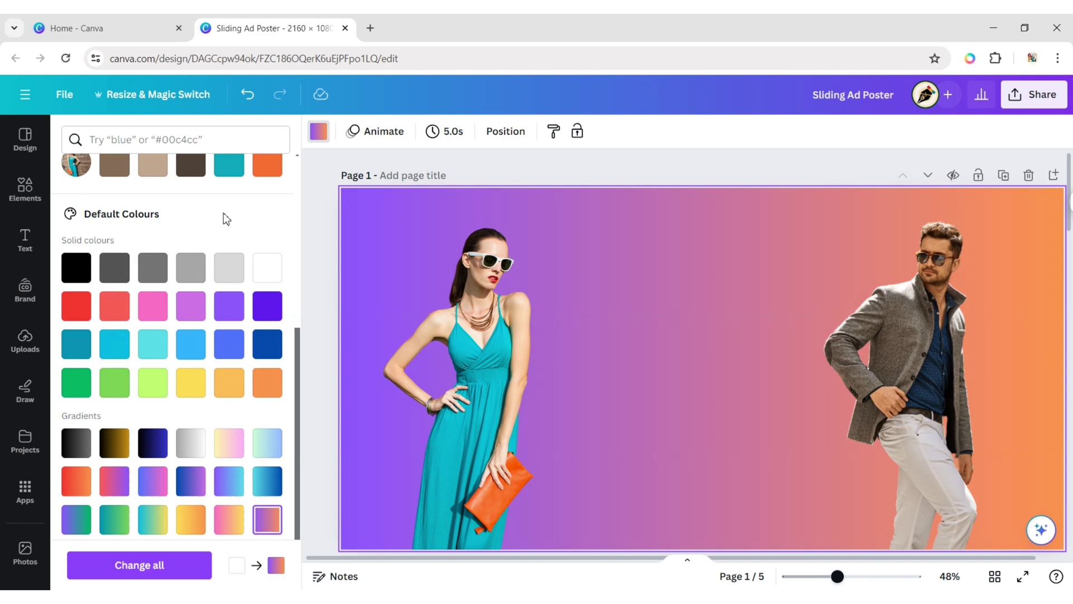
{"action": "scroll", "coordinate": [223, 218], "scroll_direction": "up", "scroll_amount": 5}
{"action": "left_click", "coordinate": [75, 216]}
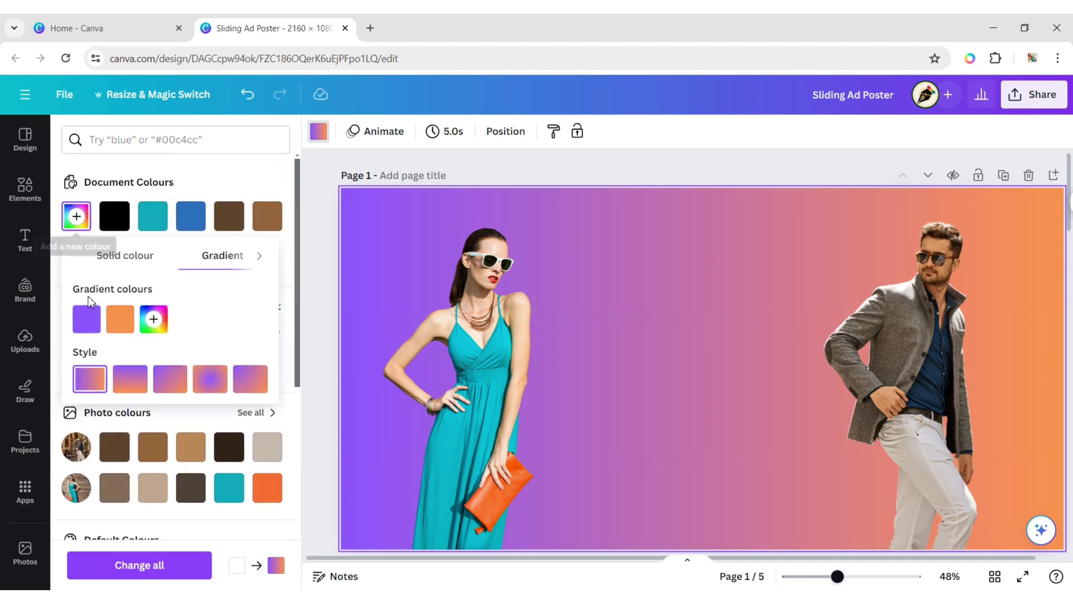
- Set the first gradient stop to the jacket's brown and the second to light beige
{"action": "left_click", "coordinate": [86, 319]}
{"action": "left_click", "coordinate": [266, 476]}
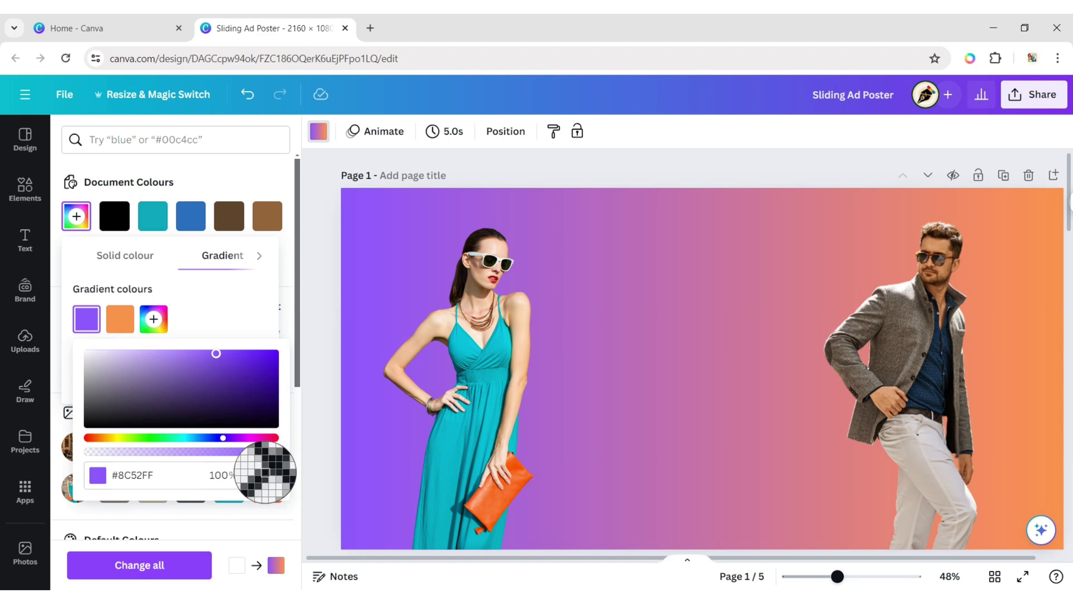
{"action": "left_click", "coordinate": [910, 346]}
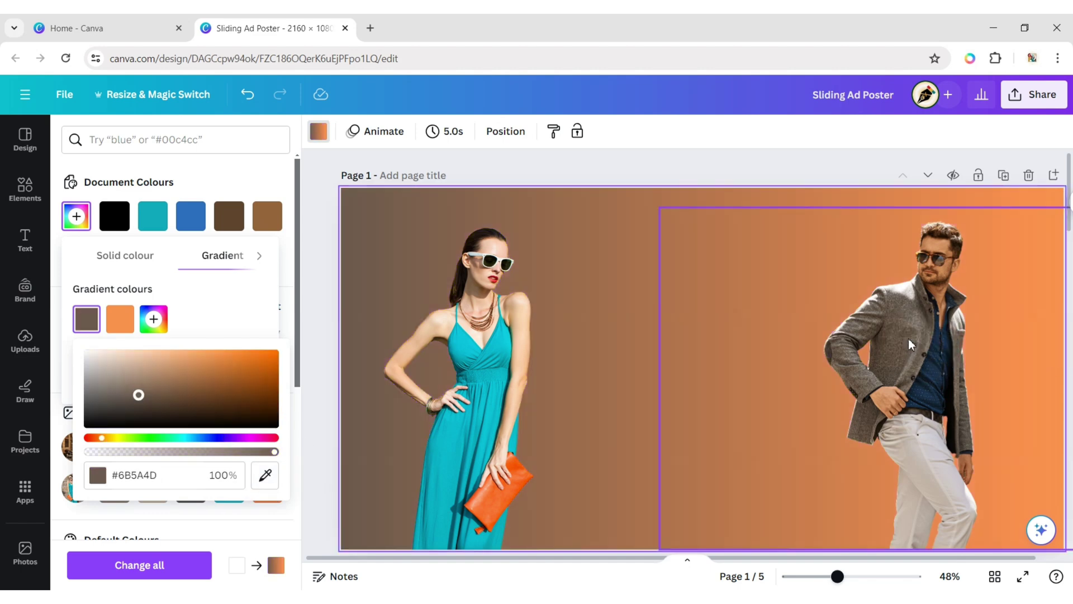
{"action": "left_click", "coordinate": [124, 327]}
{"action": "left_click", "coordinate": [298, 476]}
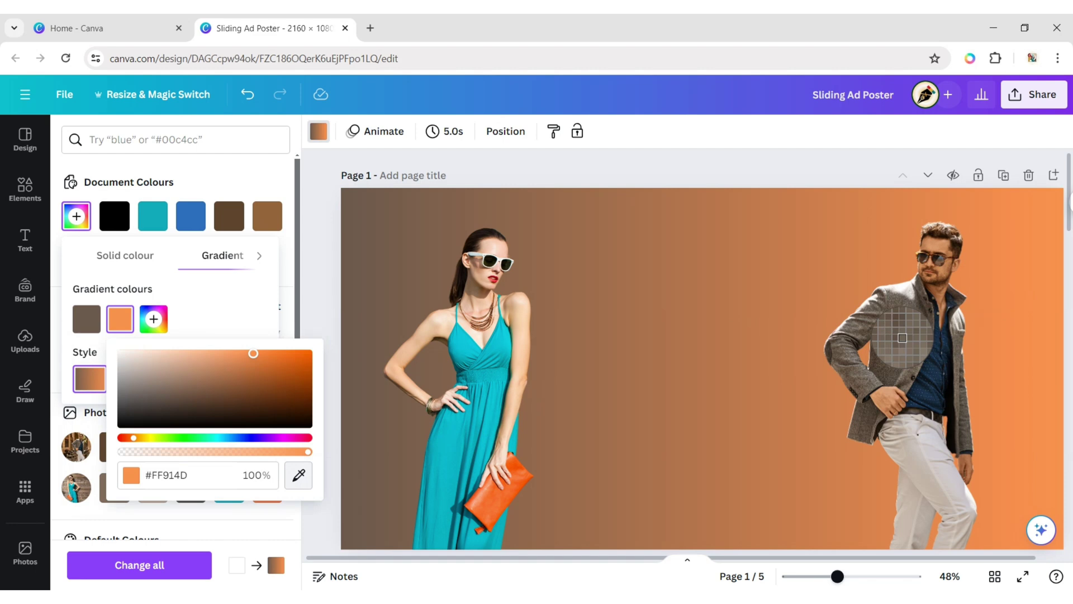
{"action": "left_click", "coordinate": [92, 325]}
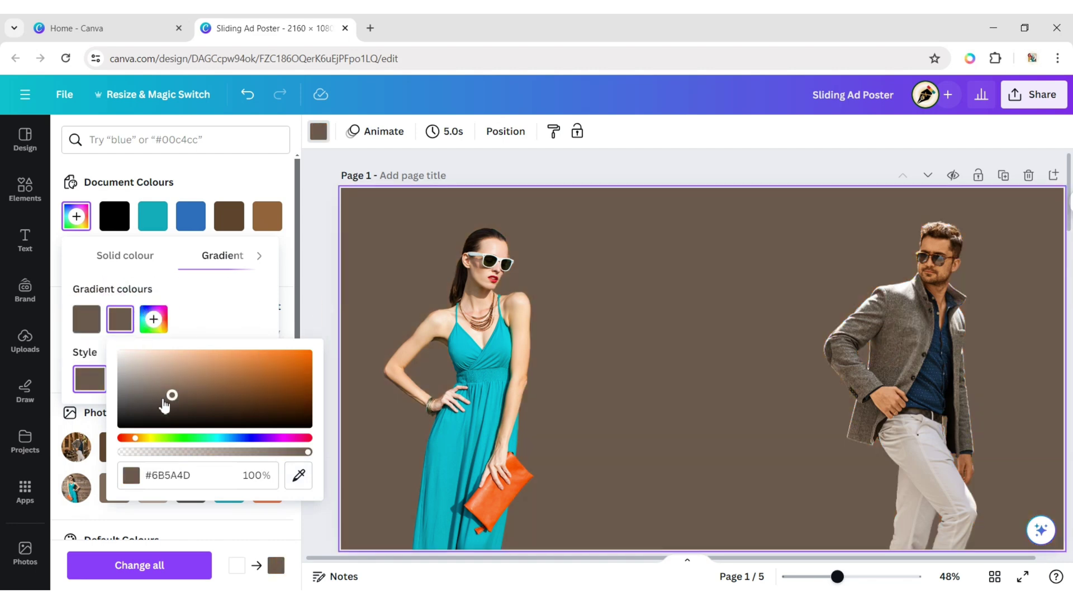
{"action": "left_click_drag", "start_coordinate": [174, 398], "coordinate": [165, 365]}
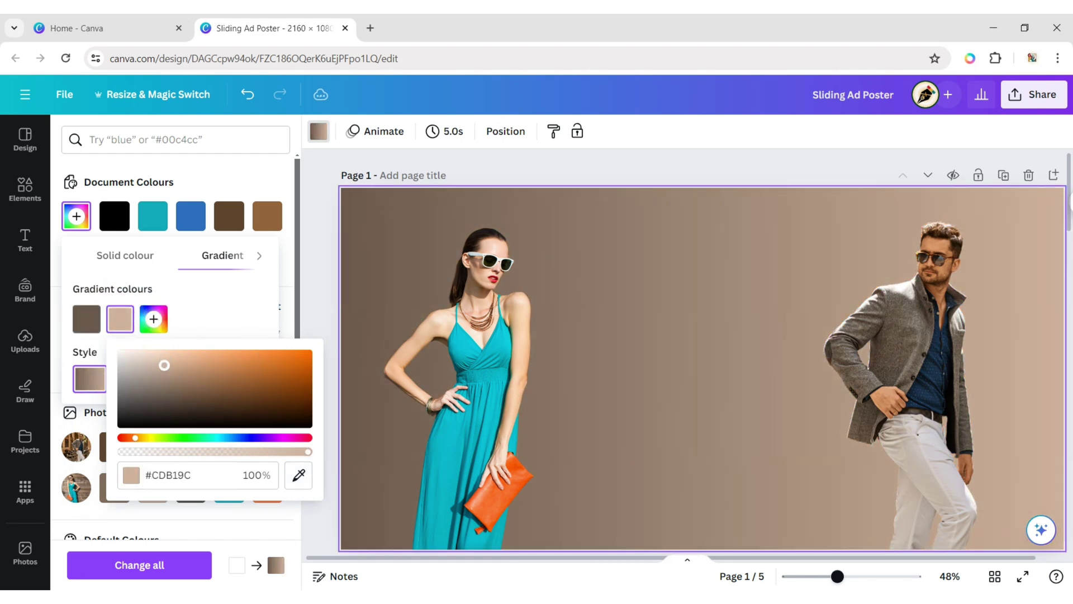
- Add a third gradient stop sampled from the dress's turquoise
{"action": "left_click", "coordinate": [154, 319]}
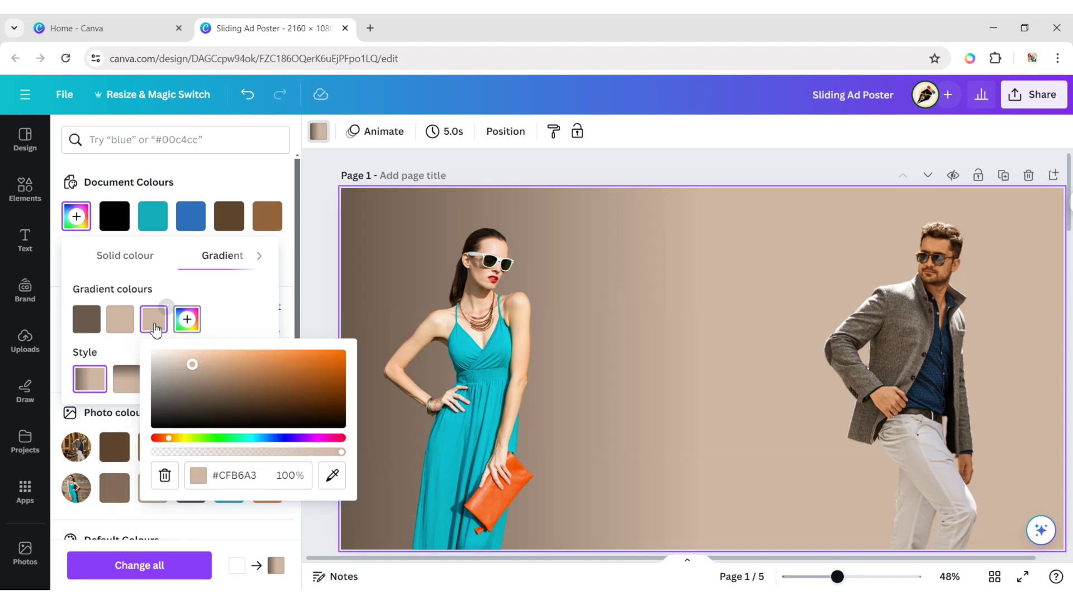
{"action": "left_click", "coordinate": [333, 478]}
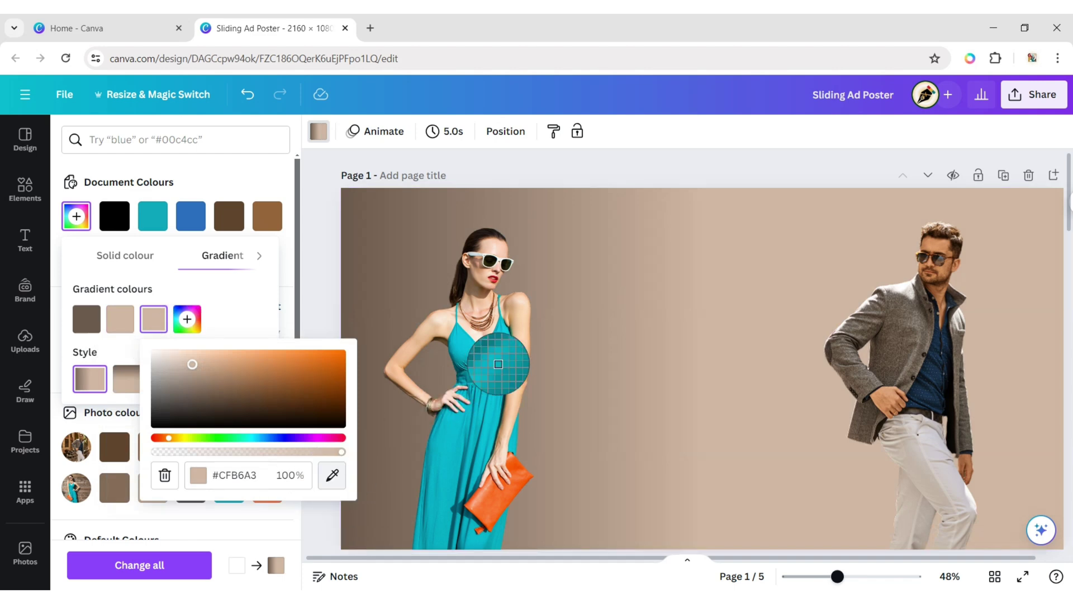
{"action": "left_click", "coordinate": [470, 349]}
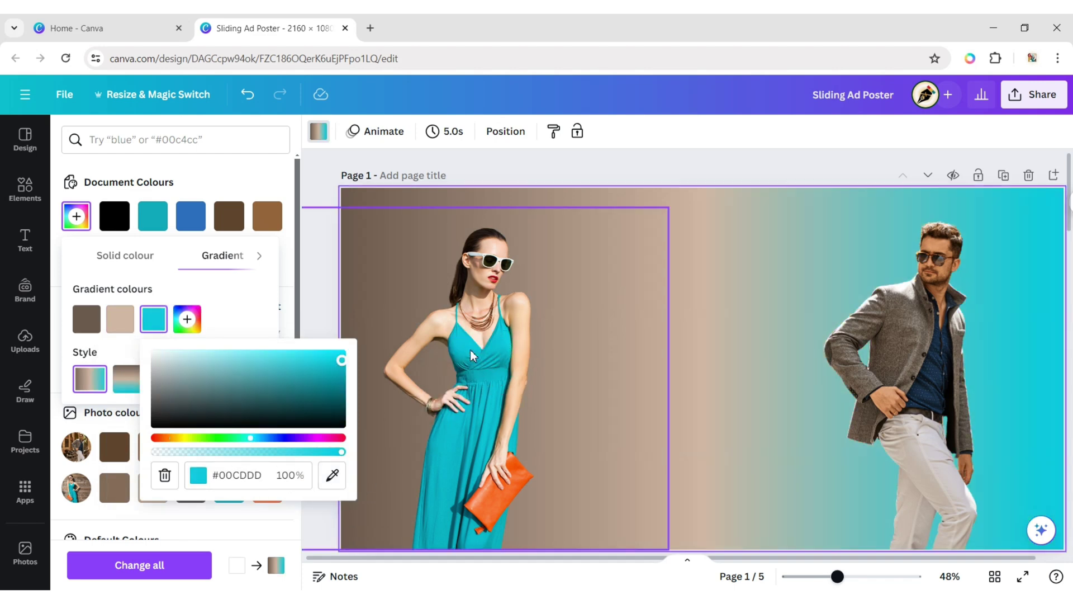
{"action": "left_click", "coordinate": [286, 271]}
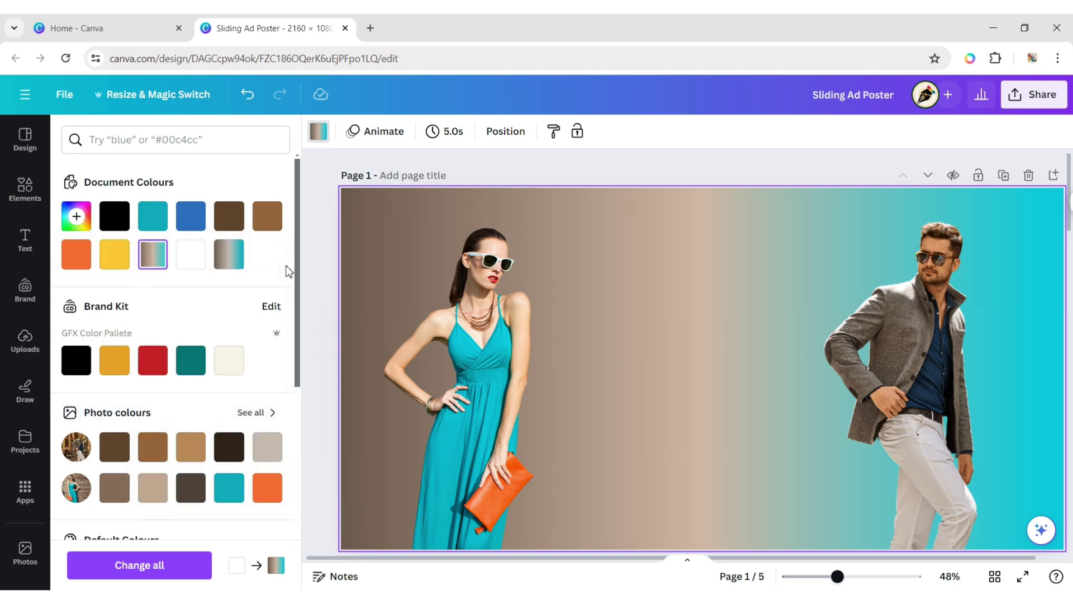
{"action": "left_click", "coordinate": [329, 319]}
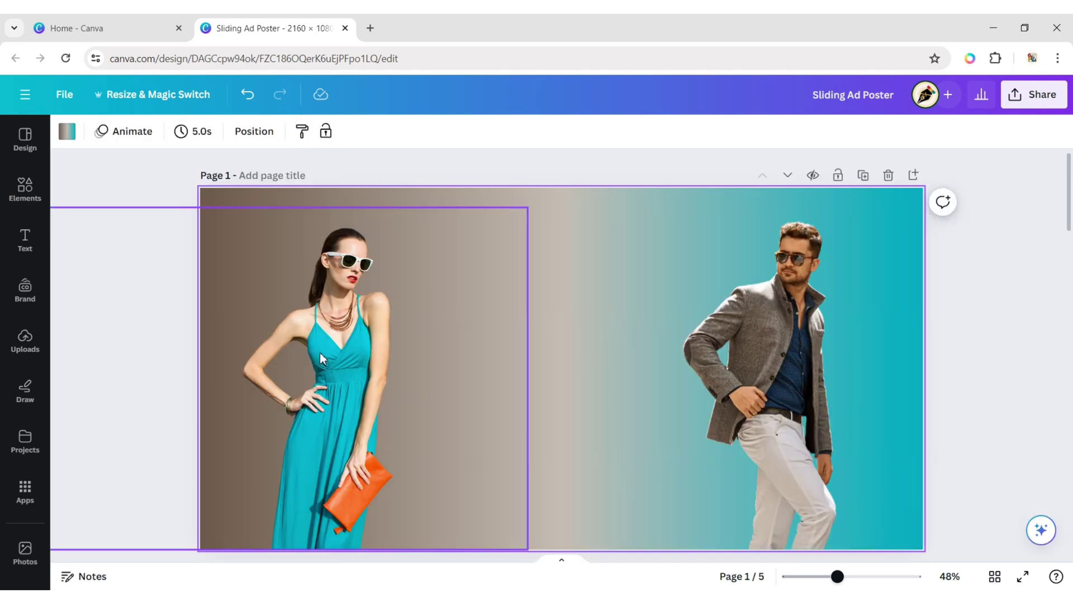
- Add a square shape from Elements and colour it white
{"action": "left_click", "coordinate": [993, 306]}
{"action": "left_click", "coordinate": [25, 199]}
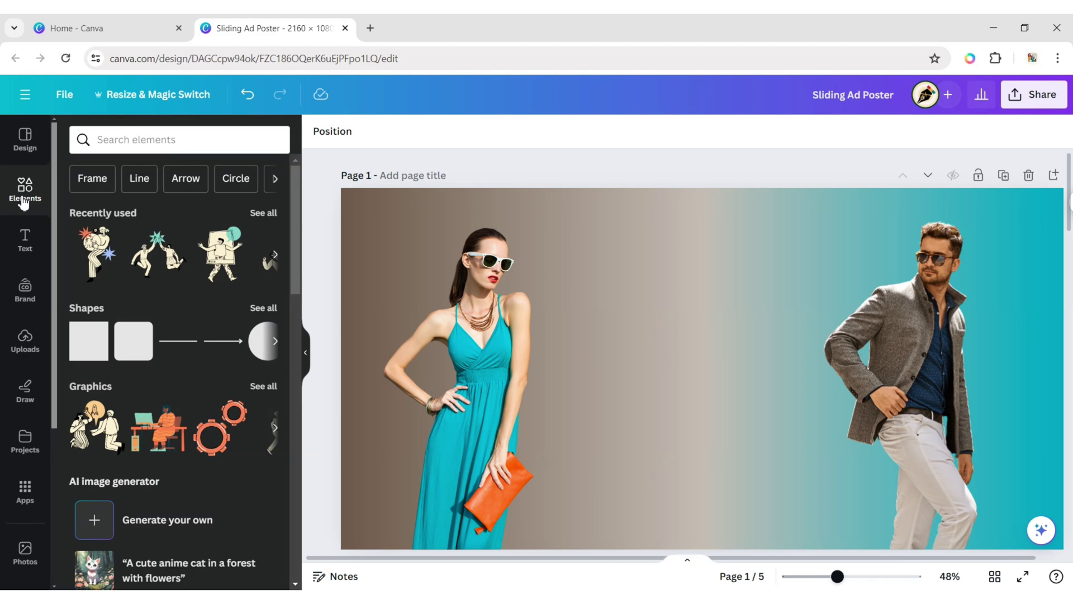
{"action": "left_click", "coordinate": [88, 344]}
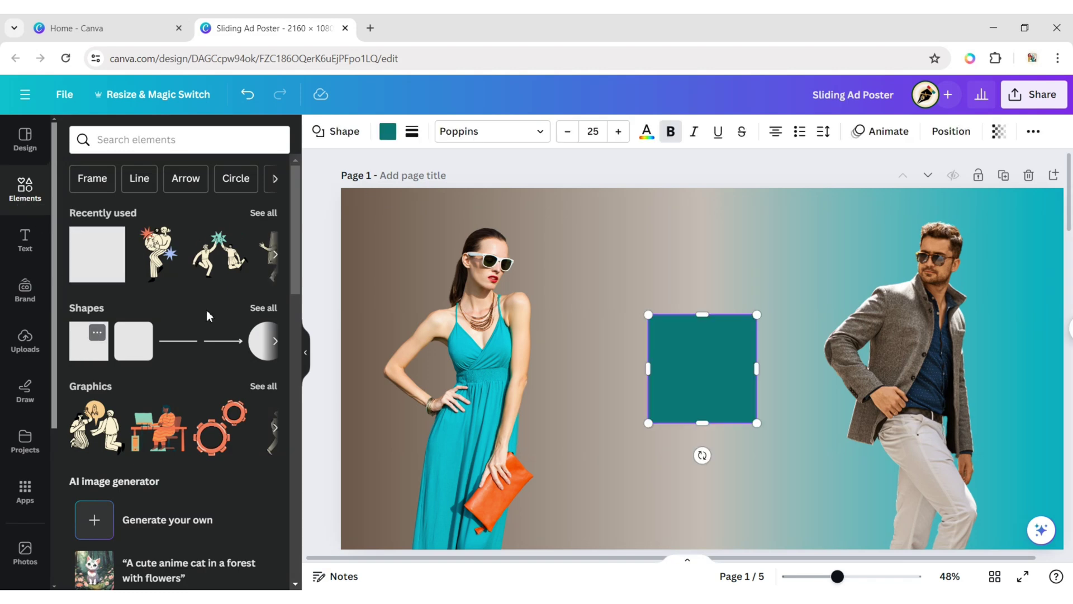
{"action": "left_click", "coordinate": [388, 131]}
{"action": "left_click", "coordinate": [229, 253]}
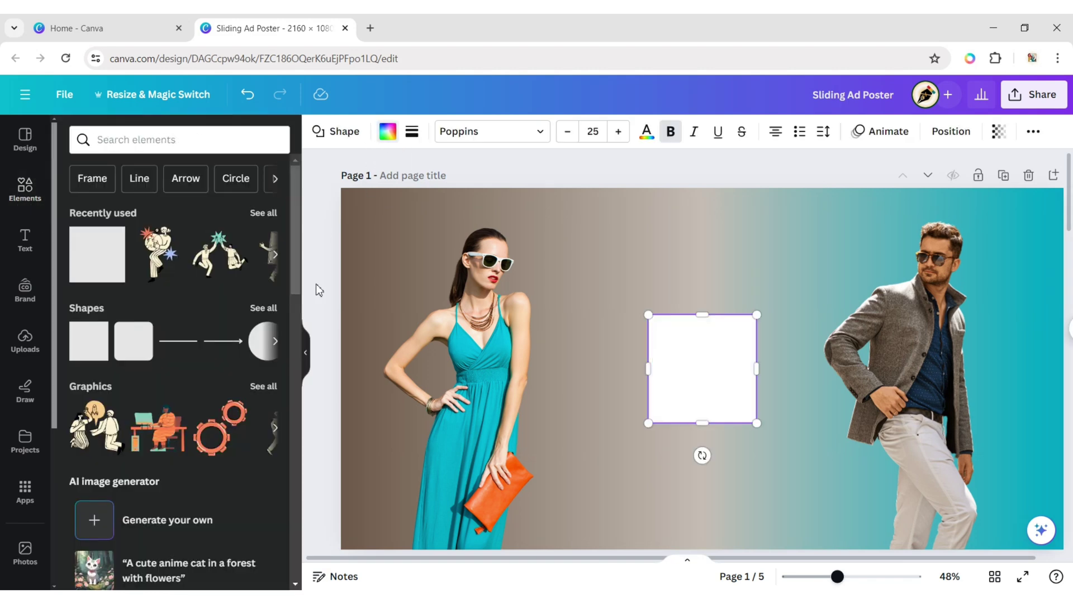
- Stretch the white rectangle from the page top to the bottom
{"action": "left_click_drag", "start_coordinate": [723, 388], "coordinate": [724, 332]}
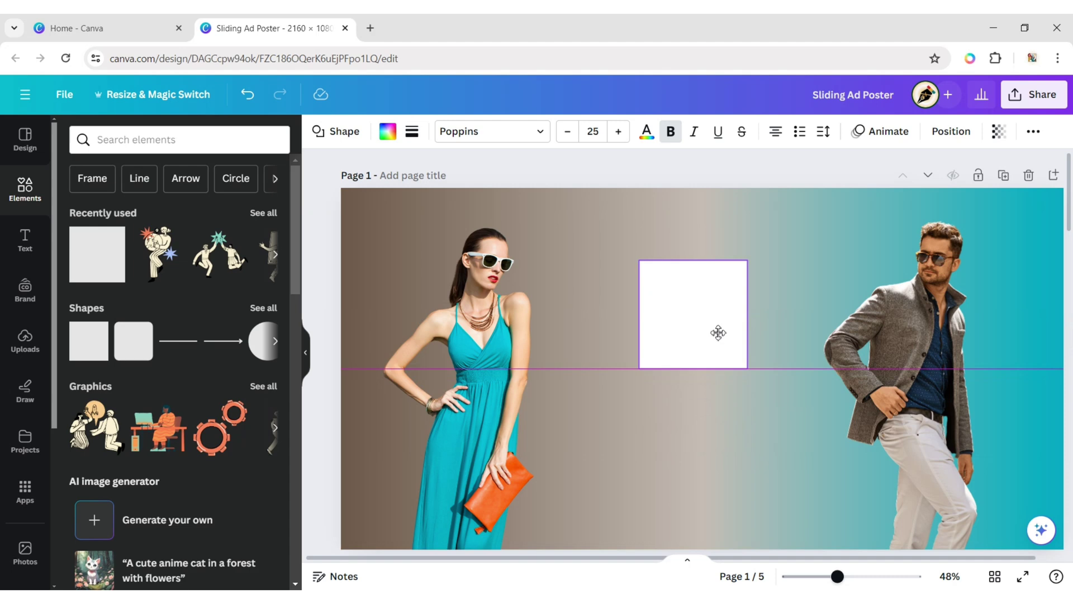
{"action": "left_click_drag", "start_coordinate": [702, 273], "coordinate": [701, 175]}
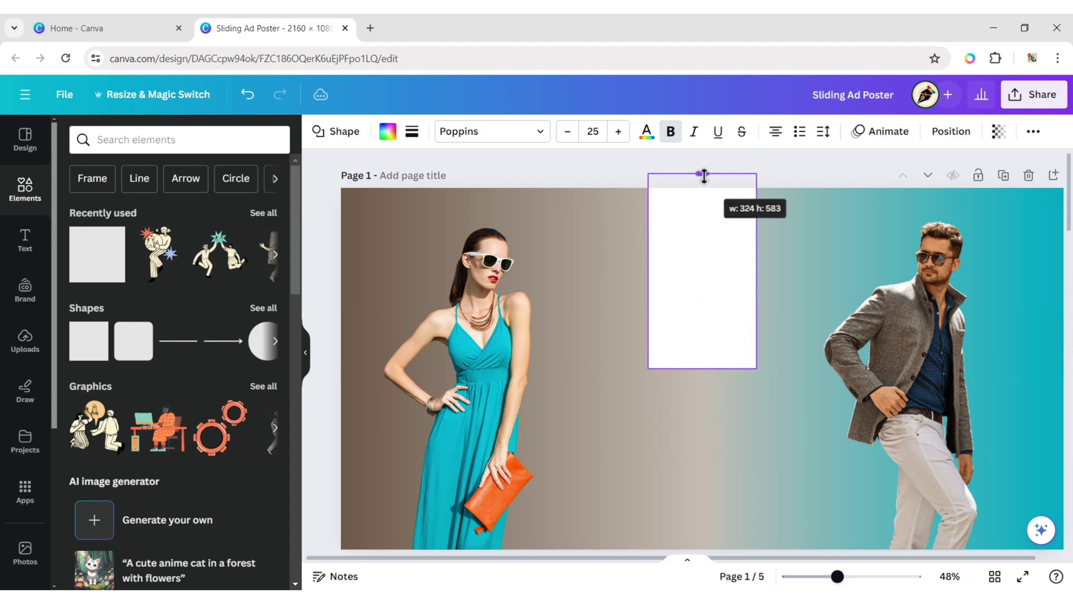
{"action": "left_click_drag", "start_coordinate": [702, 368], "coordinate": [702, 571]}
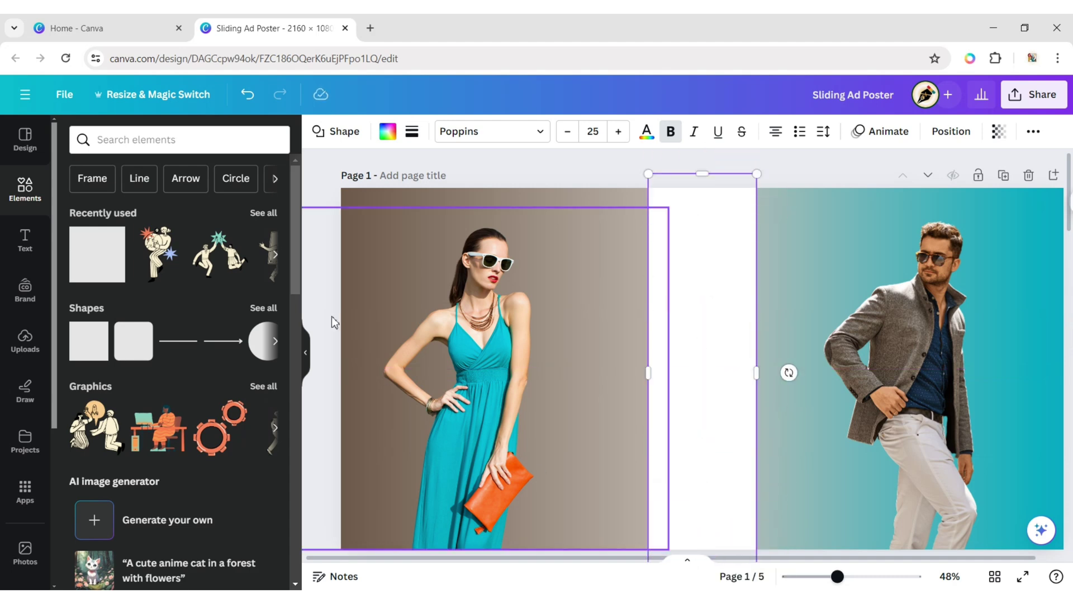
{"action": "left_click", "coordinate": [223, 139]}
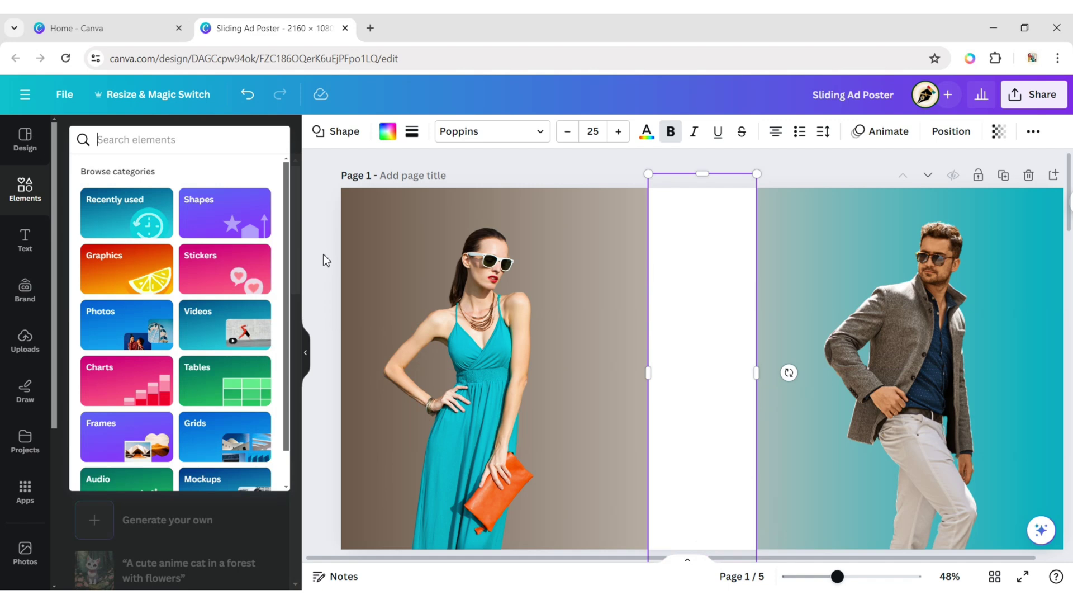
{"action": "type", "text": "brush"}
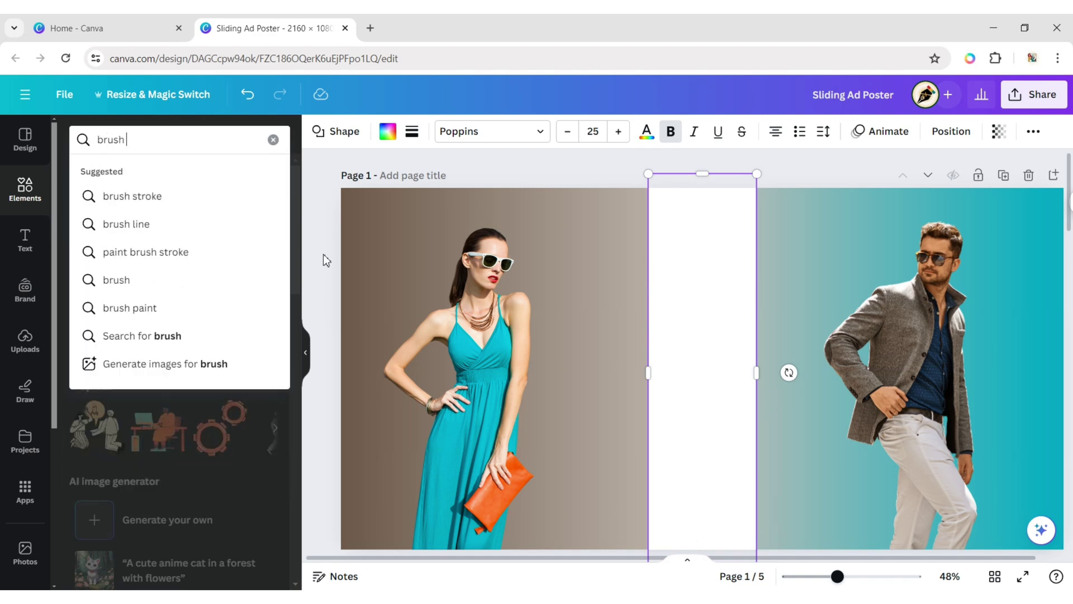
{"action": "type", "text": " stroke"}
- Search Graphics for 'brush stroke' and add the black brush stroke
{"action": "key", "text": "Return"}
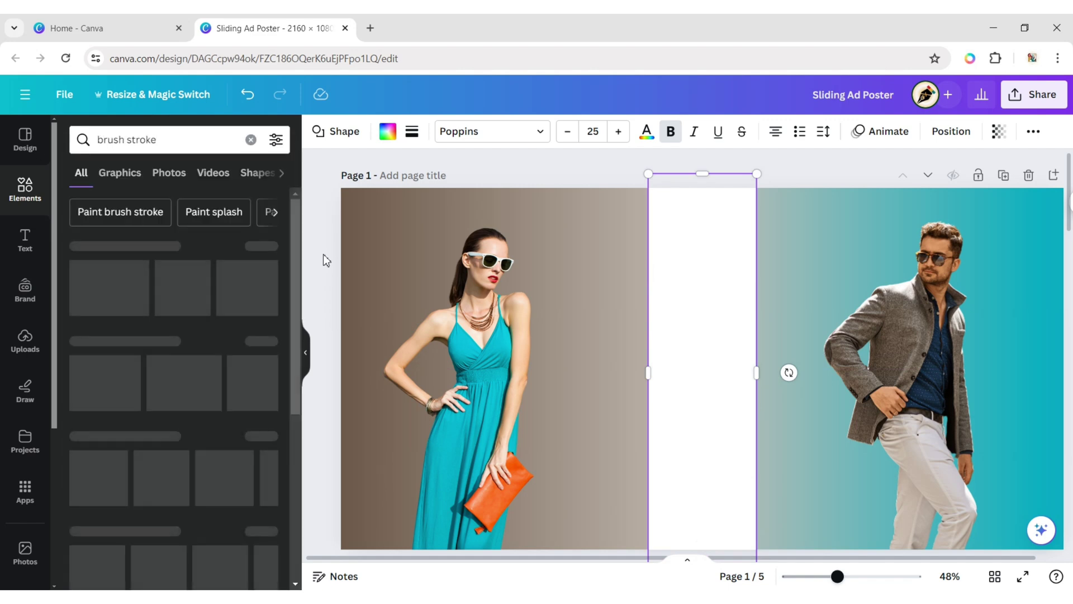
{"action": "left_click", "coordinate": [120, 173]}
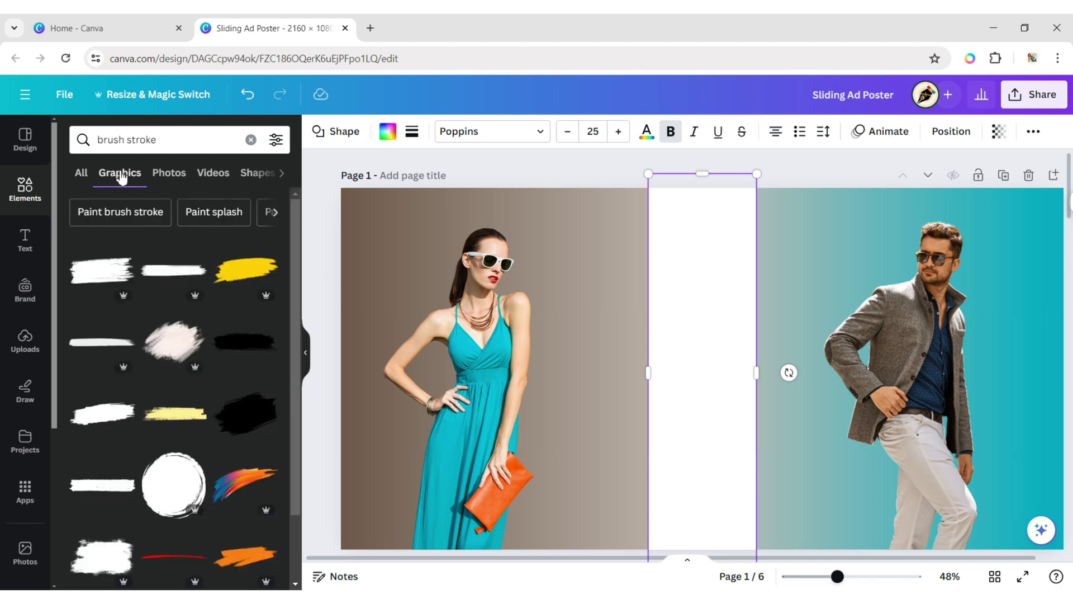
{"action": "scroll", "coordinate": [221, 311], "scroll_direction": "down", "scroll_amount": 2}
{"action": "scroll", "coordinate": [227, 323], "scroll_direction": "down", "scroll_amount": 1}
{"action": "scroll", "coordinate": [232, 330], "scroll_direction": "down", "scroll_amount": 2}
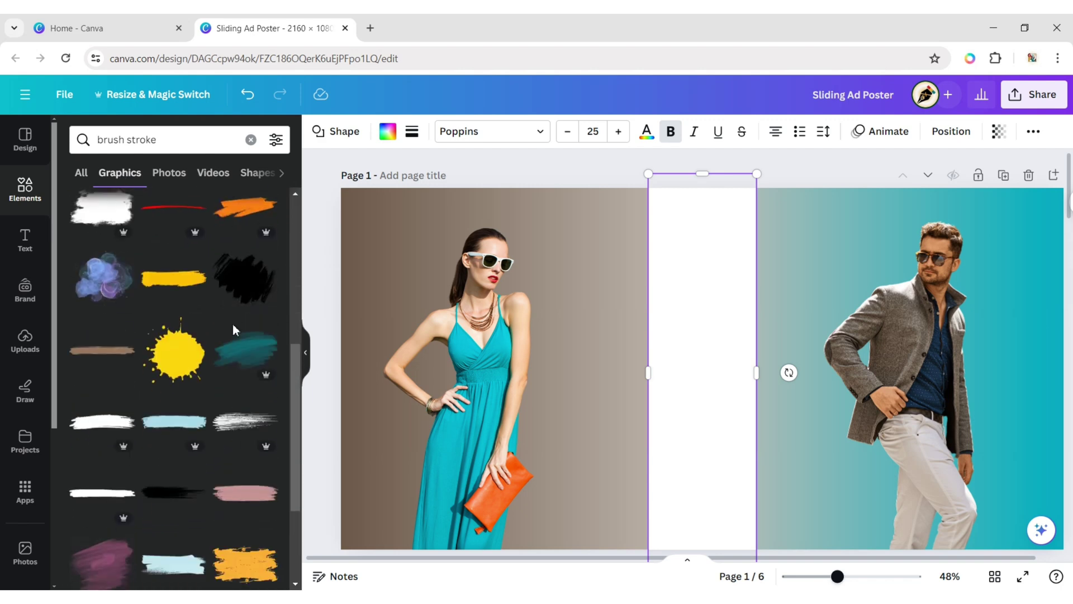
{"action": "scroll", "coordinate": [235, 331], "scroll_direction": "down", "scroll_amount": 2}
{"action": "scroll", "coordinate": [235, 331], "scroll_direction": "down", "scroll_amount": 2}
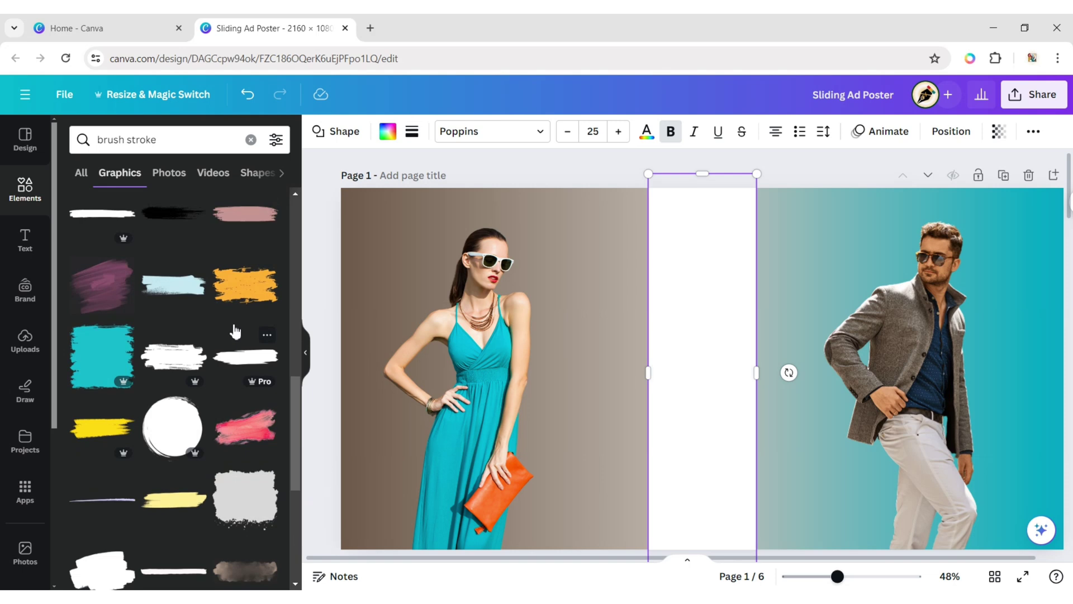
{"action": "scroll", "coordinate": [235, 331], "scroll_direction": "down", "scroll_amount": 2}
{"action": "scroll", "coordinate": [235, 332], "scroll_direction": "down", "scroll_amount": 2}
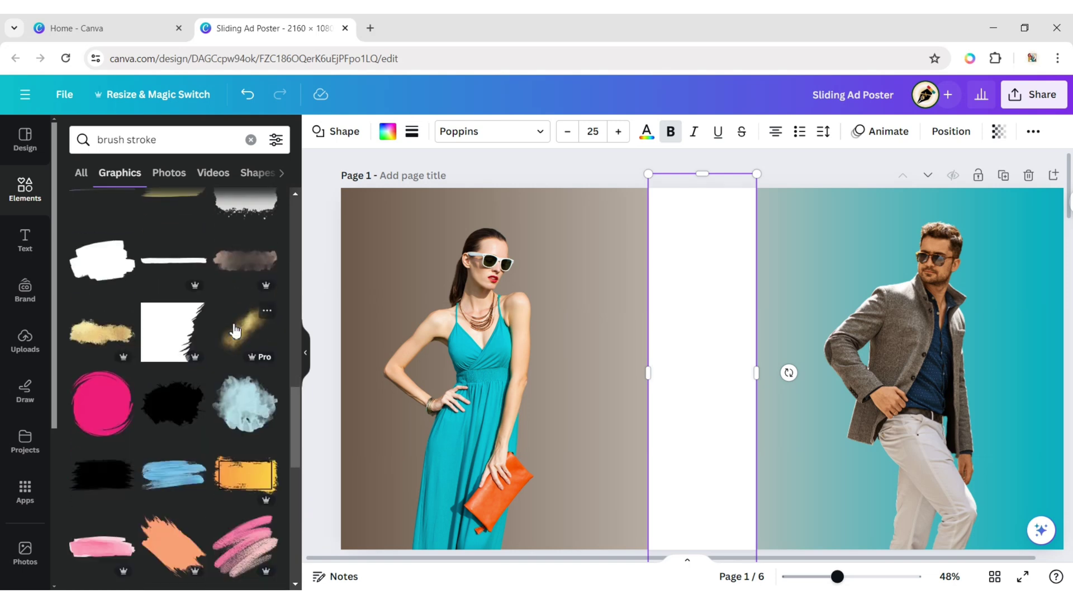
{"action": "left_click", "coordinate": [100, 476]}
- Make the brush stroke white, shrink it and move it toward the top
{"action": "left_click", "coordinate": [306, 350]}
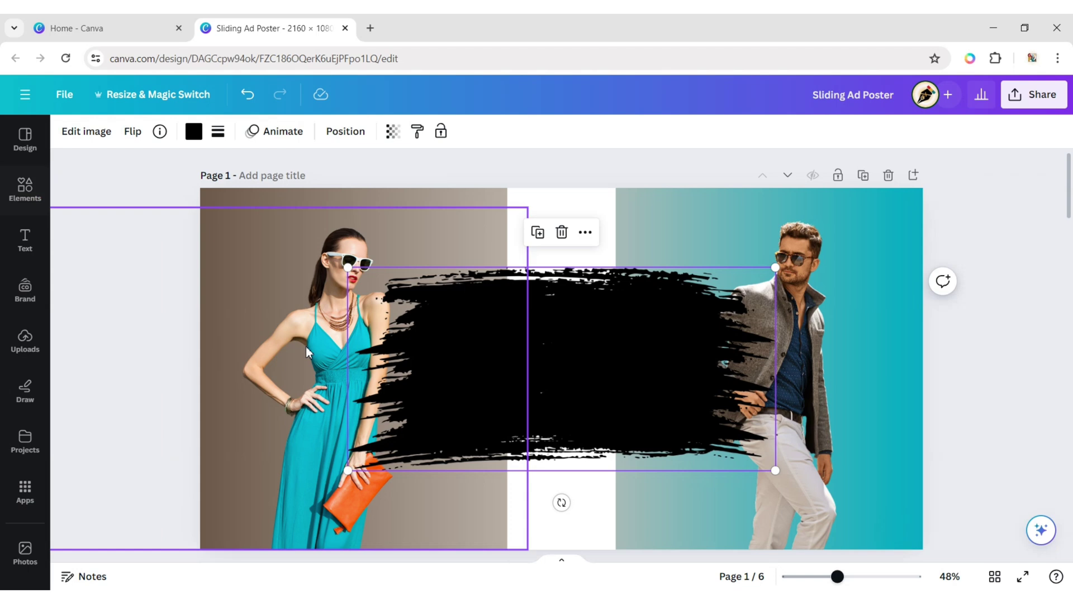
{"action": "left_click", "coordinate": [193, 132]}
{"action": "left_click", "coordinate": [152, 253]}
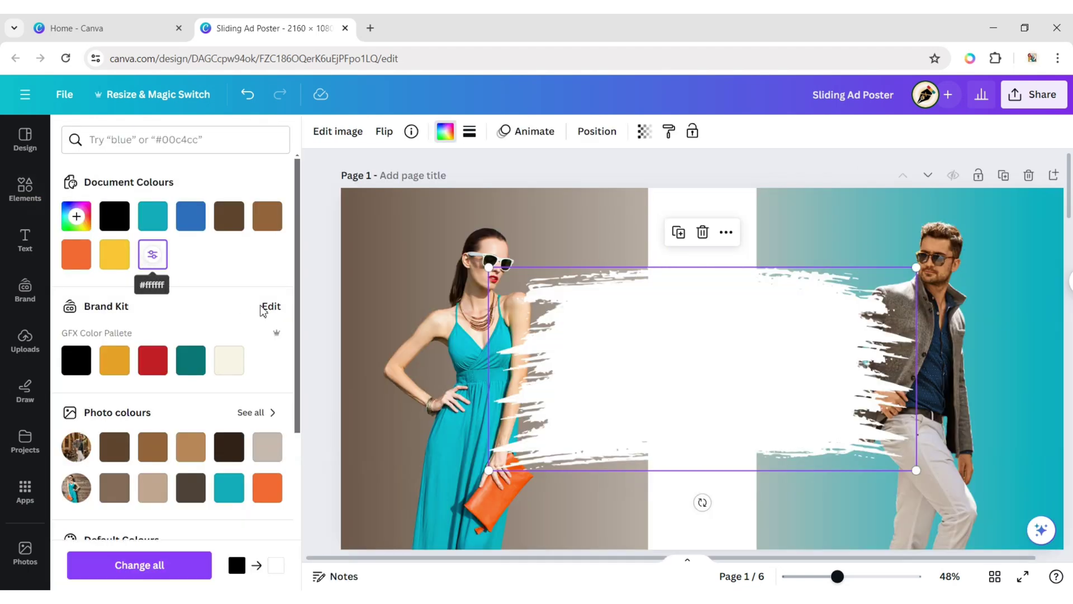
{"action": "left_click", "coordinate": [298, 351]}
{"action": "left_click_drag", "start_coordinate": [525, 347], "coordinate": [522, 272]}
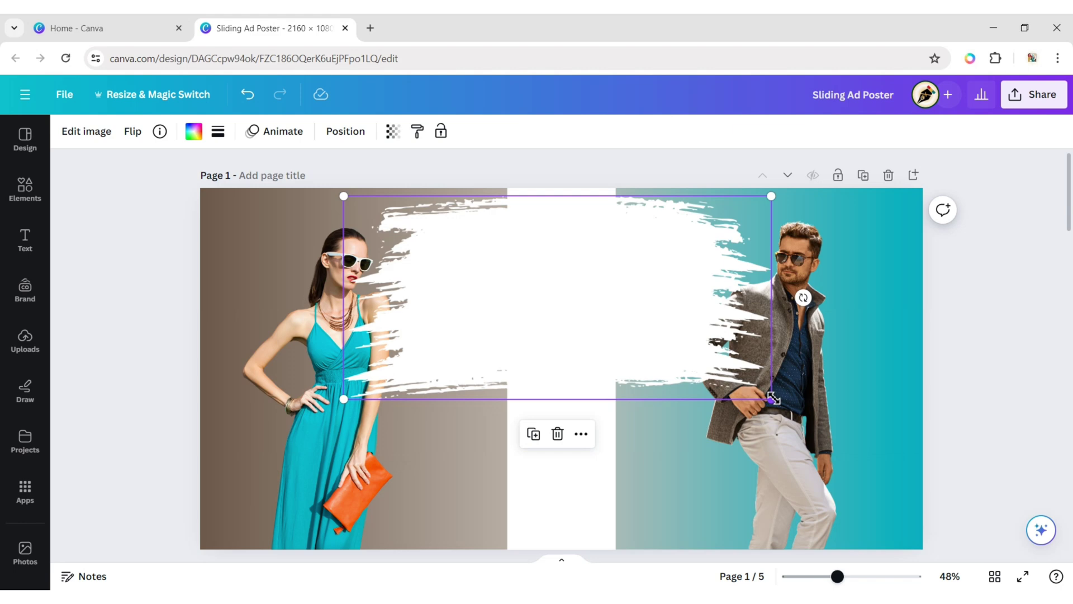
{"action": "left_click_drag", "start_coordinate": [772, 399], "coordinate": [712, 372]}
{"action": "left_click_drag", "start_coordinate": [527, 263], "coordinate": [561, 200]}
- Widen the white centre bar on both its right and left sides
{"action": "left_click", "coordinate": [573, 443]}
{"action": "left_click_drag", "start_coordinate": [617, 373], "coordinate": [651, 373]}
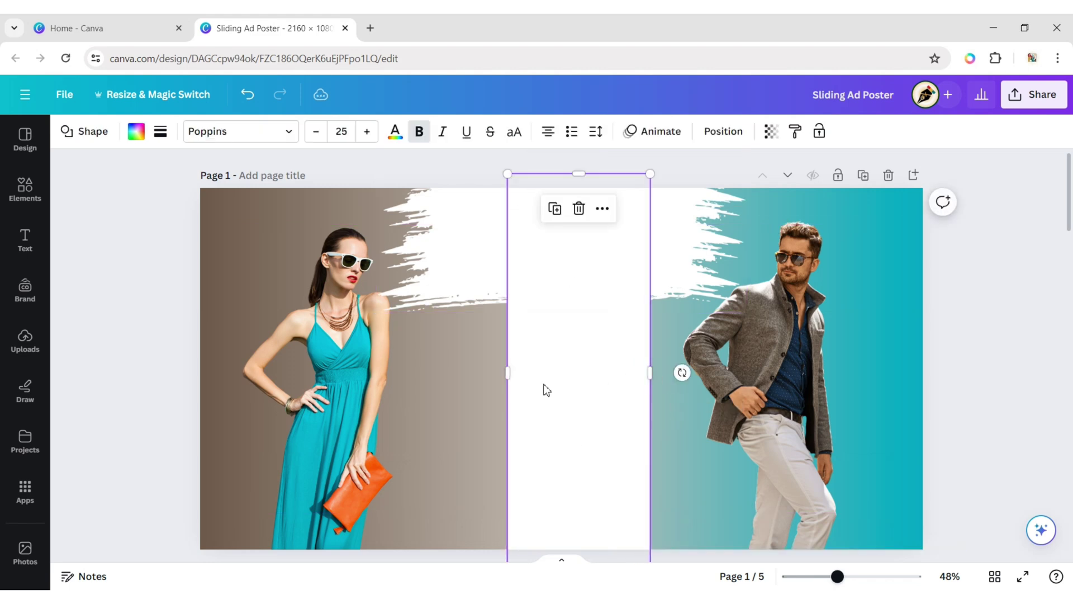
{"action": "left_click_drag", "start_coordinate": [497, 374], "coordinate": [468, 374]}
{"action": "left_click", "coordinate": [439, 289]}
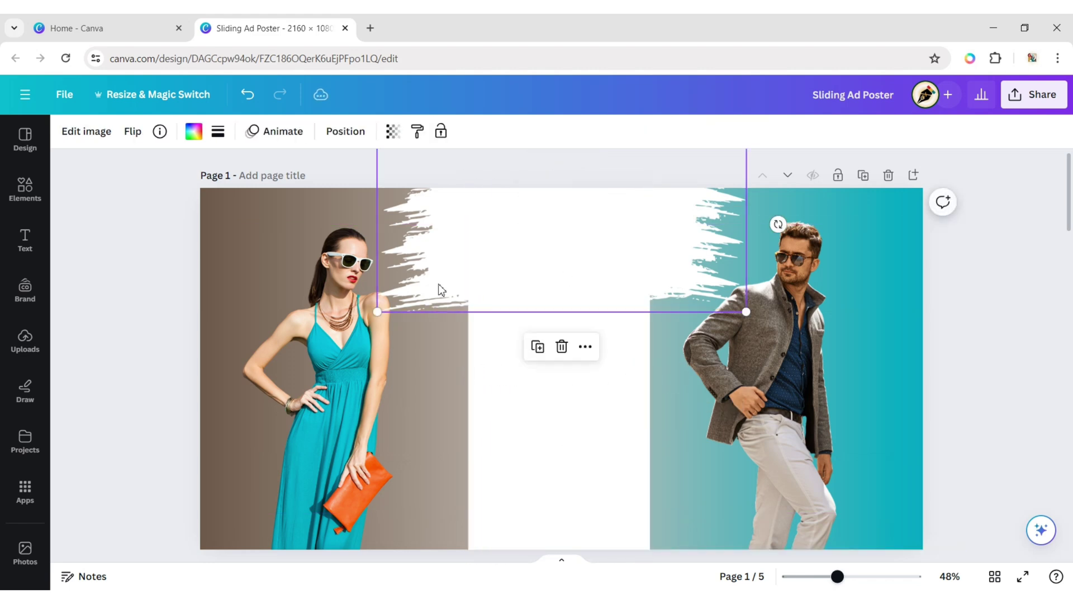
- Duplicate the white brush stroke twice, placing one copy at mid-page
{"action": "left_click", "coordinate": [542, 359]}
{"action": "left_click_drag", "start_coordinate": [542, 251], "coordinate": [532, 389]}
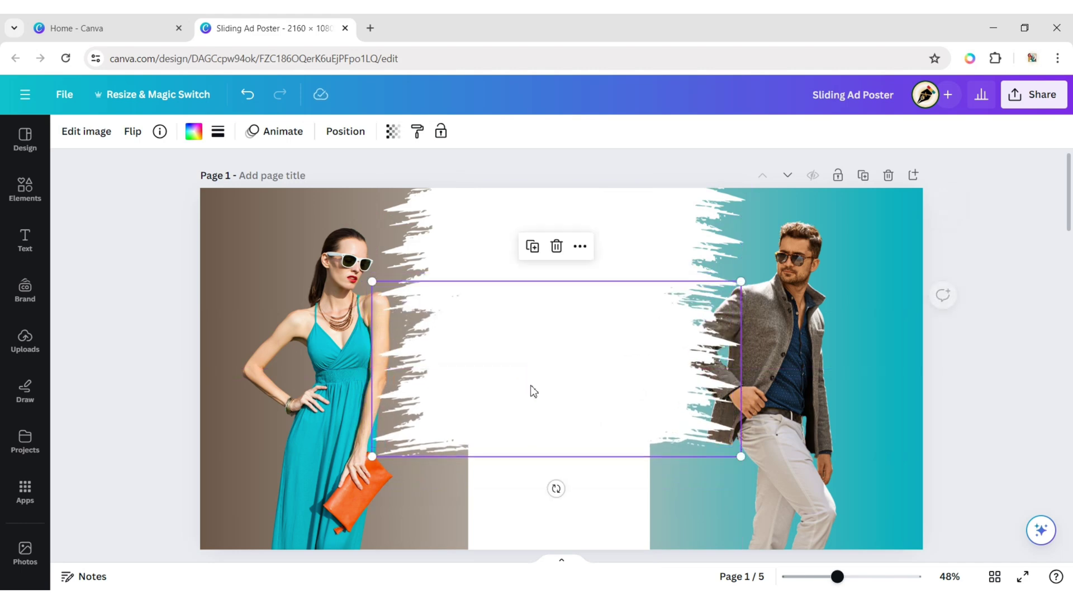
{"action": "left_click", "coordinate": [532, 247]}
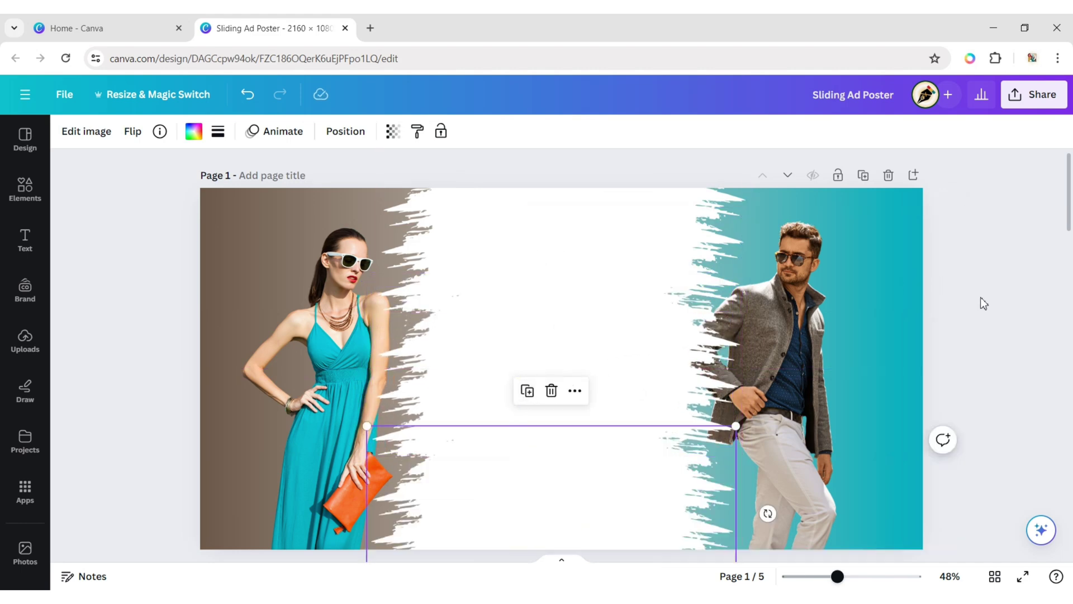
- Flip the top brush-stroke copy vertically
{"action": "left_click", "coordinate": [639, 232]}
{"action": "left_click", "coordinate": [132, 131]}
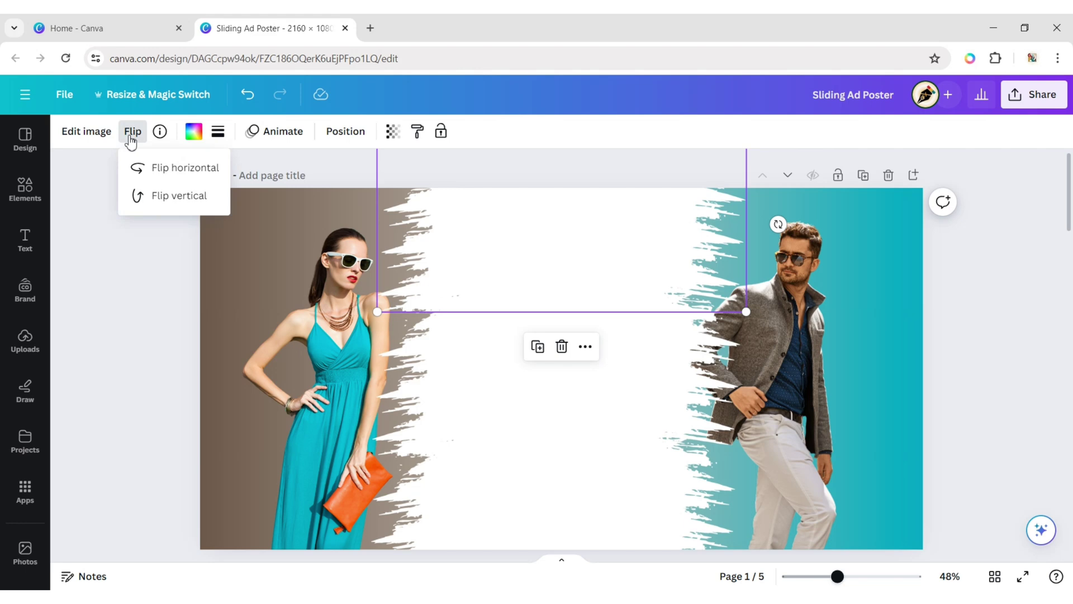
{"action": "left_click", "coordinate": [156, 198]}
{"action": "left_click", "coordinate": [609, 263]}
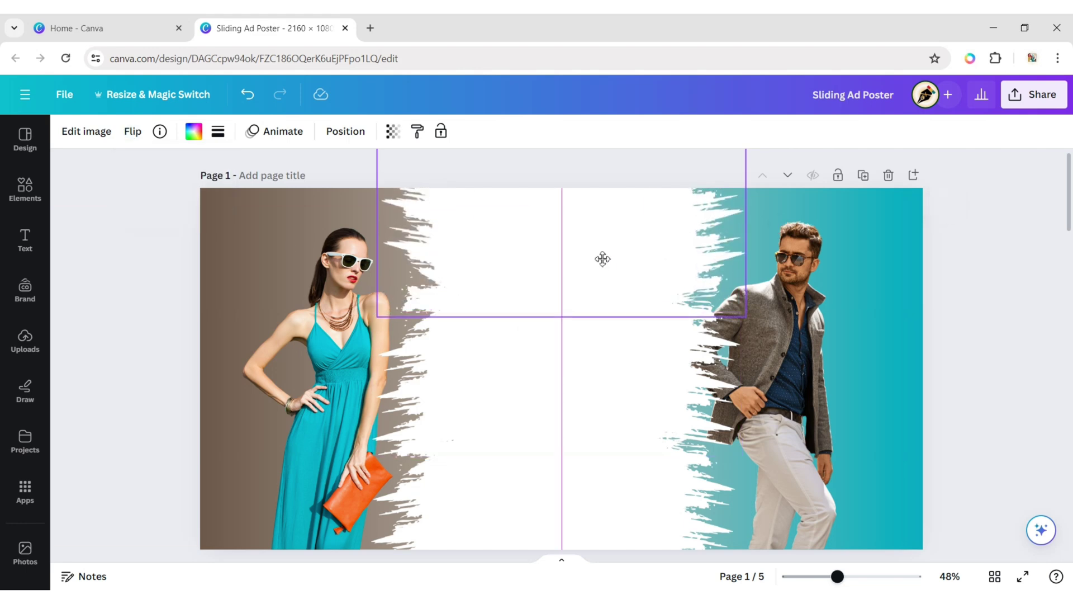
{"action": "left_click", "coordinate": [983, 328]}
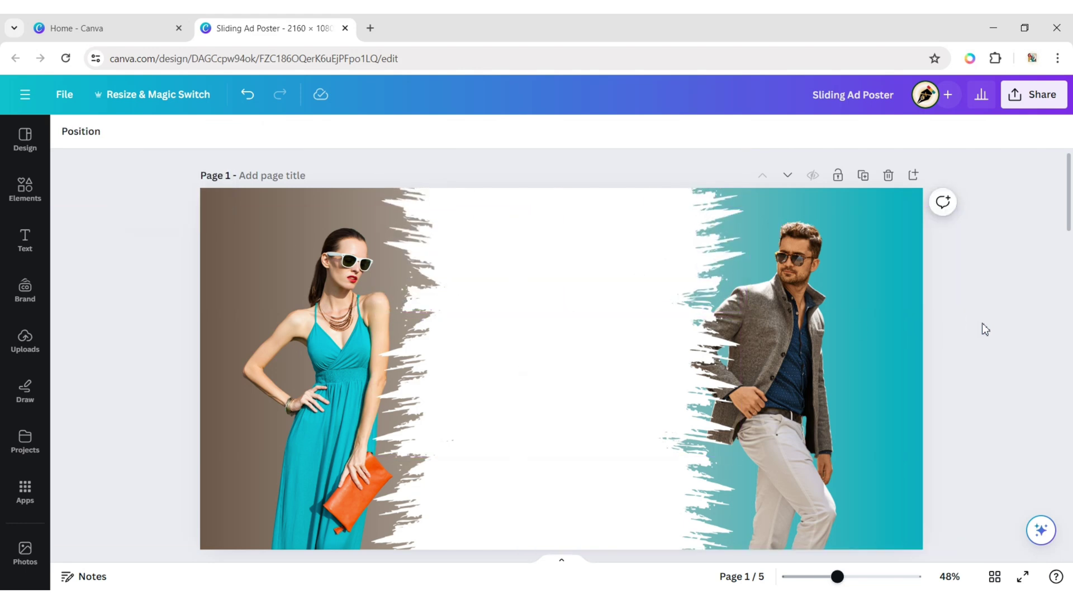
{"action": "left_click", "coordinate": [319, 350]}
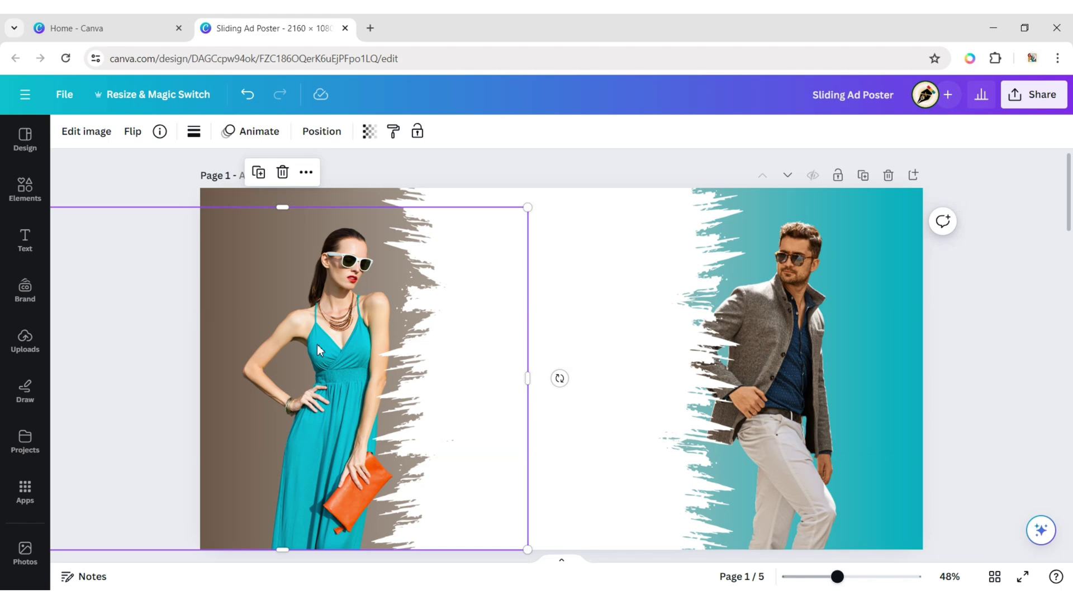
- Bring the man's photo to the front
{"action": "left_click", "coordinate": [323, 132]}
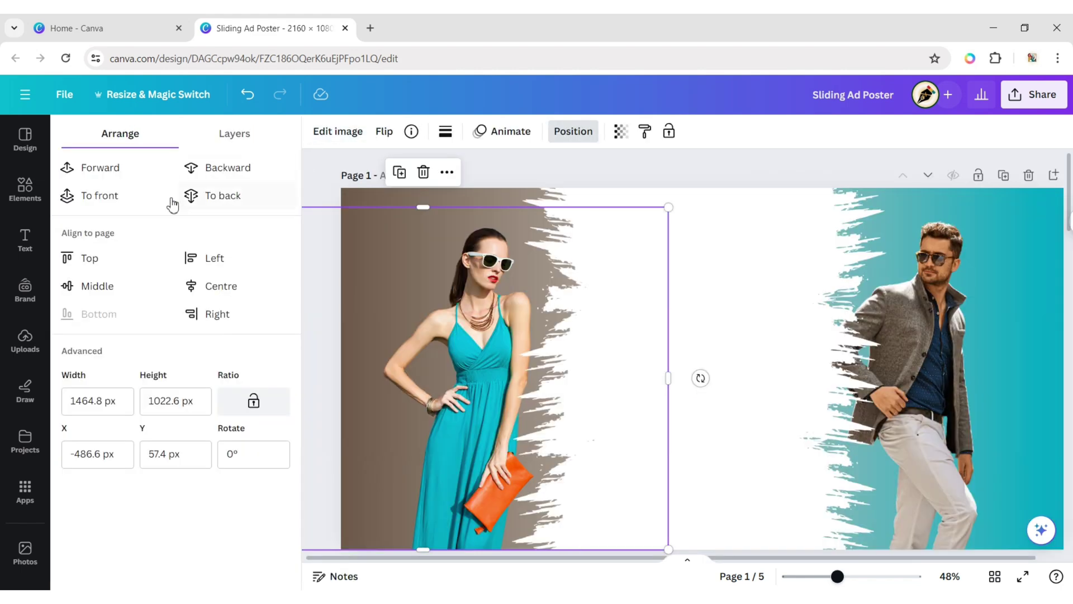
{"action": "left_click", "coordinate": [101, 198]}
{"action": "left_click", "coordinate": [1040, 369]}
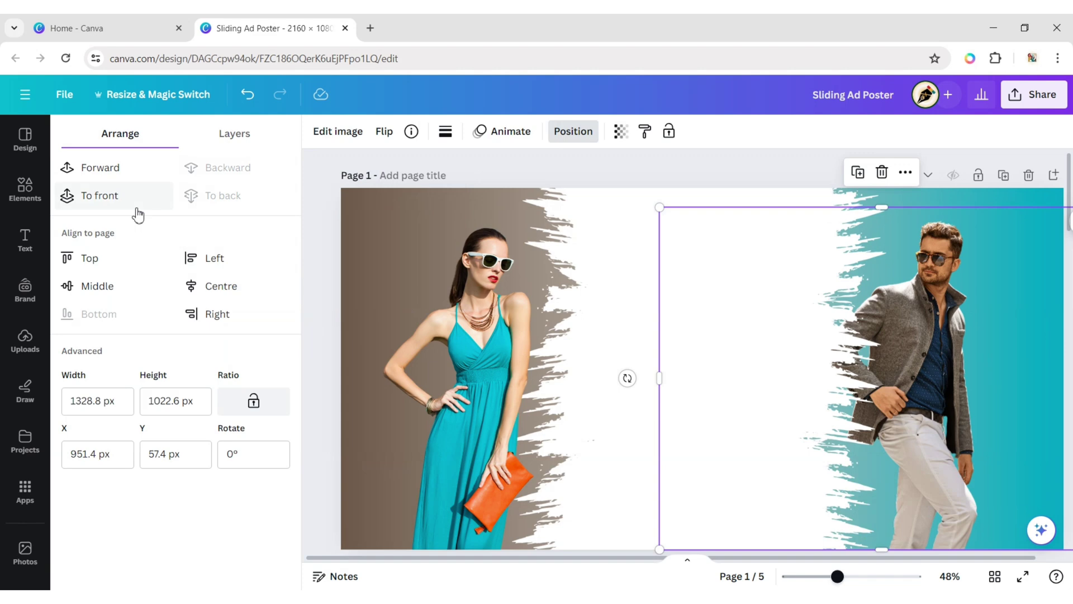
{"action": "left_click", "coordinate": [126, 198]}
{"action": "left_click", "coordinate": [573, 131]}
{"action": "left_click", "coordinate": [1056, 343]}
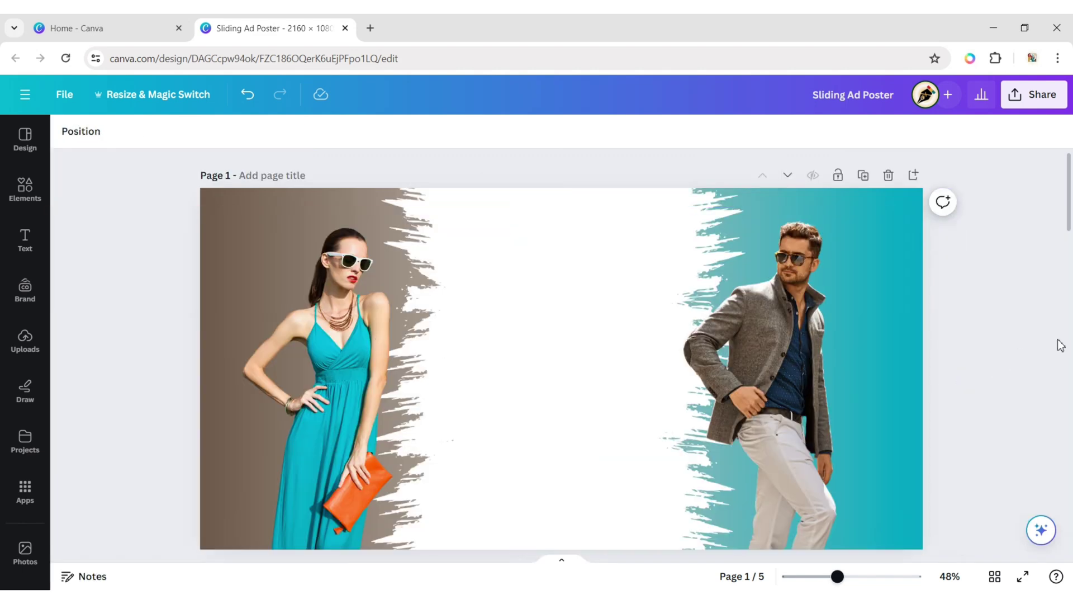
- Nudge the woman's photo slightly to the right
{"action": "left_click", "coordinate": [365, 363]}
{"action": "left_click_drag", "start_coordinate": [365, 363], "coordinate": [372, 362]}
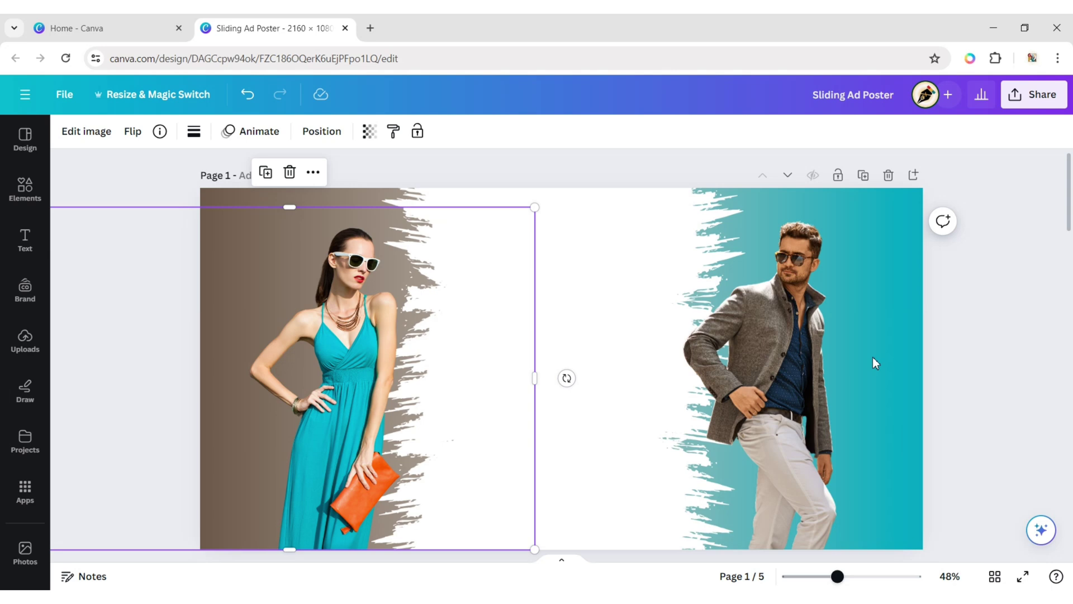
{"action": "left_click", "coordinate": [1026, 329]}
- Add an 'Exclusive Deal' heading set in Georgia Pro Regular
{"action": "left_click", "coordinate": [25, 239]}
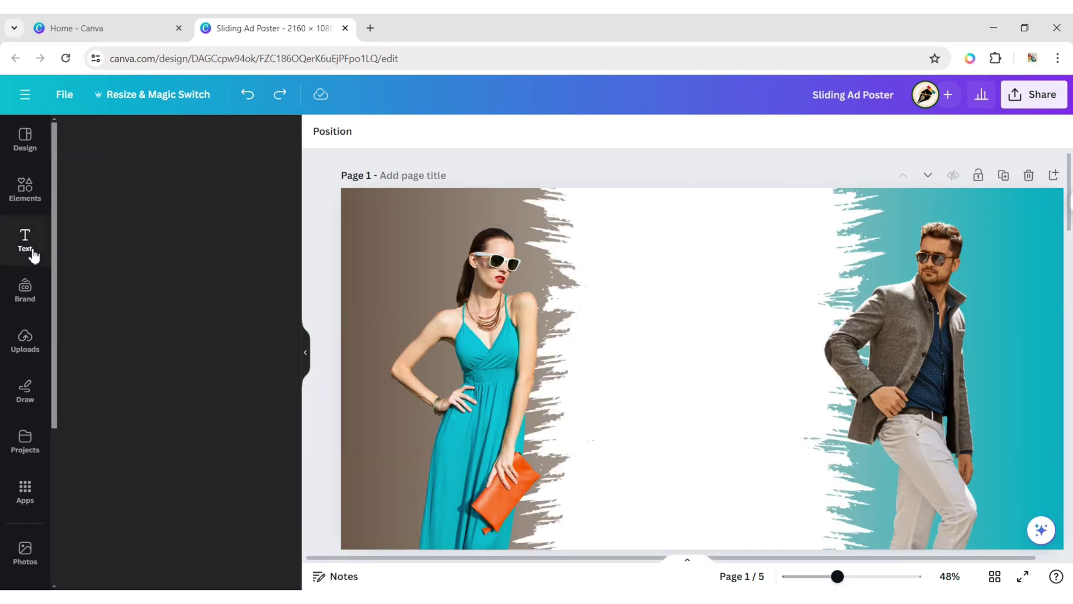
{"action": "left_click", "coordinate": [135, 244]}
{"action": "left_click", "coordinate": [305, 359]}
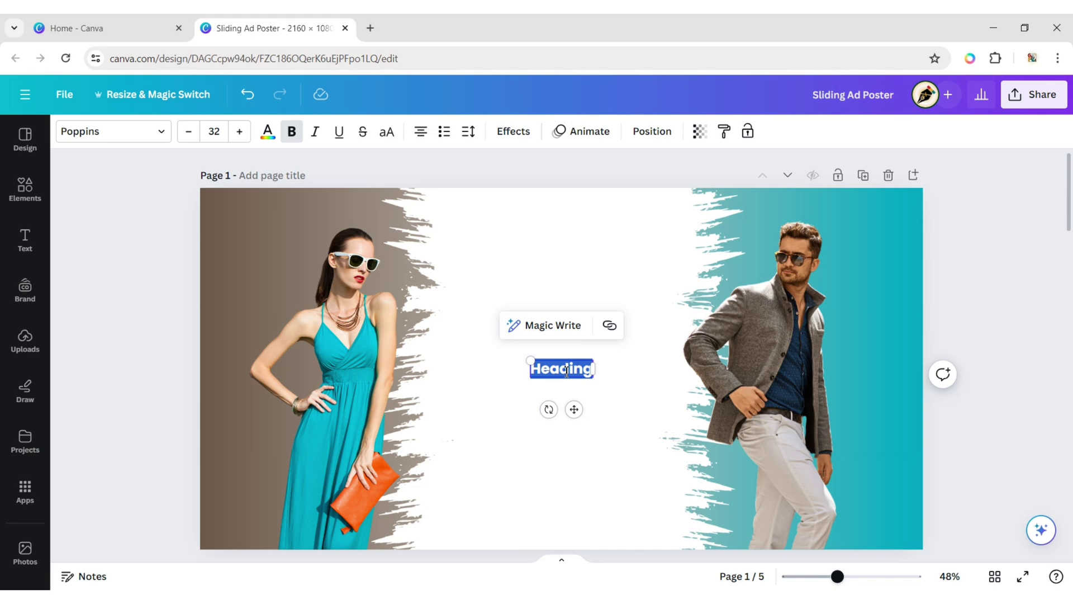
{"action": "type", "text": "E"}
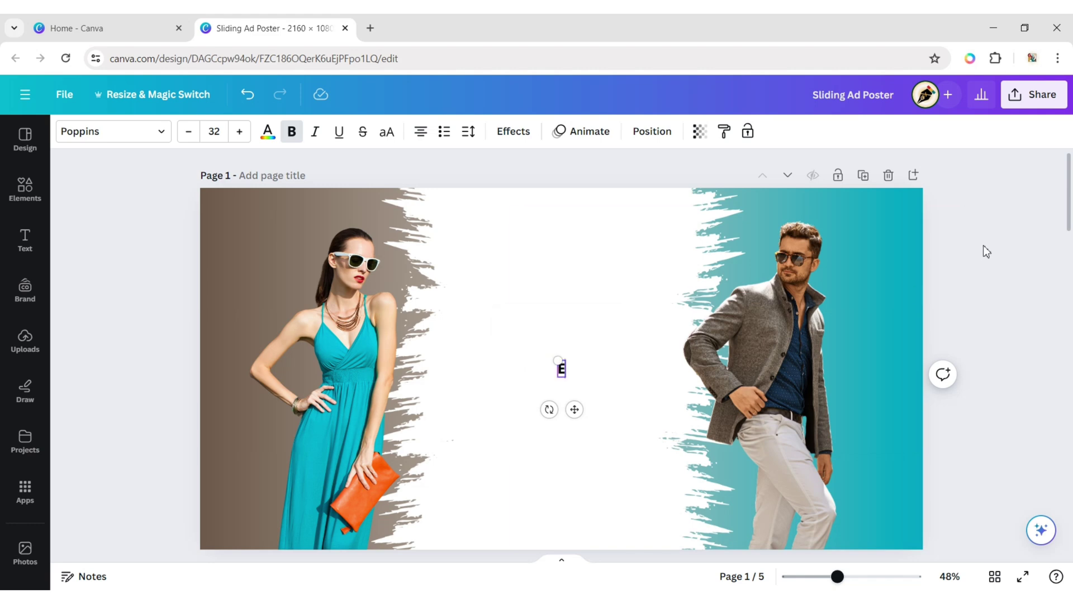
{"action": "type", "text": "xclusive"}
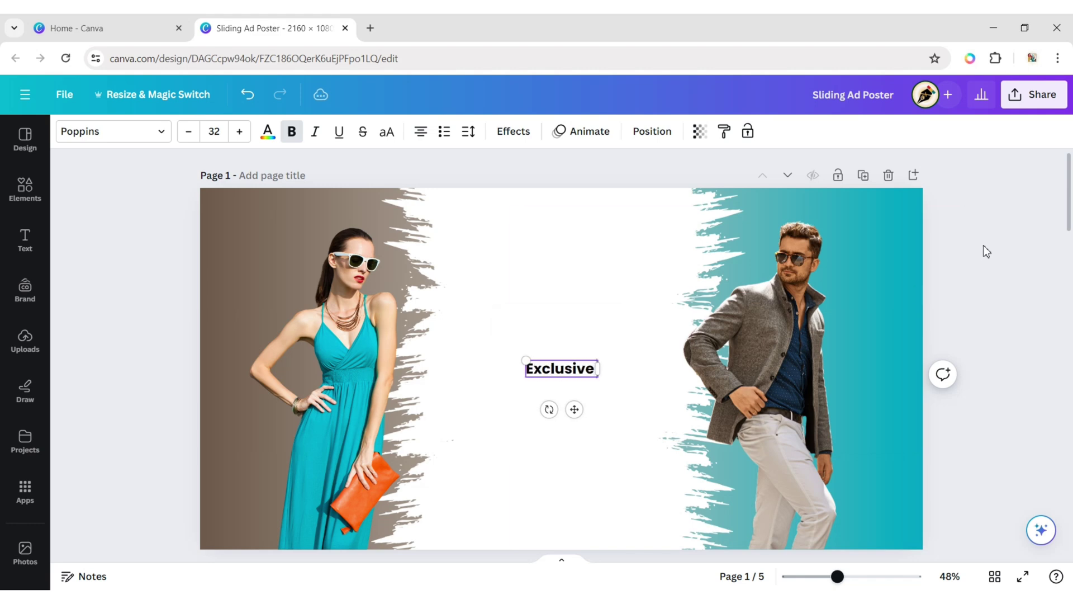
{"action": "type", "text": " Deal"}
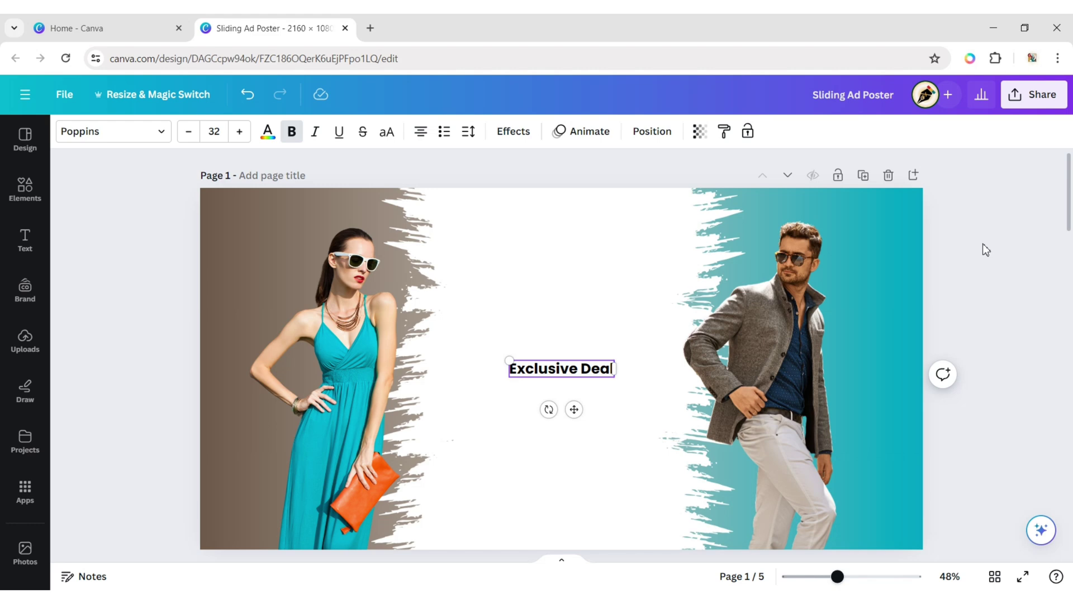
{"action": "left_click", "coordinate": [132, 136]}
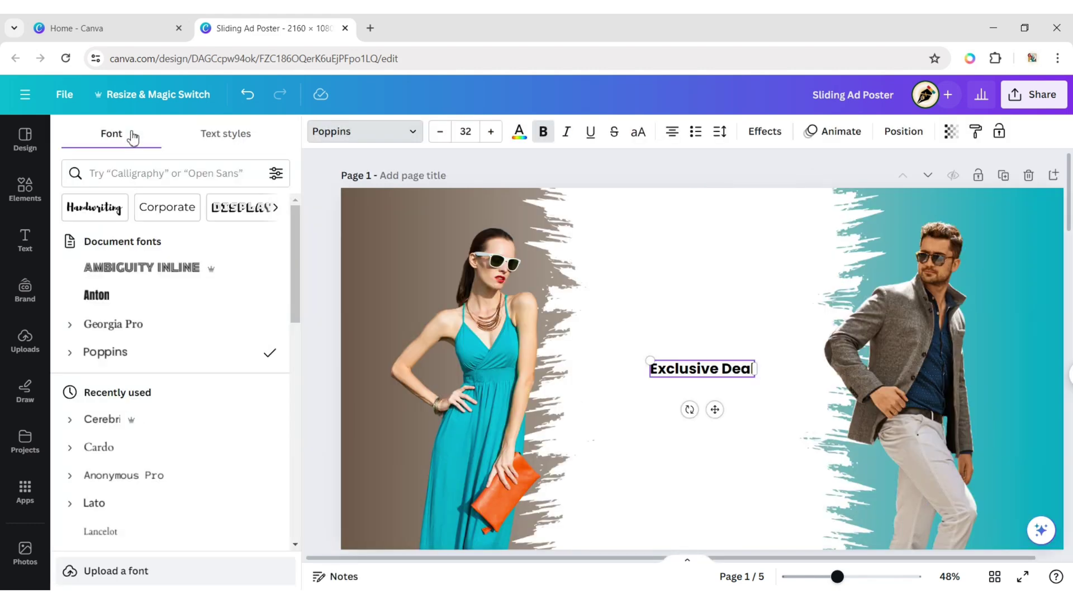
{"action": "left_click", "coordinate": [69, 325]}
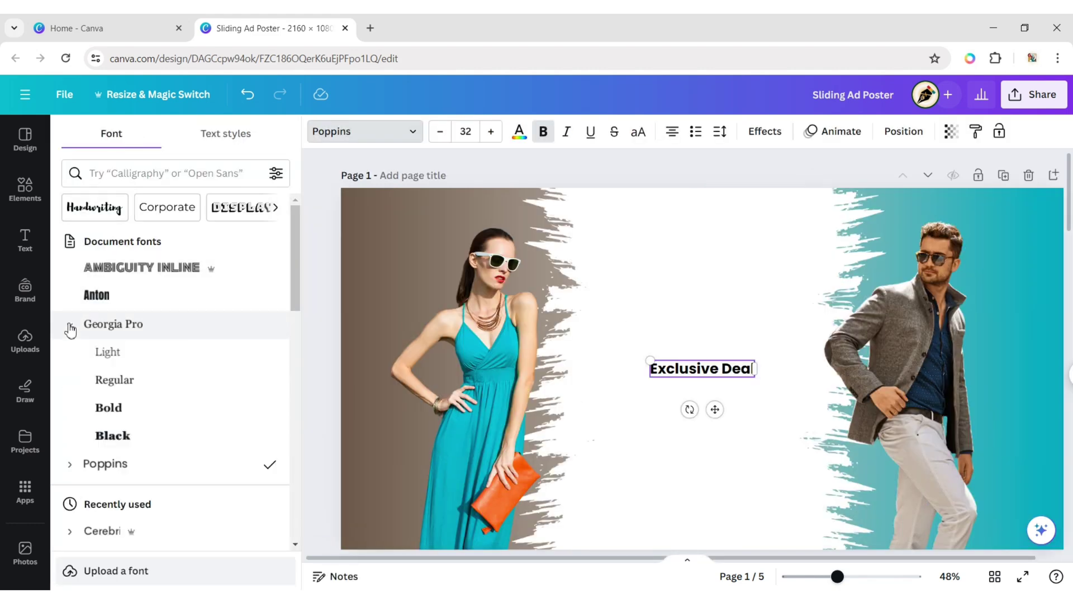
{"action": "left_click", "coordinate": [114, 380]}
{"action": "left_click", "coordinate": [328, 341]}
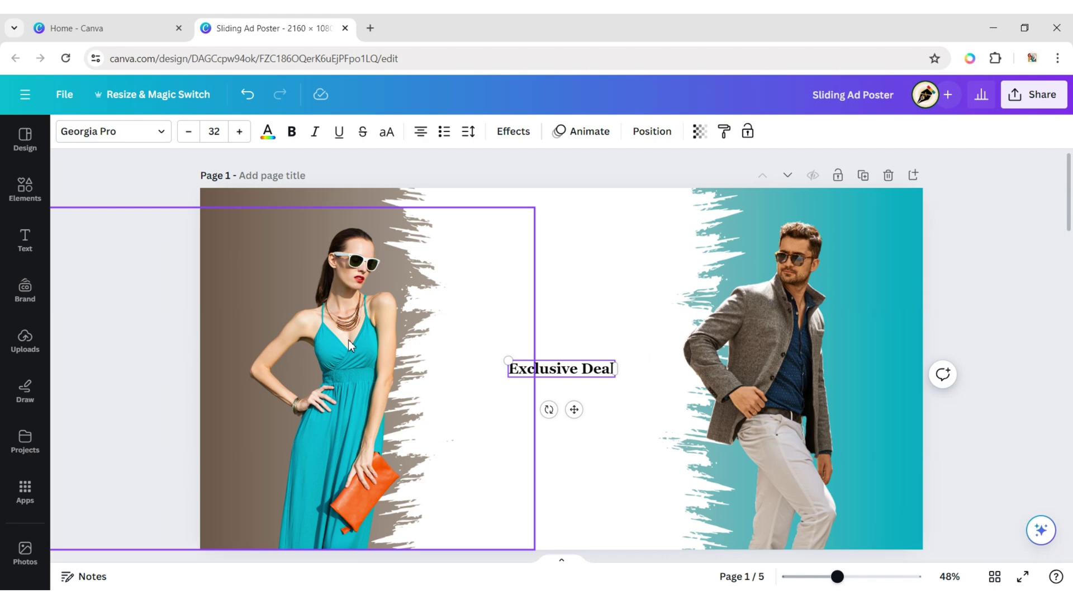
- Move the heading near the top, enlarge it and centre it between the models
{"action": "left_click_drag", "start_coordinate": [574, 409], "coordinate": [573, 290]}
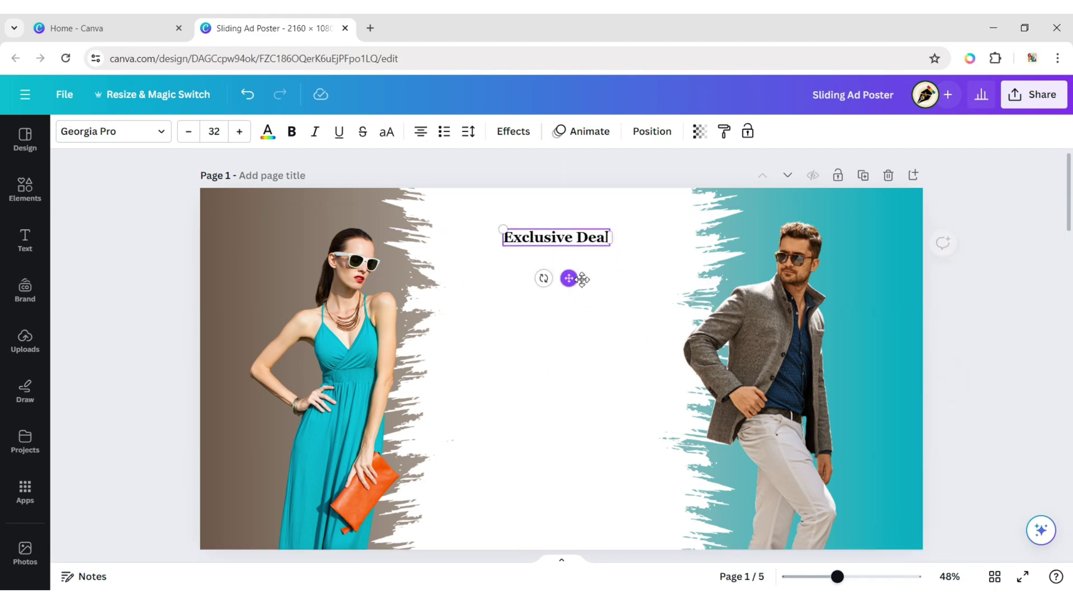
{"action": "left_click_drag", "start_coordinate": [502, 228], "coordinate": [484, 224]}
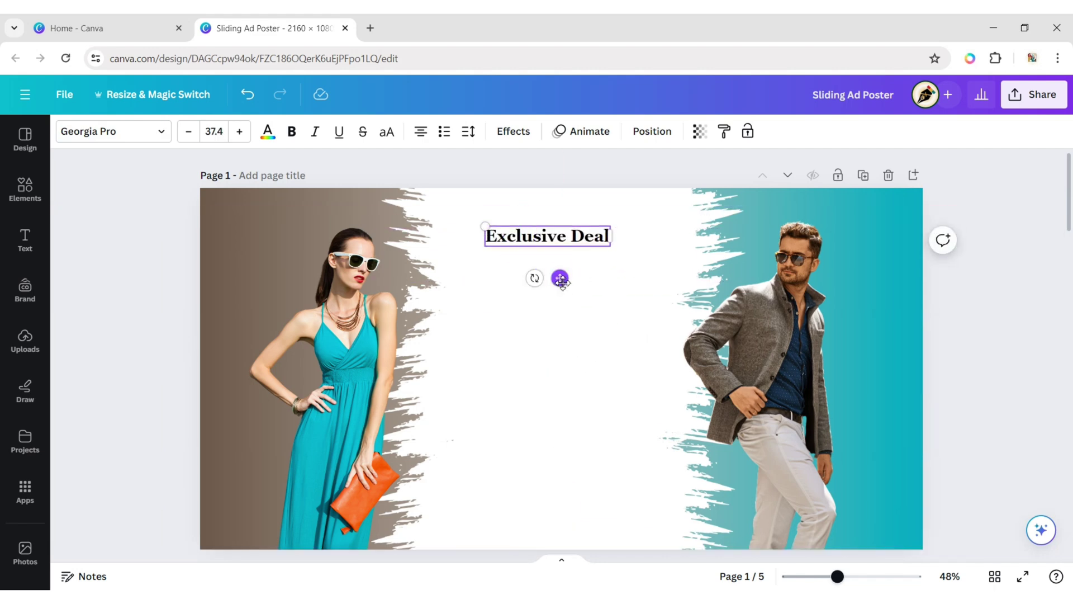
{"action": "left_click_drag", "start_coordinate": [560, 279], "coordinate": [575, 284]}
- Trim the inner sides of the man's and woman's photos
{"action": "left_click", "coordinate": [603, 329]}
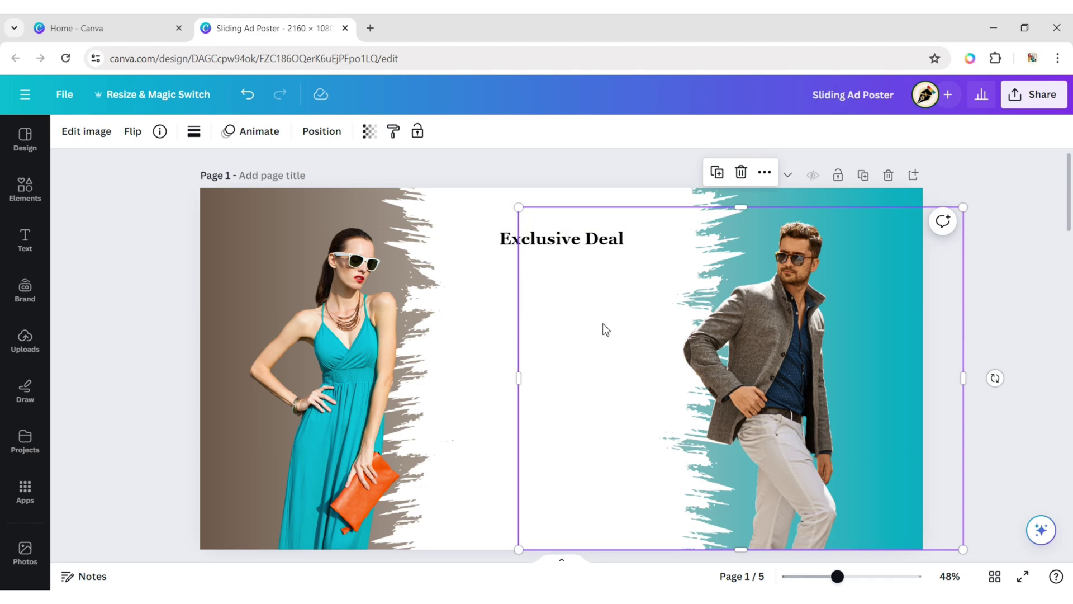
{"action": "left_click_drag", "start_coordinate": [557, 377], "coordinate": [658, 378]}
{"action": "left_click", "coordinate": [392, 369]}
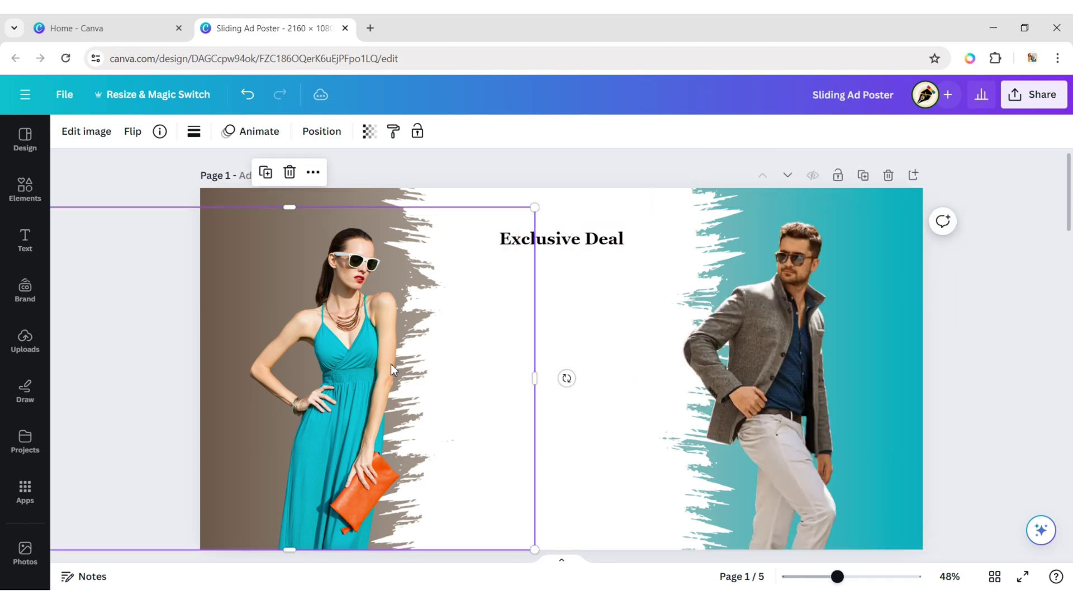
{"action": "left_click_drag", "start_coordinate": [539, 382], "coordinate": [442, 377]}
{"action": "left_click", "coordinate": [570, 249]}
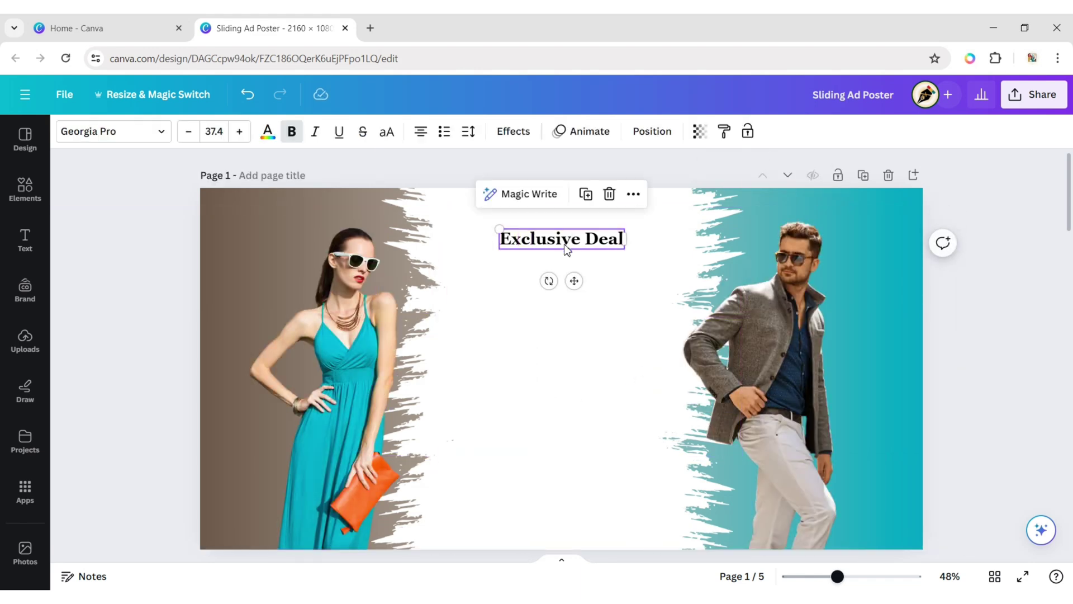
- Duplicate the Exclusive Deal heading below itself and turn the copy into capitalised NEW FASHION
{"action": "left_click", "coordinate": [587, 198]}
{"action": "left_click_drag", "start_coordinate": [576, 299], "coordinate": [575, 338]}
{"action": "double_click", "coordinate": [564, 292]}
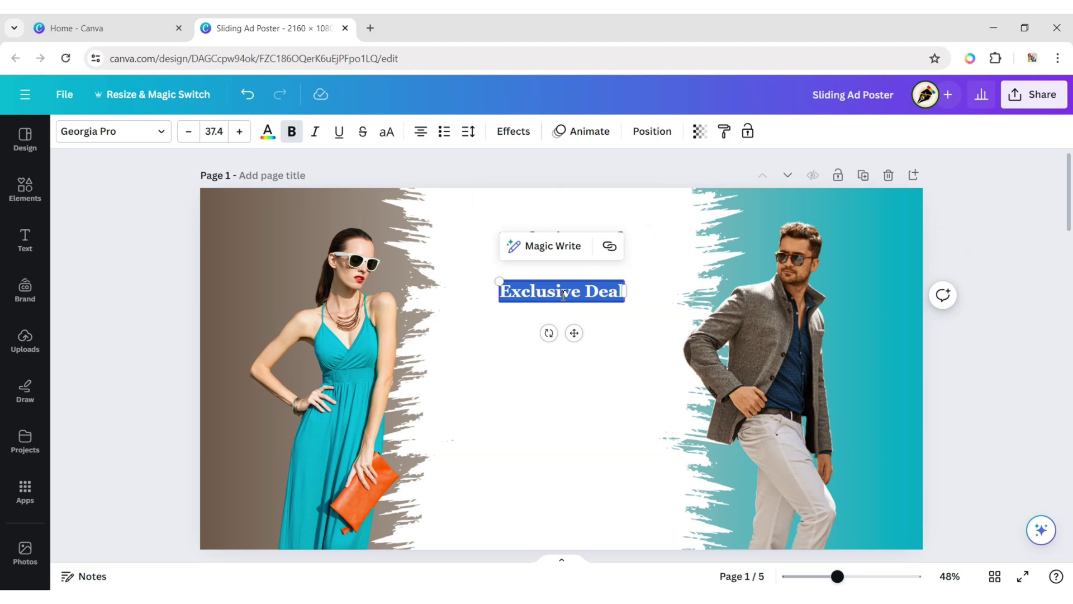
{"action": "type", "text": "Ne"}
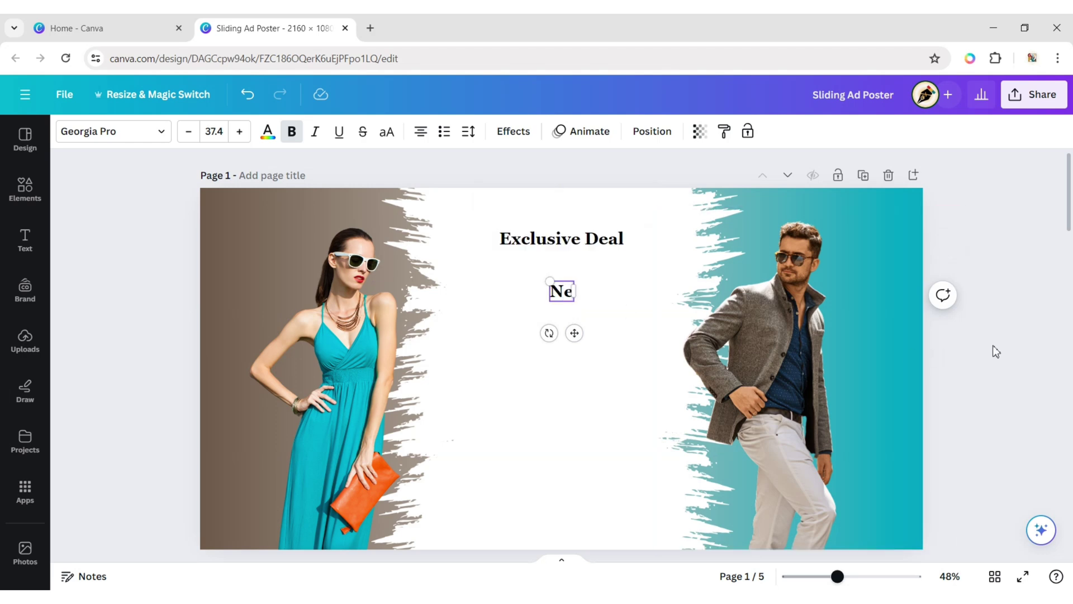
{"action": "type", "text": "w Fash"}
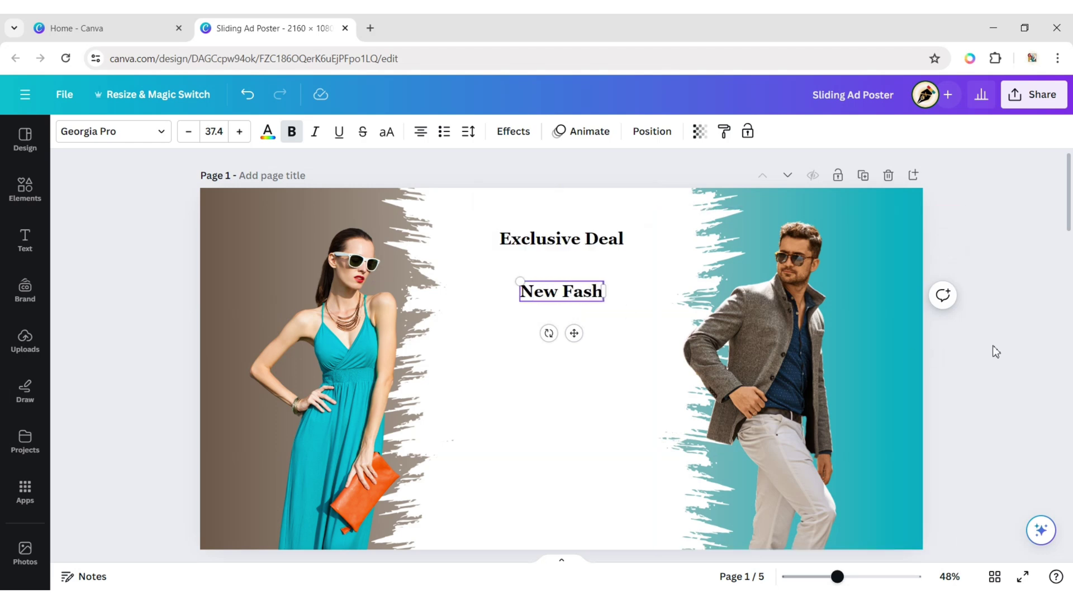
{"action": "type", "text": "ion"}
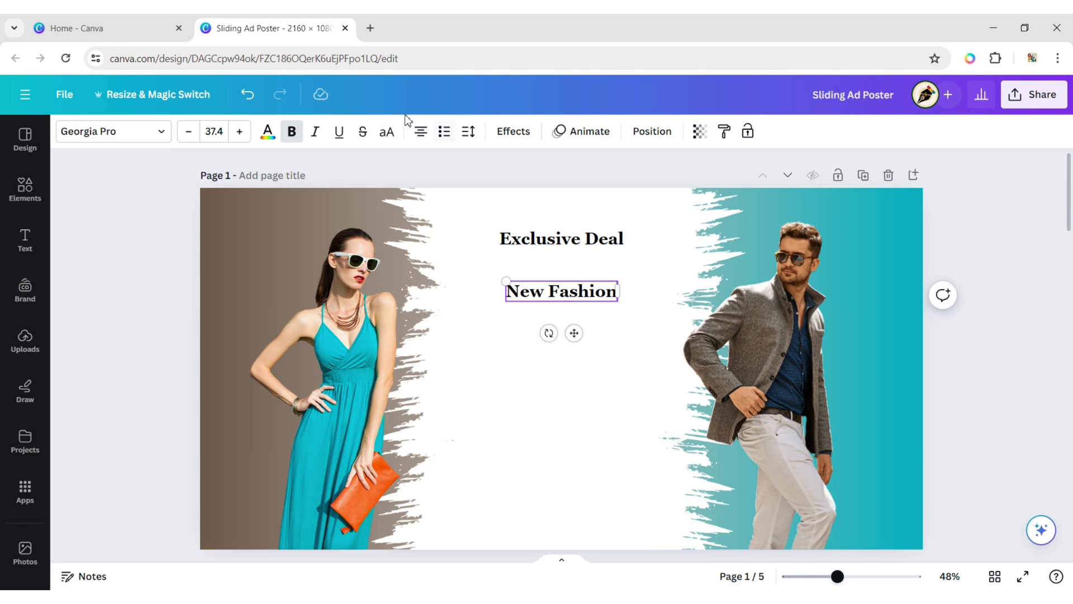
{"action": "left_click", "coordinate": [386, 132]}
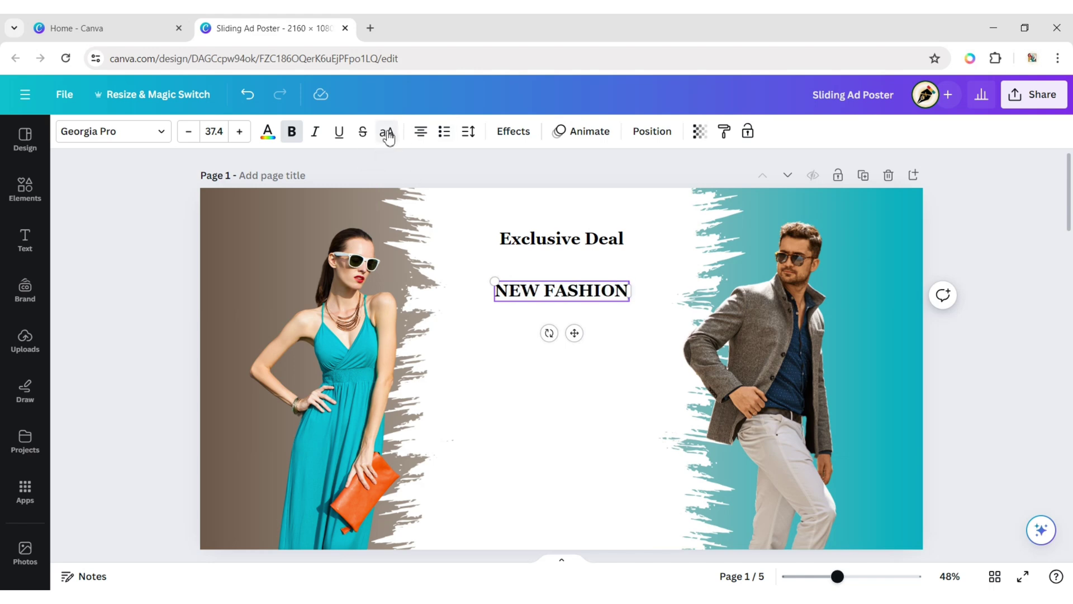
- Set NEW FASHION in Anton, enlarge it, and position it beneath Exclusive Deal
{"action": "left_click", "coordinate": [147, 133]}
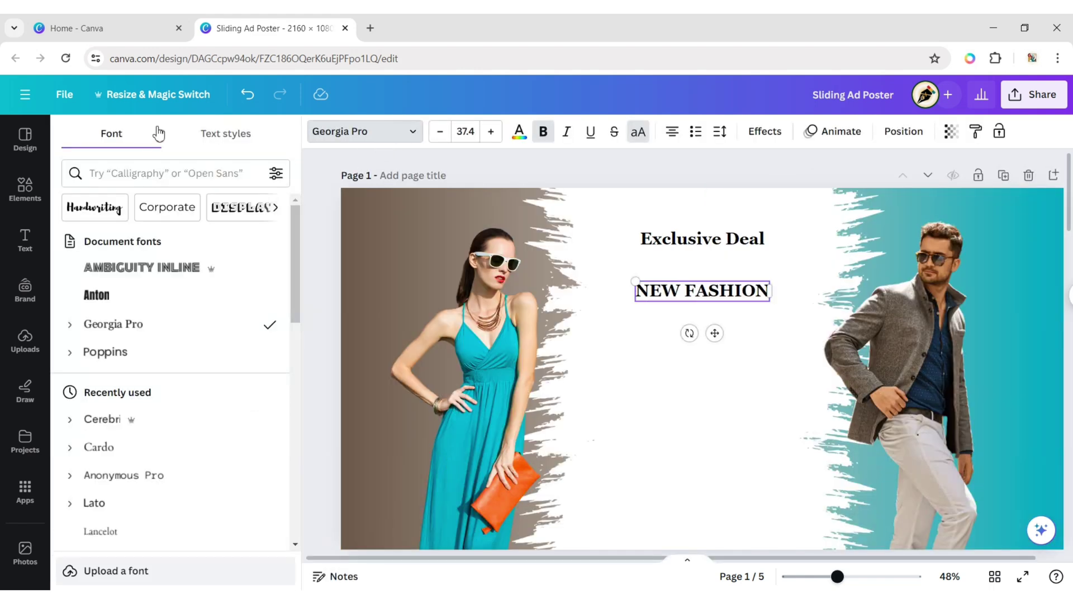
{"action": "left_click", "coordinate": [112, 294]}
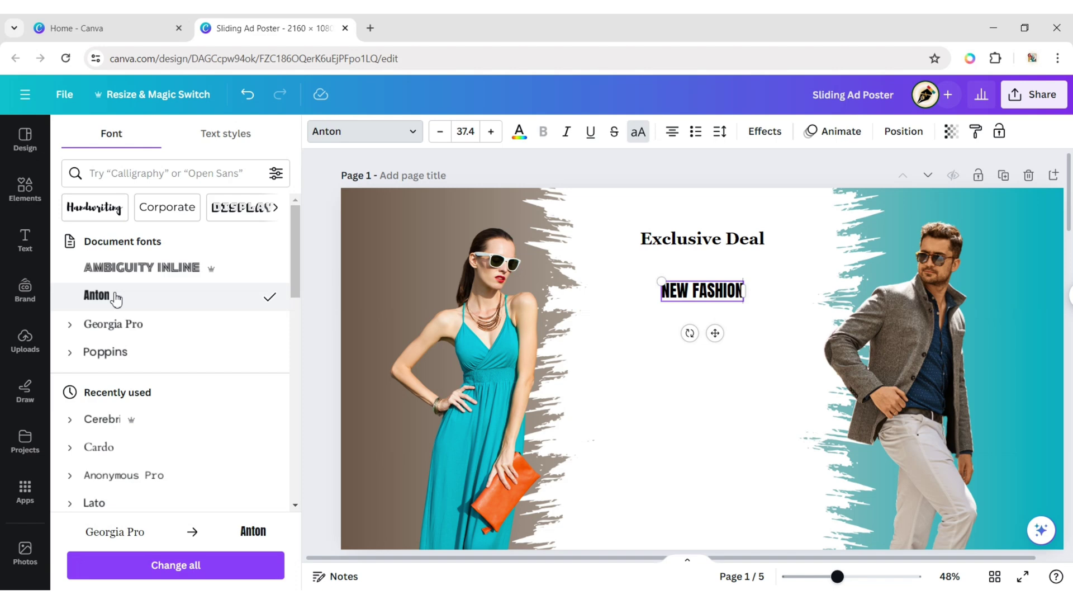
{"action": "left_click", "coordinate": [313, 298]}
{"action": "mouse_move", "coordinate": [519, 281]}
{"action": "left_mouse_down"}
{"action": "mouse_move", "coordinate": [446, 220]}
{"action": "mouse_move", "coordinate": [417, 257]}
{"action": "left_mouse_up"}
{"action": "left_click_drag", "start_coordinate": [523, 333], "coordinate": [577, 328]}
{"action": "left_click", "coordinate": [611, 383]}
{"action": "left_click", "coordinate": [861, 335]}
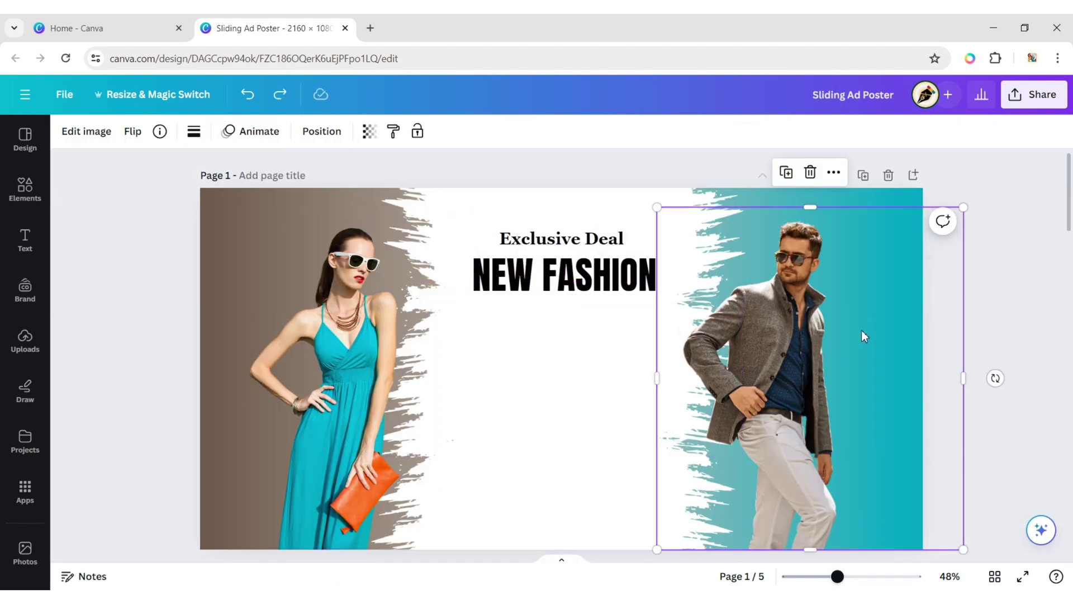
{"action": "left_click", "coordinate": [1011, 294]}
- Add a square shape from Elements and change it into an octagon
{"action": "left_click", "coordinate": [17, 192]}
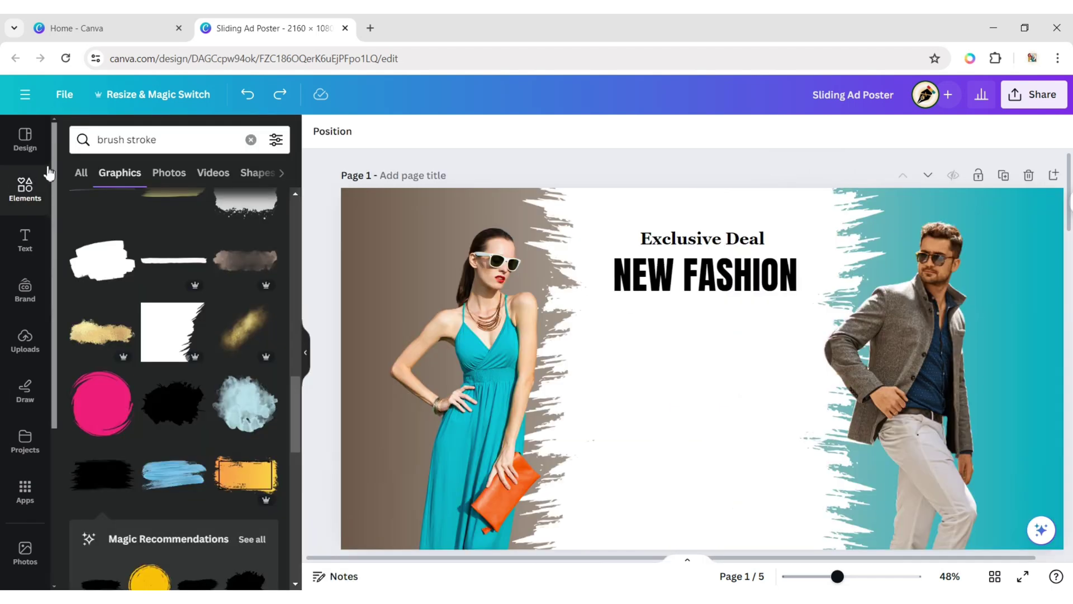
{"action": "left_click", "coordinate": [251, 140]}
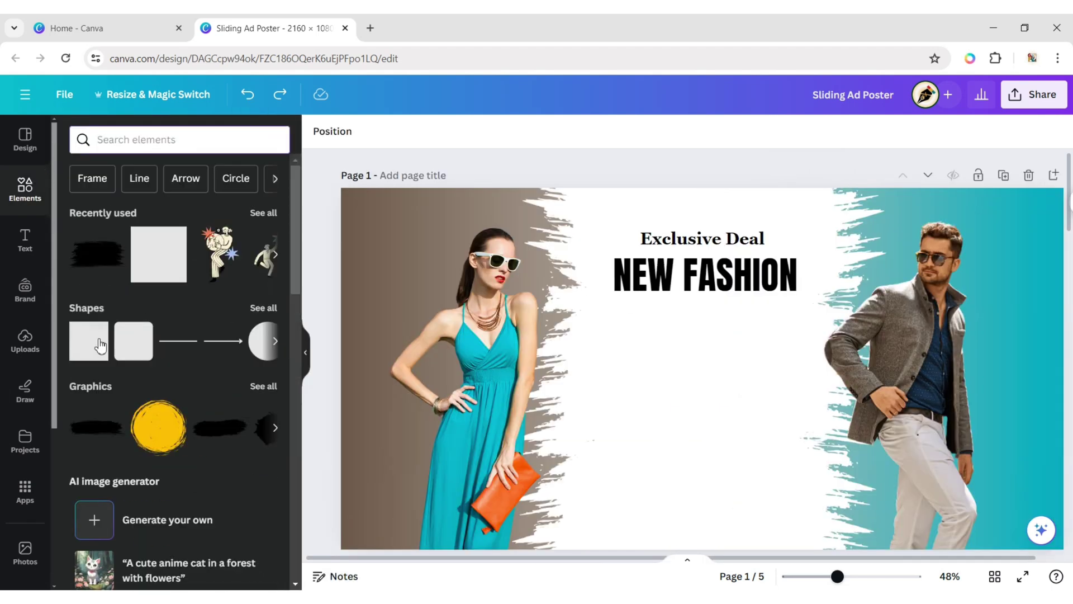
{"action": "left_click", "coordinate": [99, 344]}
{"action": "left_click", "coordinate": [306, 353]}
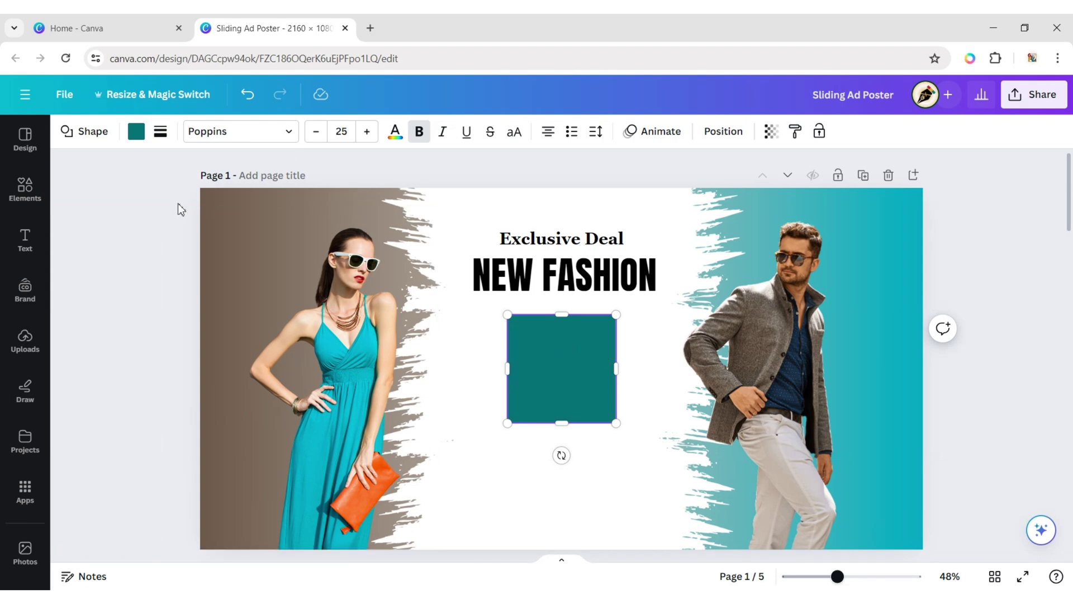
{"action": "left_click", "coordinate": [86, 133]}
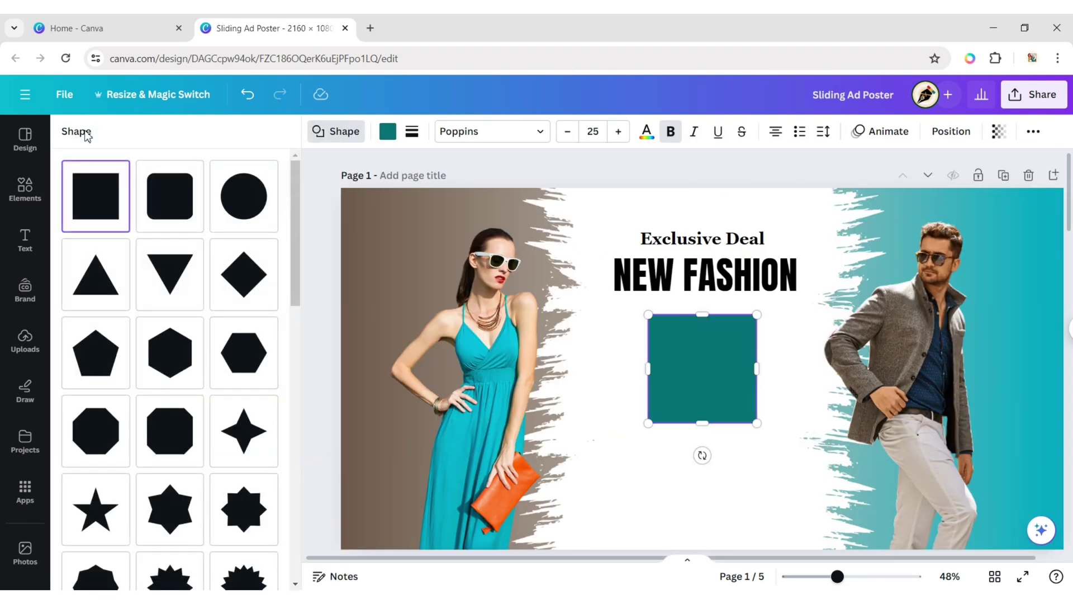
{"action": "left_click", "coordinate": [170, 431]}
{"action": "left_click", "coordinate": [306, 377]}
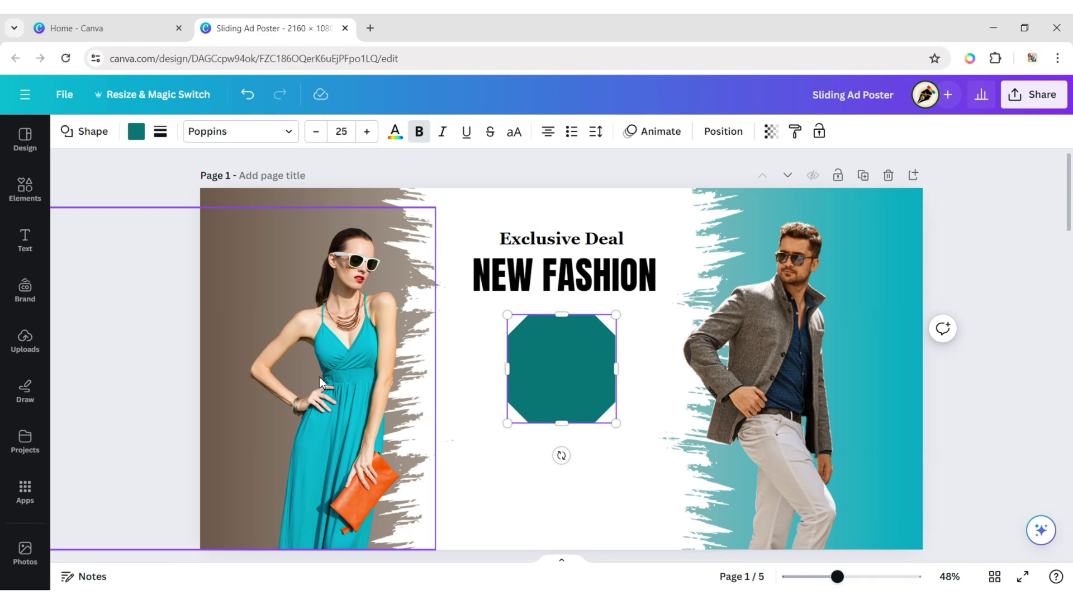
- Flatten and widen the octagon into a banner and centre it under NEW FASHION
{"action": "left_click_drag", "start_coordinate": [563, 422], "coordinate": [564, 362]}
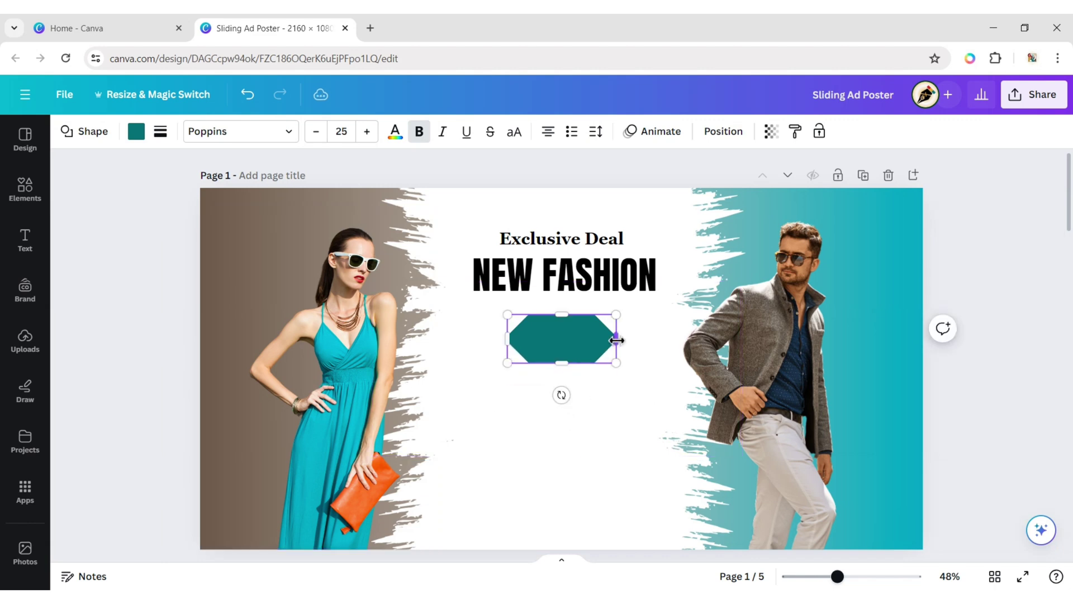
{"action": "left_click_drag", "start_coordinate": [618, 339], "coordinate": [643, 339]}
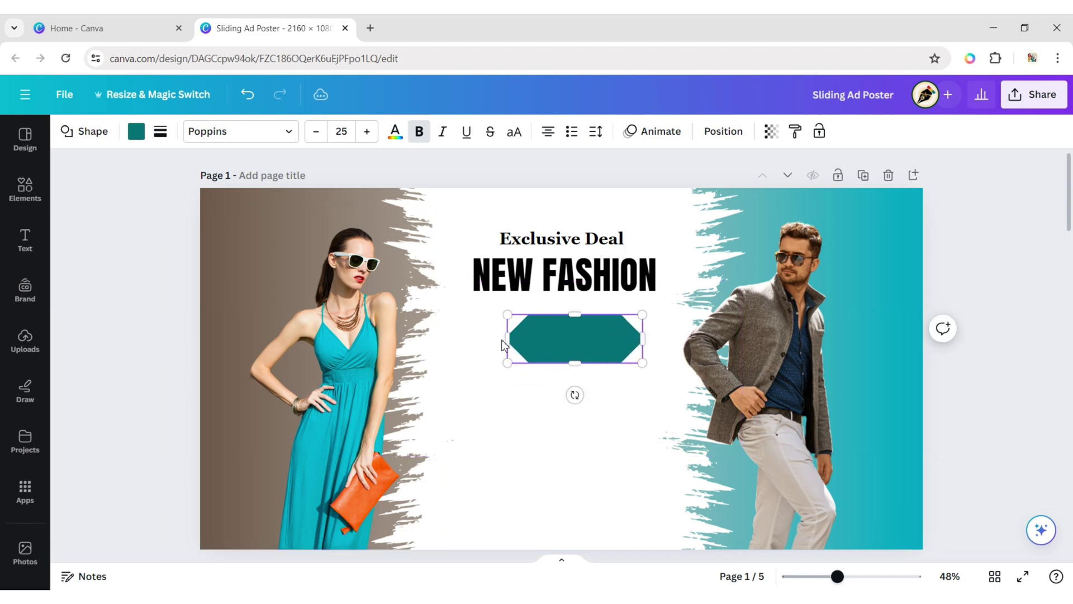
{"action": "left_click_drag", "start_coordinate": [508, 339], "coordinate": [489, 339]}
{"action": "left_click_drag", "start_coordinate": [571, 363], "coordinate": [569, 355]}
{"action": "left_click_drag", "start_coordinate": [579, 392], "coordinate": [575, 378]}
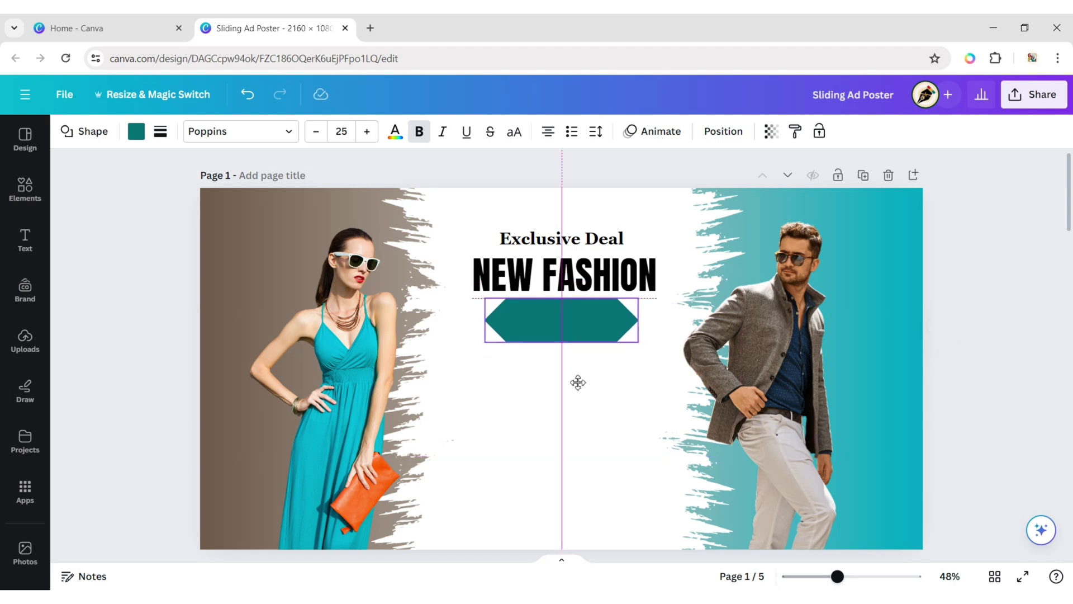
- Duplicate NEW FASHION below the banner as 60% OFF in Georgia Pro Bold
{"action": "left_click", "coordinate": [560, 284]}
{"action": "left_click", "coordinate": [589, 222]}
{"action": "left_click_drag", "start_coordinate": [579, 335], "coordinate": [566, 409]}
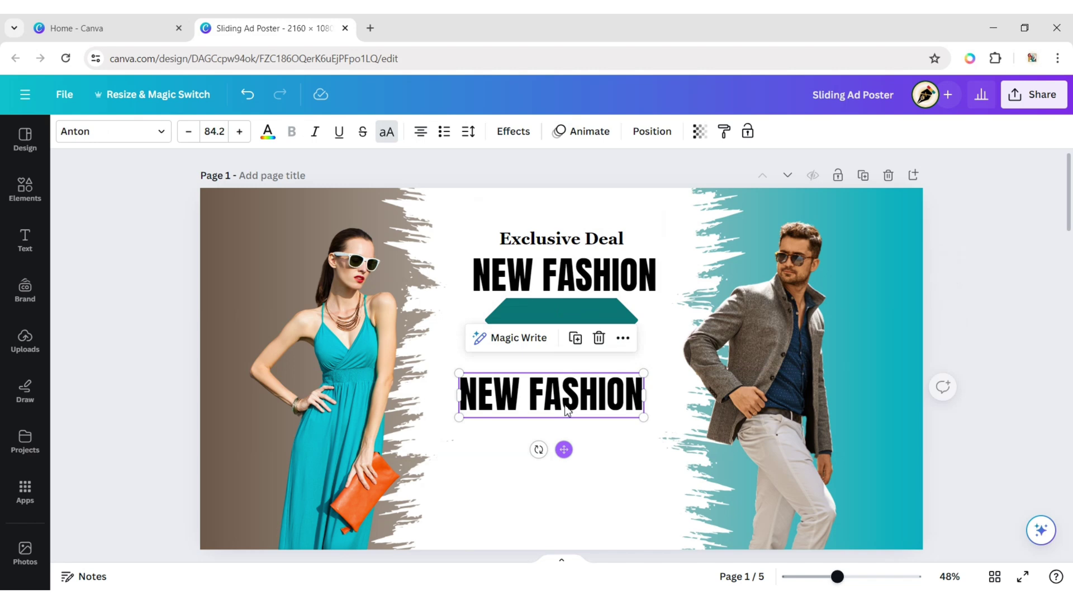
{"action": "left_click", "coordinate": [566, 408]}
{"action": "type", "text": "6"}
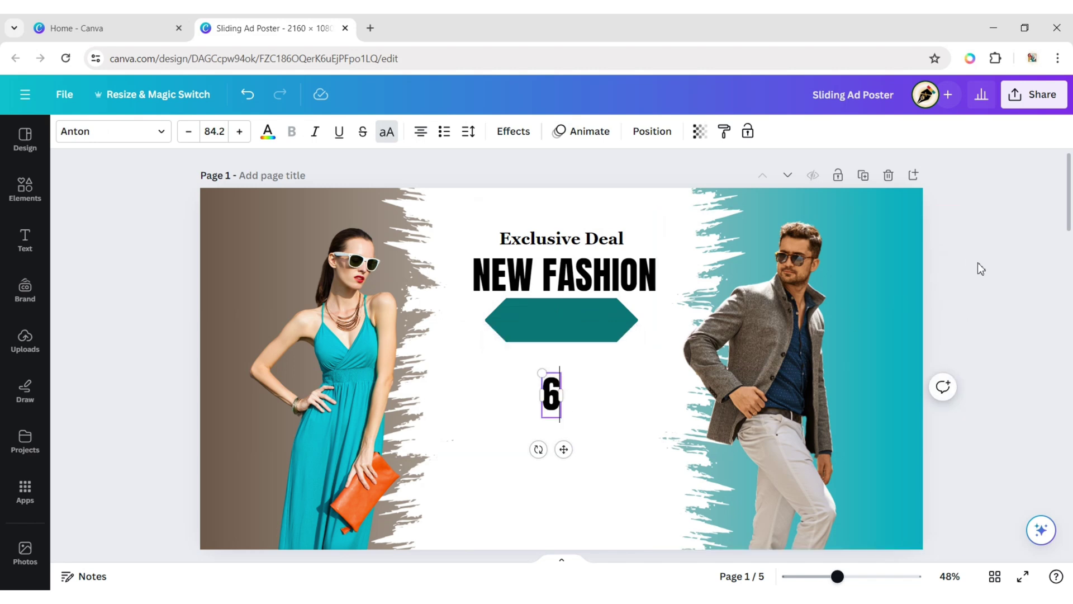
{"action": "type", "text": "0% O"}
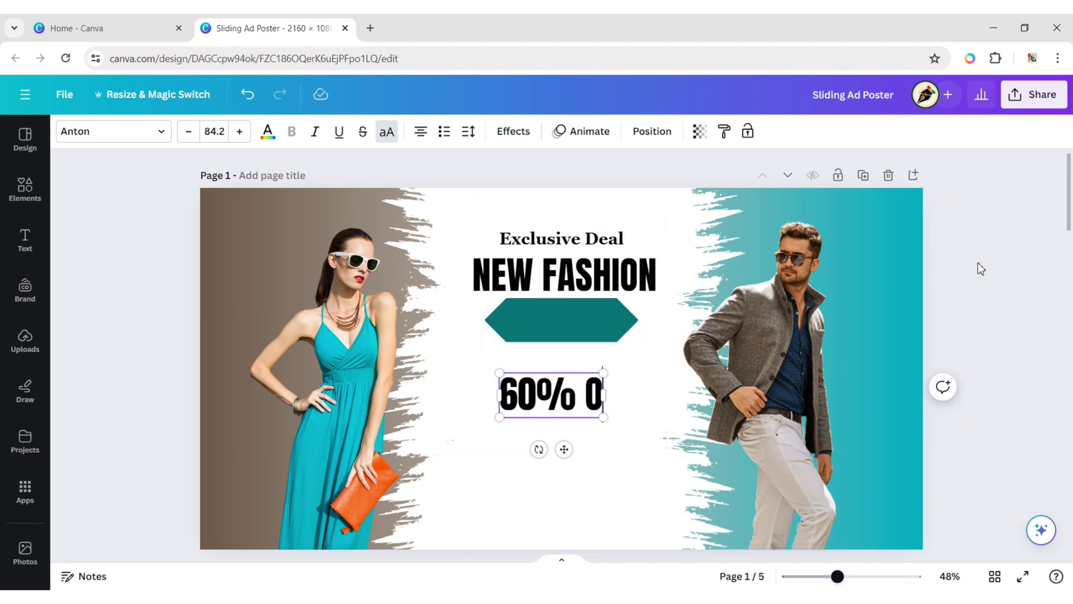
{"action": "type", "text": "FF"}
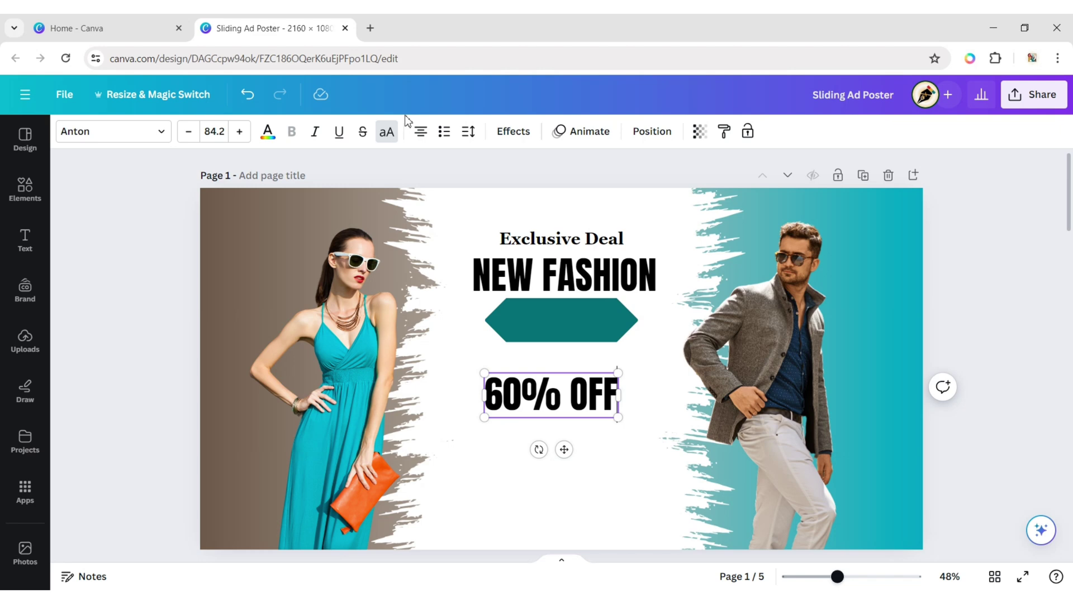
{"action": "left_click", "coordinate": [121, 131]}
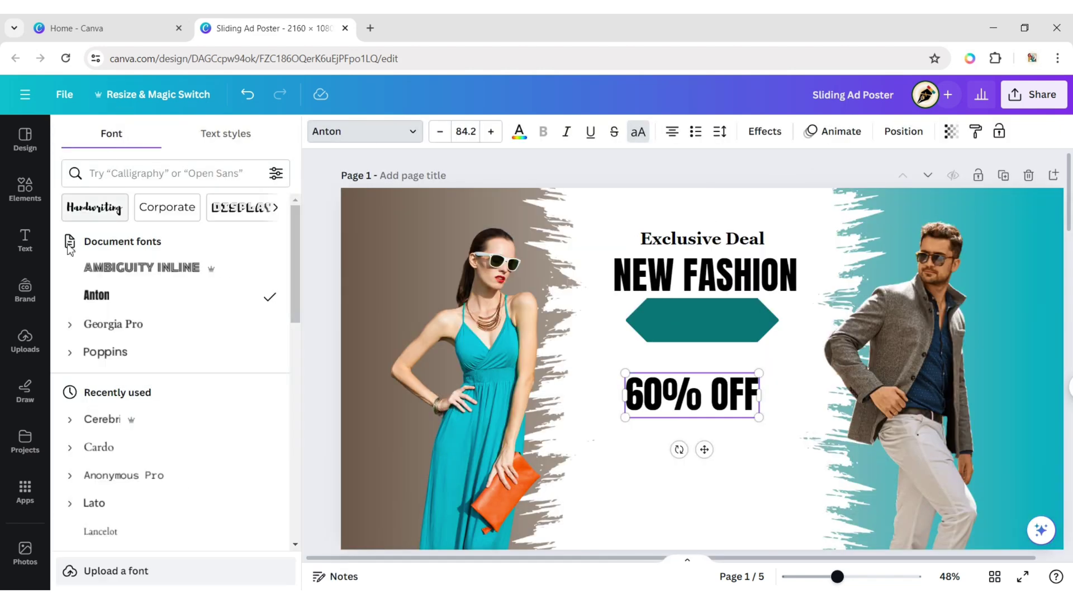
{"action": "left_click", "coordinate": [69, 324]}
{"action": "left_click", "coordinate": [96, 407]}
{"action": "key", "text": "Escape"}
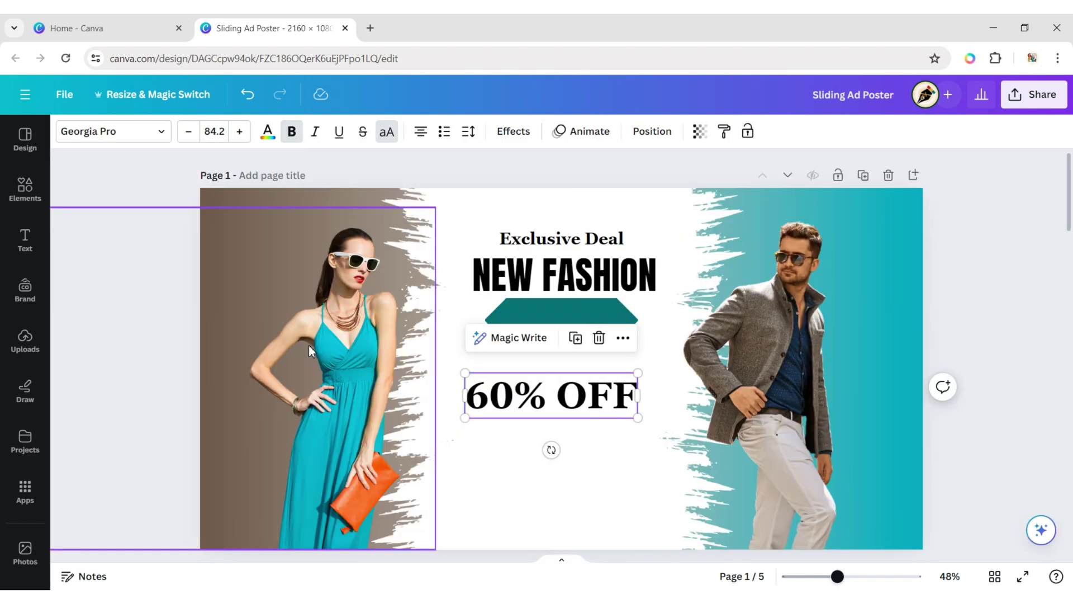
- Shrink the 60% OFF text and centre it on the teal banner
{"action": "left_click_drag", "start_coordinate": [638, 417], "coordinate": [612, 412]}
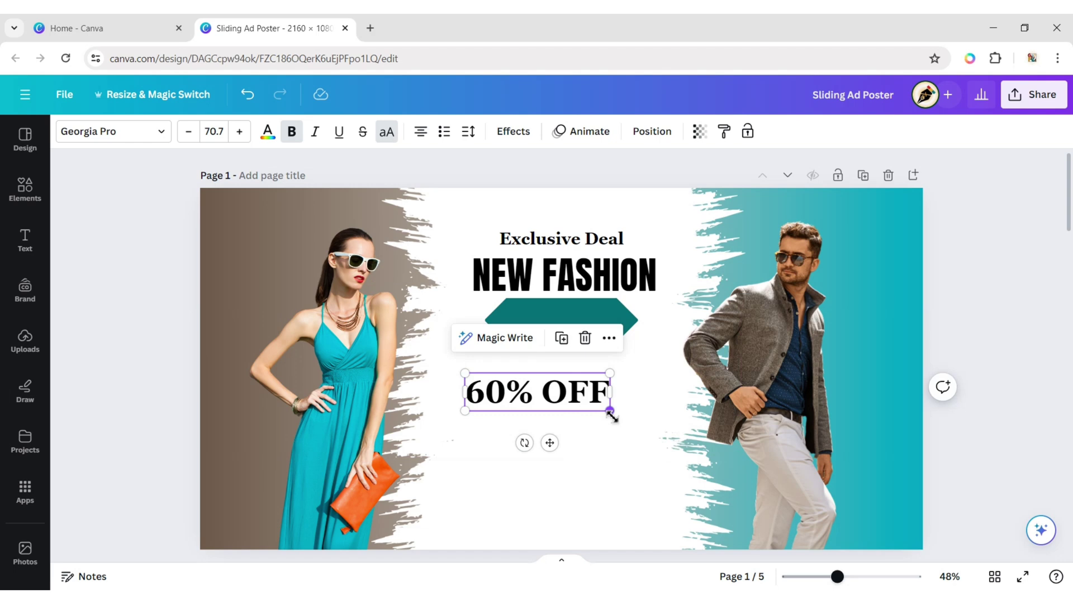
{"action": "left_click_drag", "start_coordinate": [549, 442], "coordinate": [585, 372]}
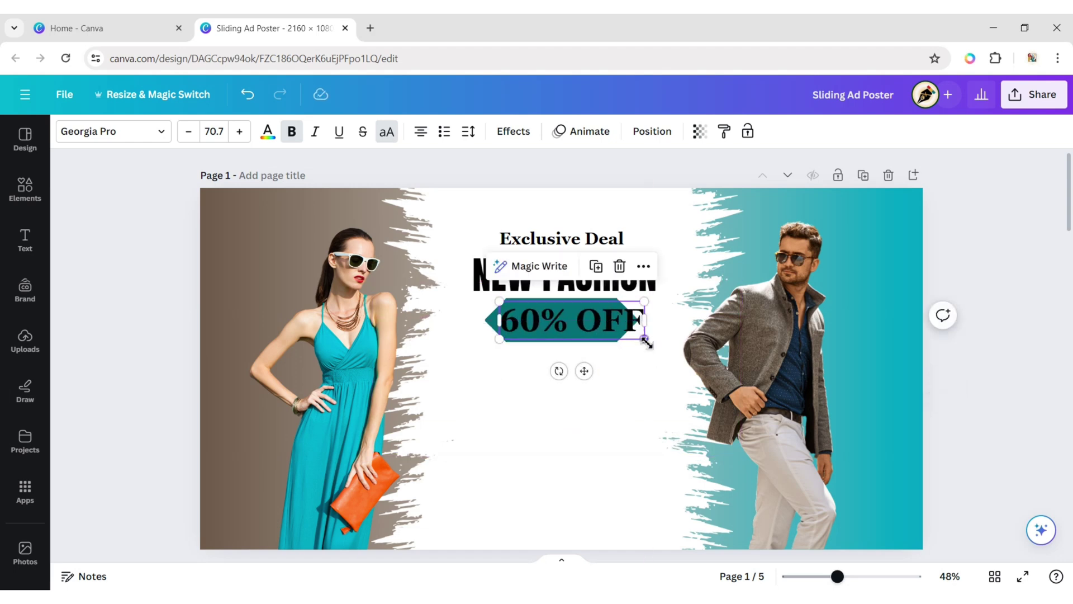
{"action": "left_click_drag", "start_coordinate": [646, 340], "coordinate": [618, 329]}
{"action": "left_click_drag", "start_coordinate": [576, 366], "coordinate": [574, 367]}
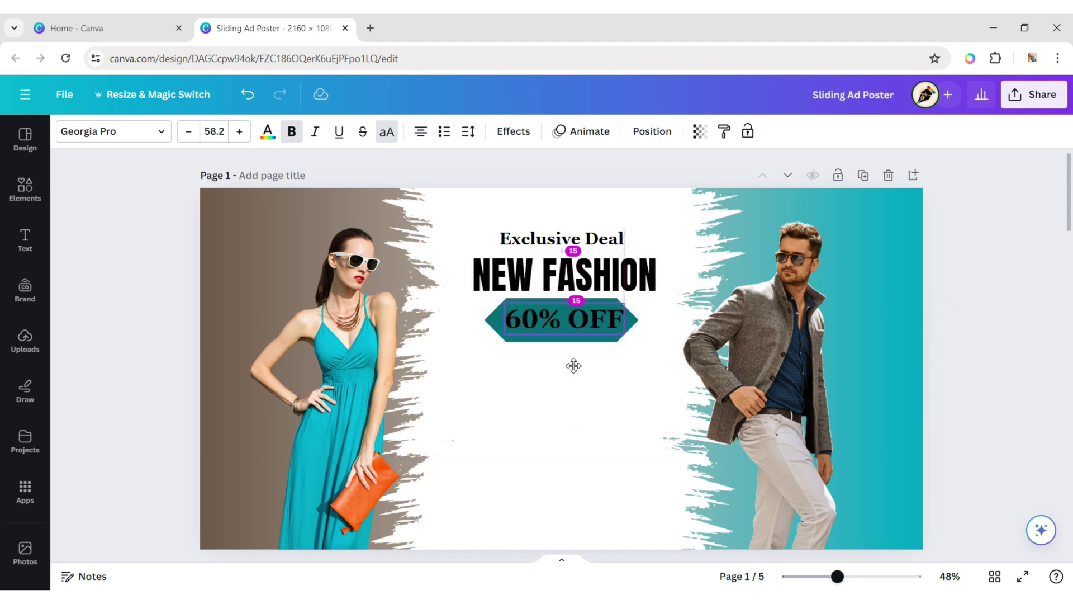
{"action": "left_click", "coordinate": [990, 259]}
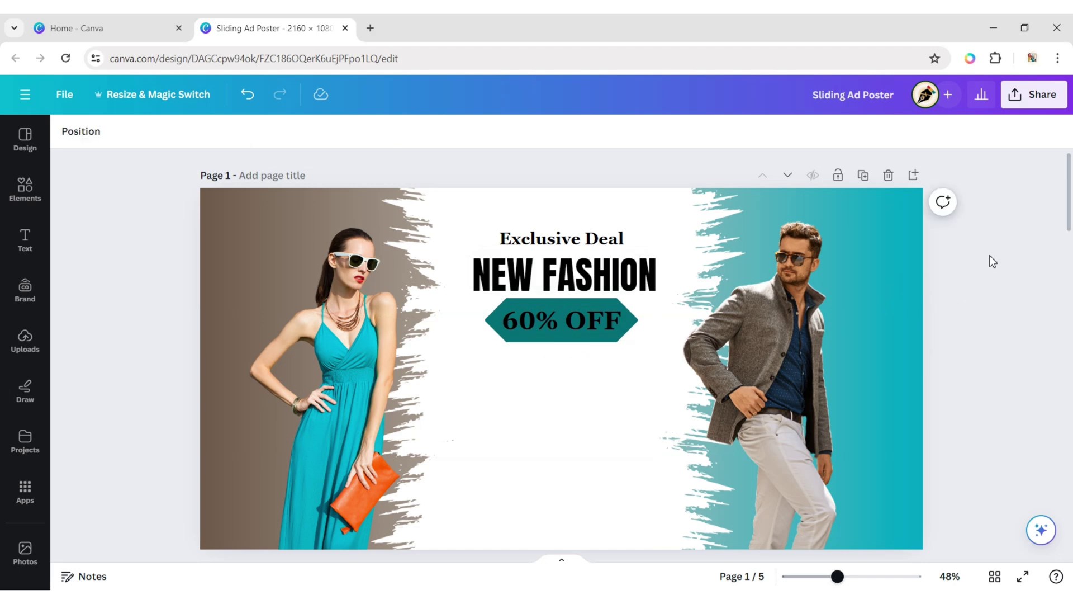
- Search Elements graphics for 'shop now' and add a SHOP NOW button graphic
{"action": "left_click", "coordinate": [17, 200]}
{"action": "type", "text": "shop"}
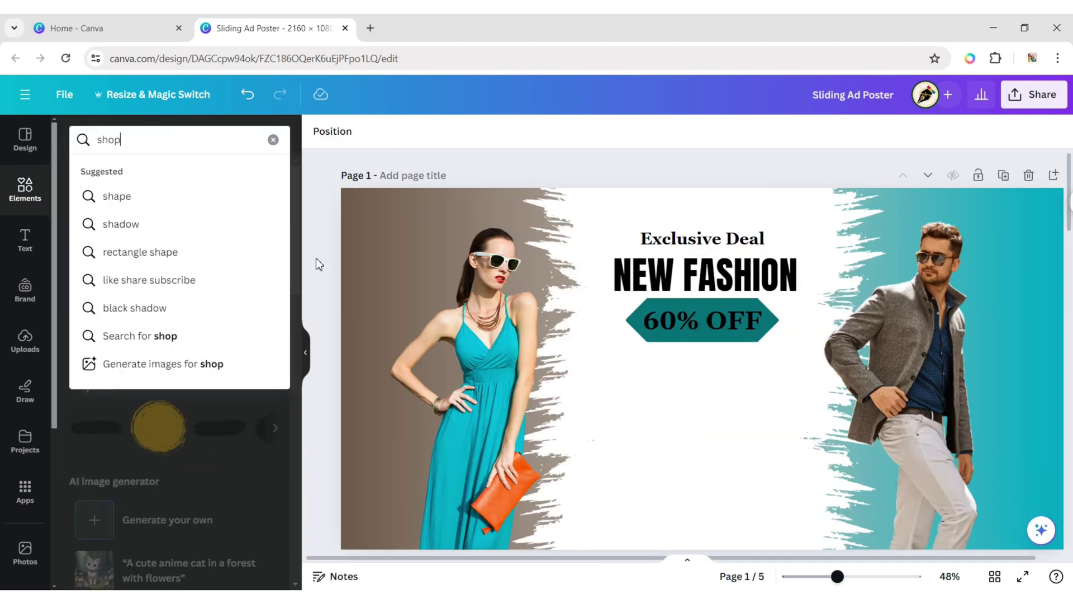
{"action": "type", "text": " now"}
{"action": "key", "text": "Return"}
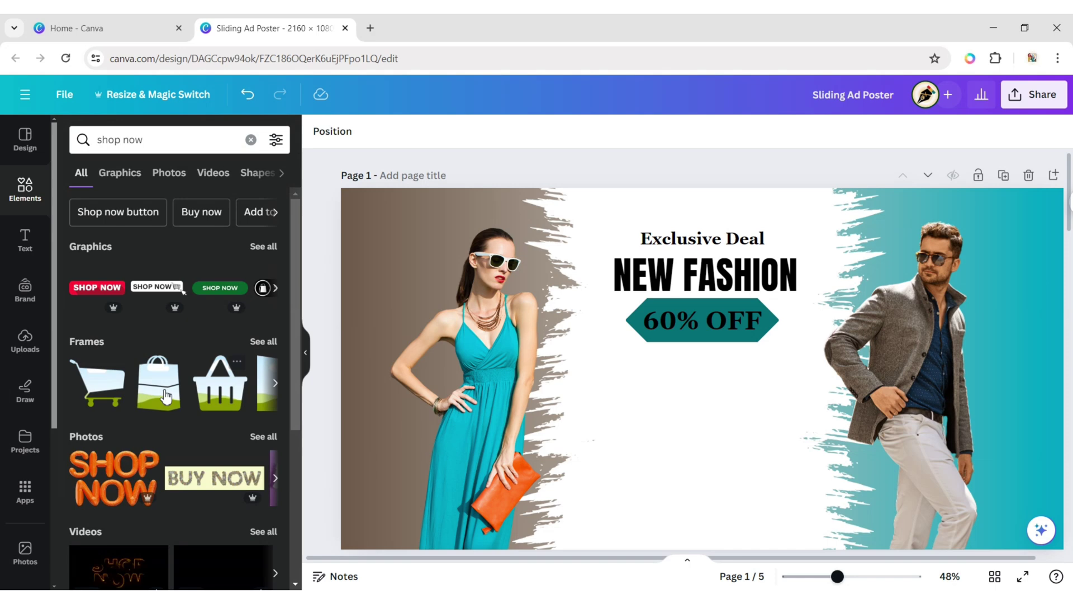
{"action": "left_click", "coordinate": [120, 173]}
{"action": "left_click", "coordinate": [172, 411]}
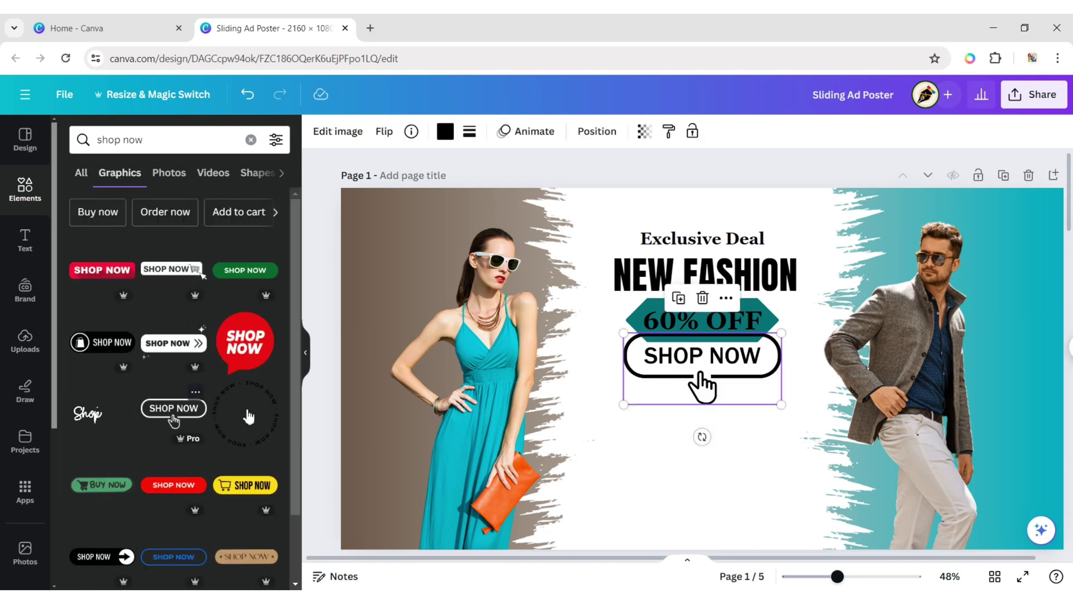
{"action": "left_click", "coordinate": [306, 352]}
- Shrink the SHOP NOW button under the banner and move an Exclusive Deal copy below it
{"action": "mouse_move", "coordinate": [551, 361]}
{"action": "left_mouse_down"}
{"action": "mouse_move", "coordinate": [608, 442]}
{"action": "mouse_move", "coordinate": [590, 429]}
{"action": "mouse_move", "coordinate": [573, 434]}
{"action": "left_mouse_up"}
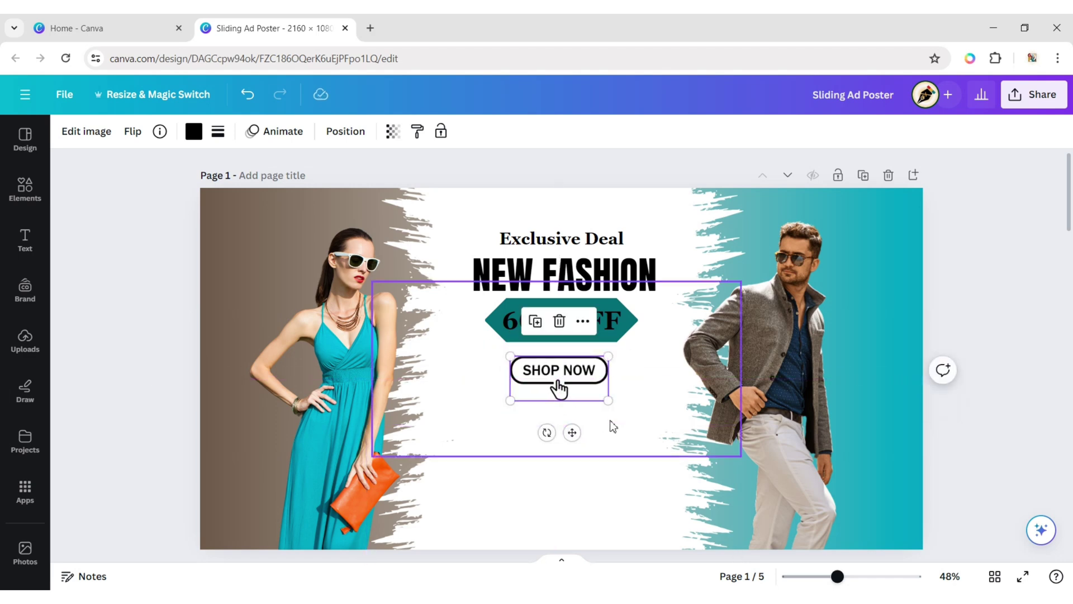
{"action": "left_click_drag", "start_coordinate": [610, 402], "coordinate": [612, 404]}
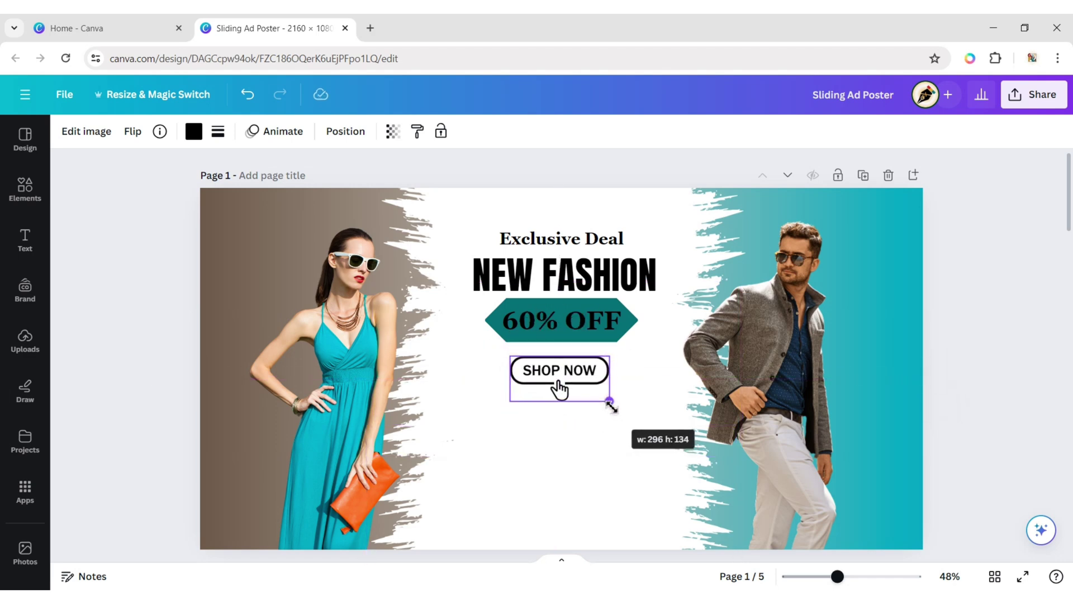
{"action": "left_click", "coordinate": [962, 319]}
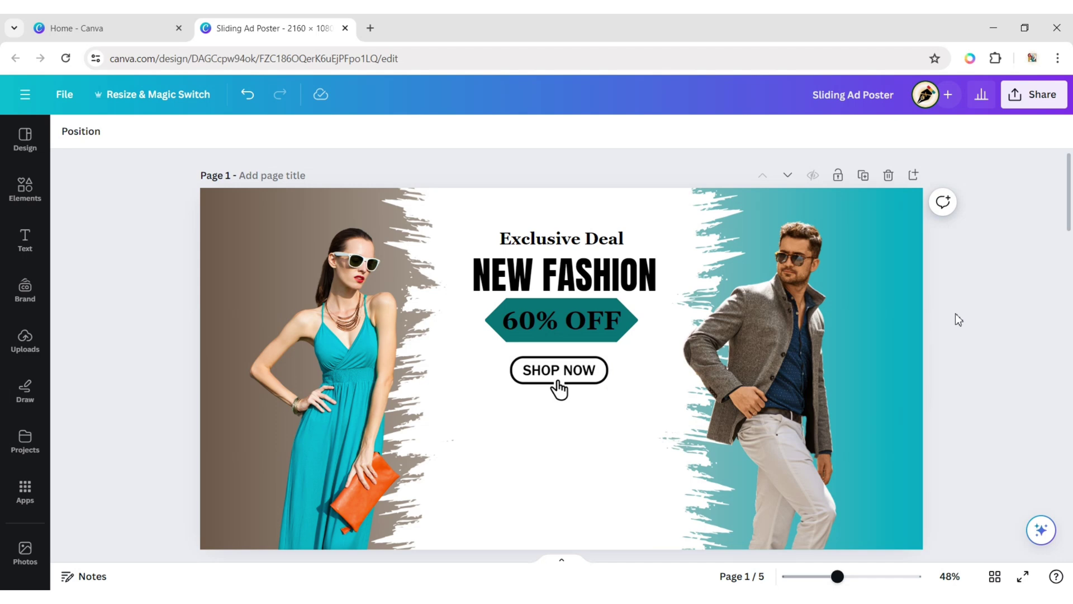
{"action": "mouse_move", "coordinate": [563, 239]}
{"action": "left_mouse_down"}
{"action": "mouse_move", "coordinate": [561, 467]}
{"action": "mouse_move", "coordinate": [561, 449]}
{"action": "left_mouse_up"}
{"action": "double_click", "coordinate": [557, 450]}
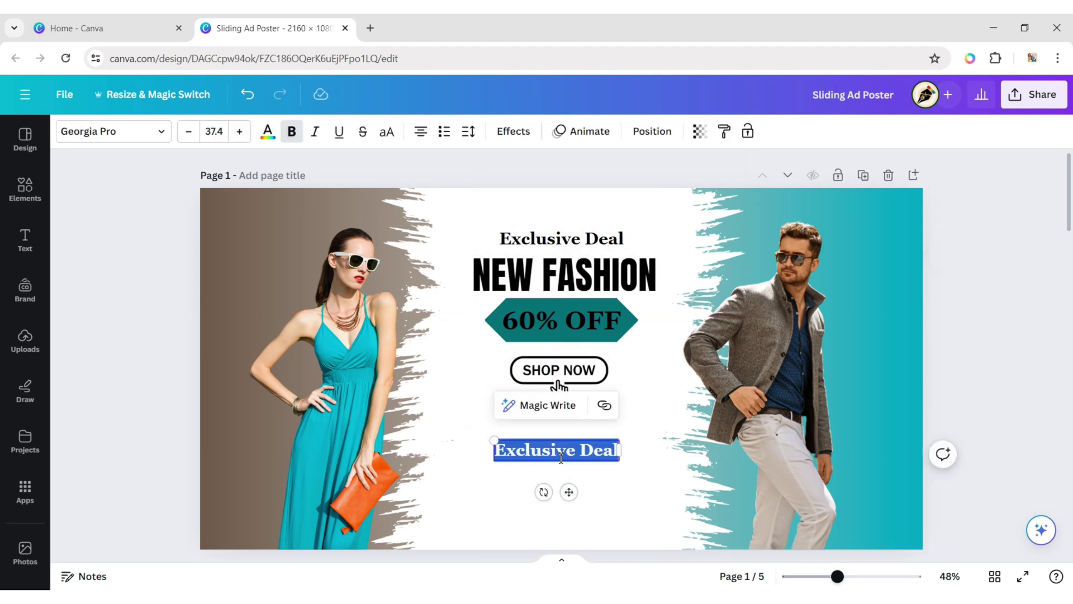
{"action": "type", "text": "www.fa"}
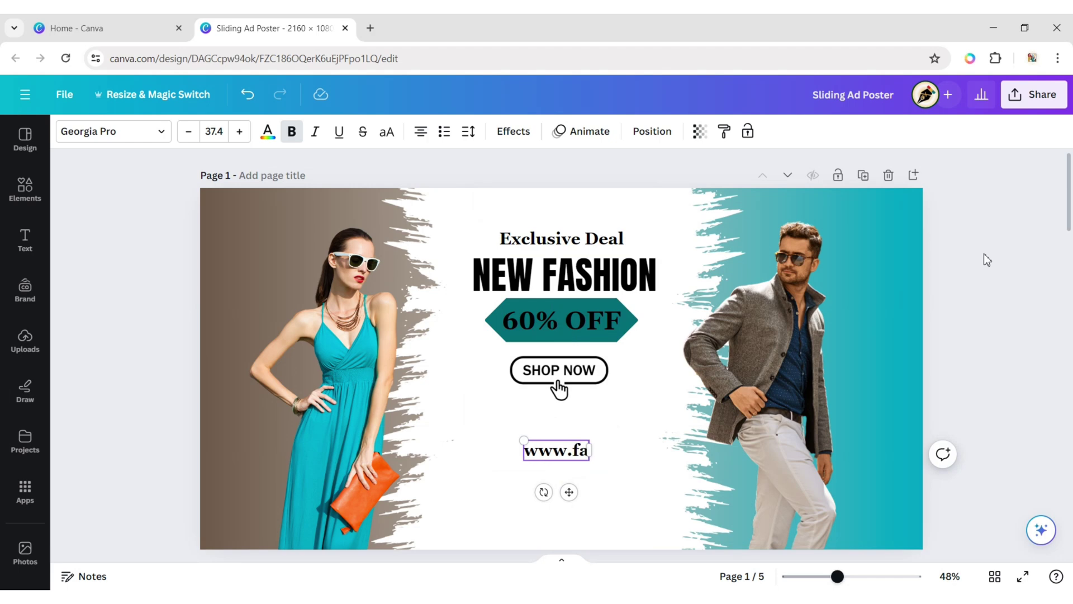
{"action": "type", "text": "shionwow.c"}
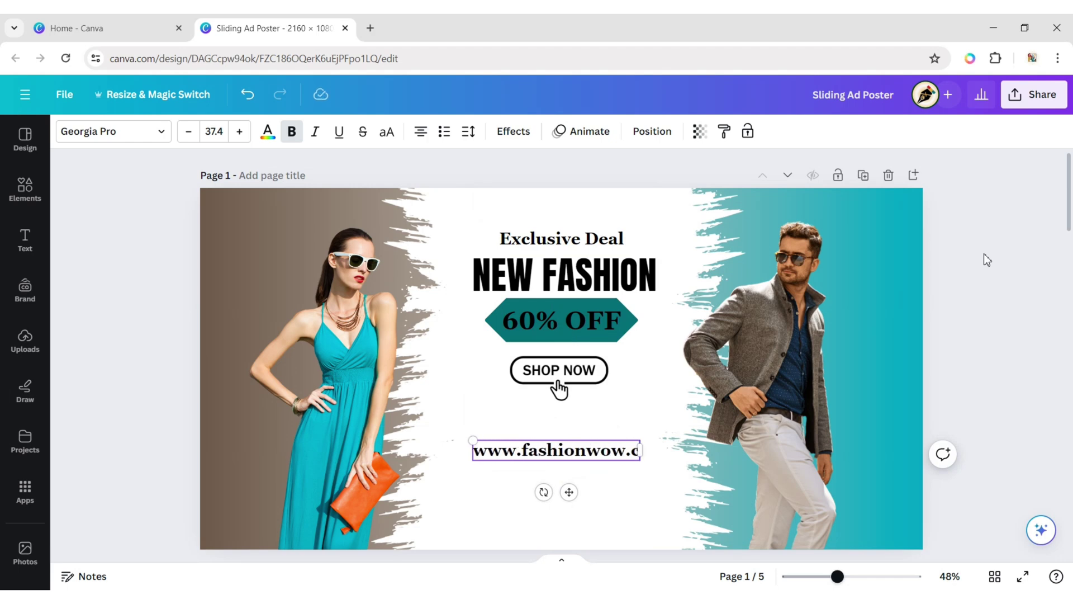
{"action": "type", "text": "om"}
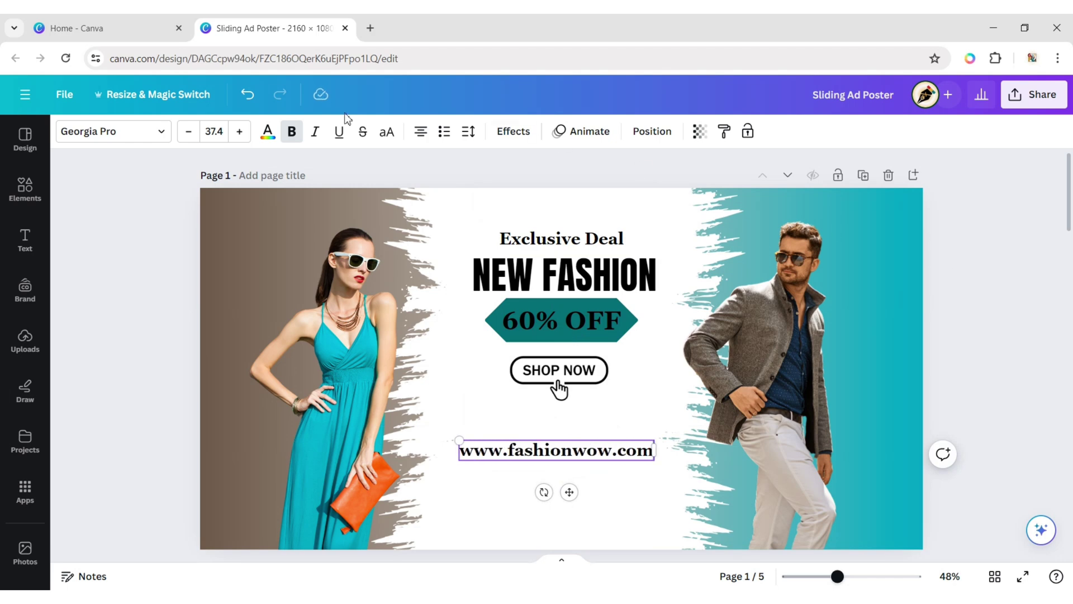
{"action": "left_click", "coordinate": [123, 137]}
{"action": "left_click", "coordinate": [71, 326]}
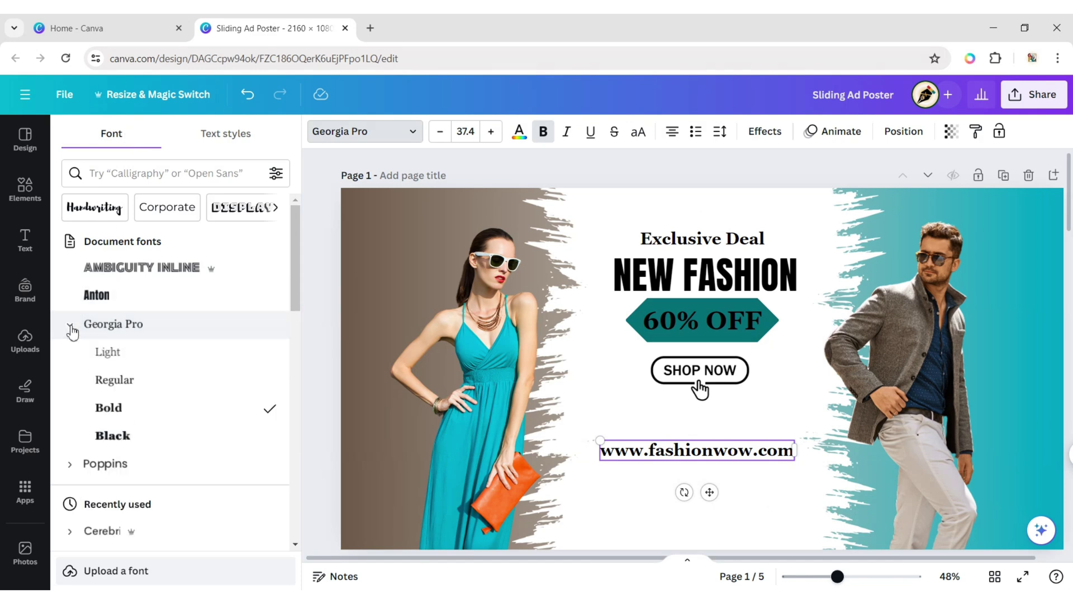
{"action": "left_click", "coordinate": [108, 353]}
{"action": "key", "text": "Escape"}
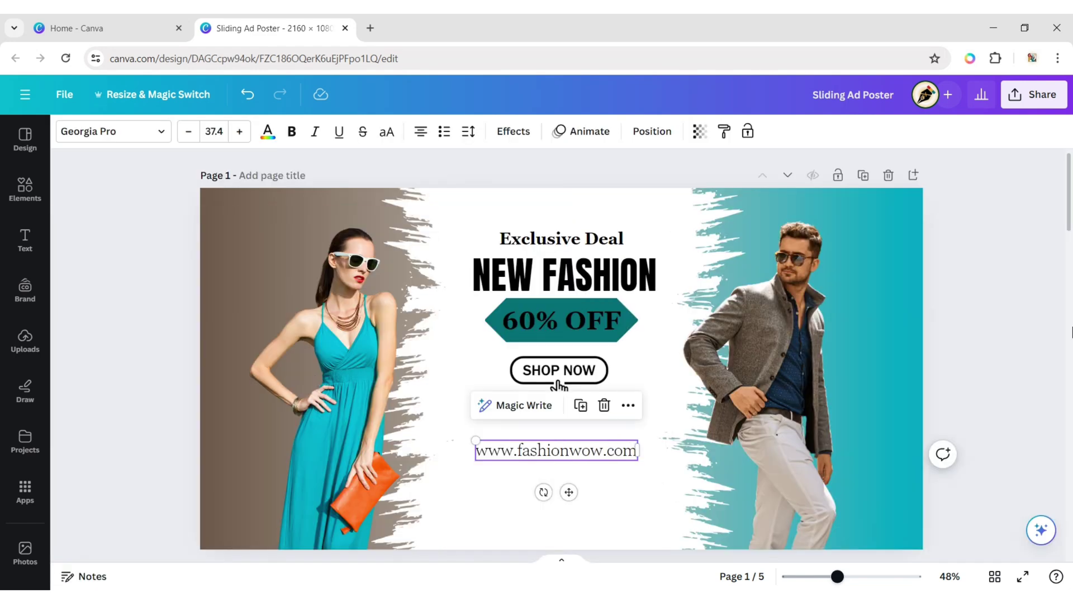
{"action": "left_click", "coordinate": [1019, 327]}
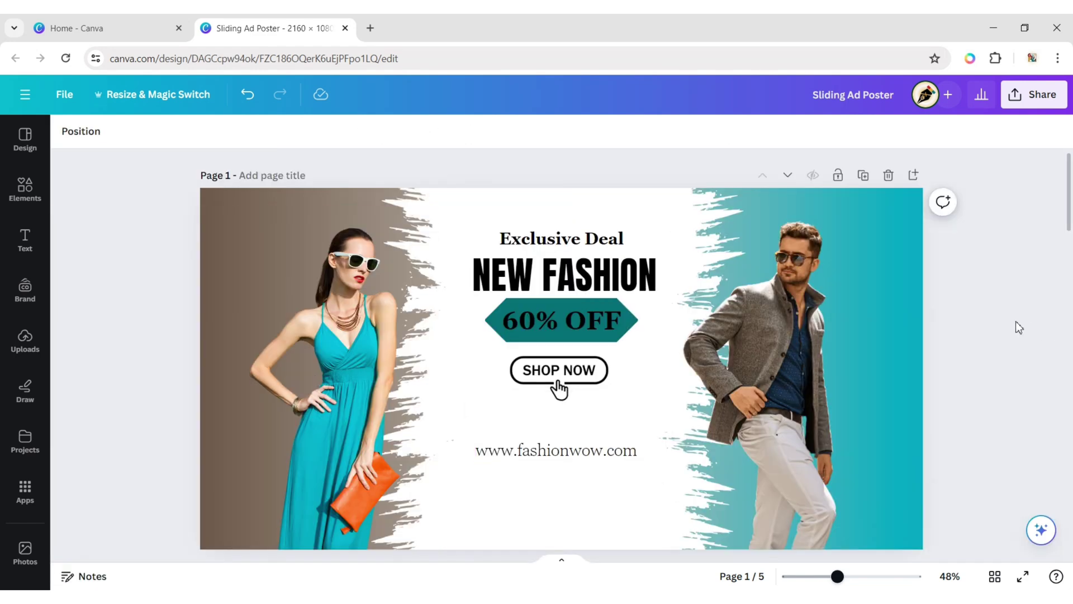
{"action": "left_click", "coordinate": [556, 450]}
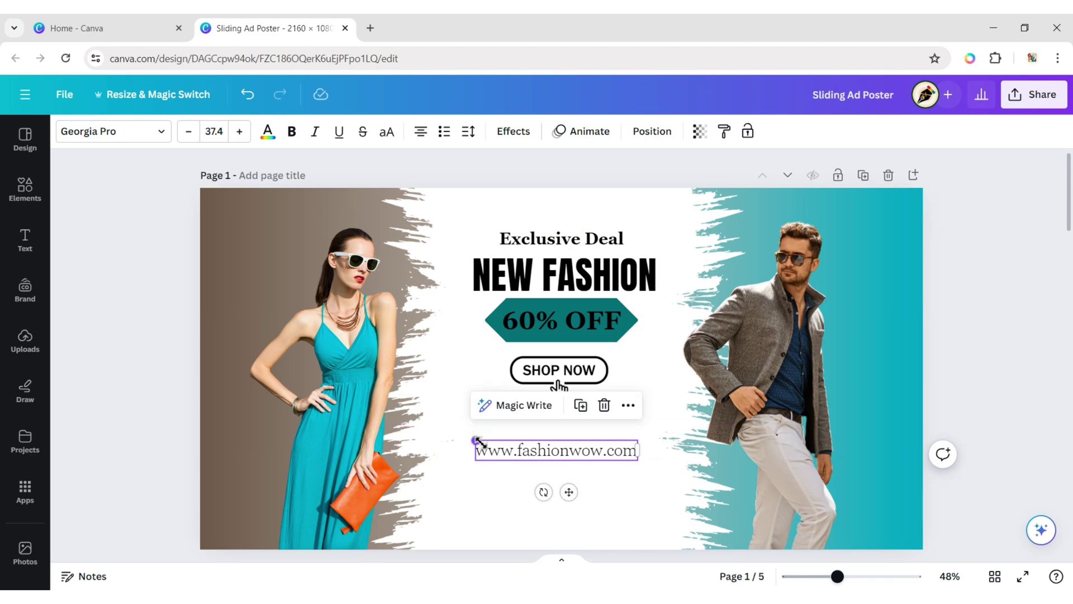
- Enlarge the web address, move it to the bottom, and scale the four headline elements together
{"action": "mouse_move", "coordinate": [478, 442]}
{"action": "left_mouse_down"}
{"action": "mouse_move", "coordinate": [455, 427]}
{"action": "mouse_move", "coordinate": [443, 433]}
{"action": "left_mouse_up"}
{"action": "left_click_drag", "start_coordinate": [554, 454], "coordinate": [583, 551]}
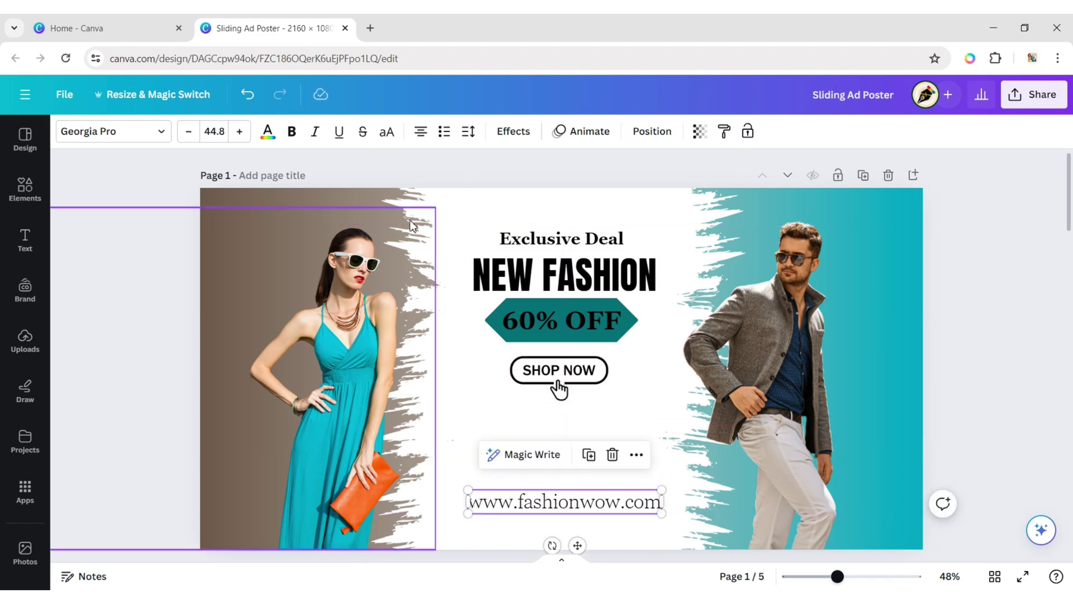
{"action": "left_click_drag", "start_coordinate": [458, 220], "coordinate": [694, 432]}
{"action": "mouse_move", "coordinate": [585, 292]}
{"action": "left_mouse_down"}
{"action": "mouse_move", "coordinate": [567, 312]}
{"action": "mouse_move", "coordinate": [581, 303]}
{"action": "left_mouse_up"}
- Even the spacing: nudge 60% OFF up, enlarge SHOP NOW, and raise the web address
{"action": "left_click", "coordinate": [567, 310]}
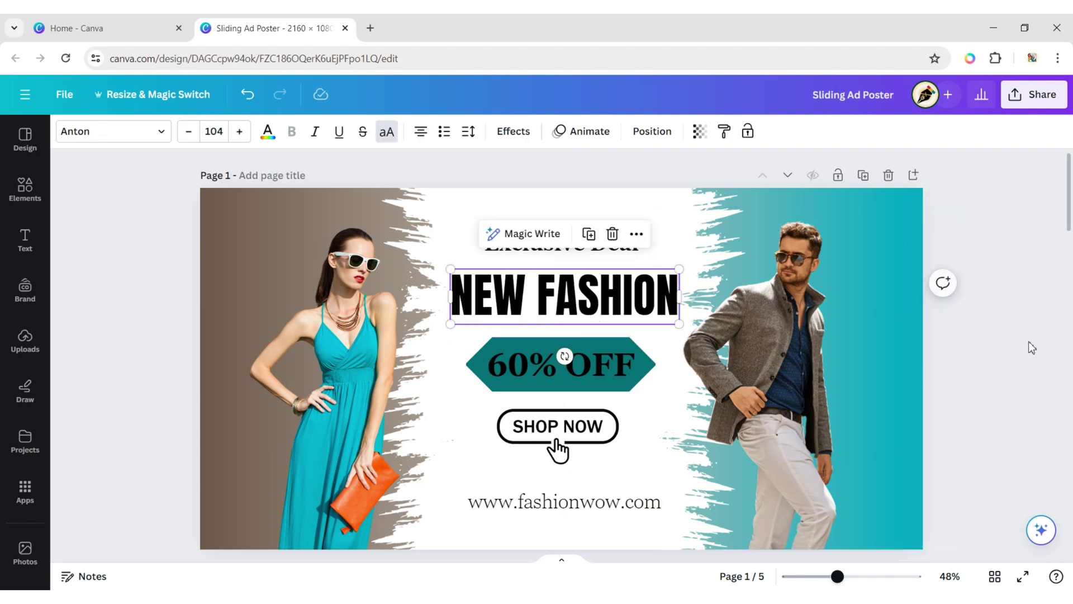
{"action": "left_click", "coordinate": [560, 364]}
{"action": "left_click_drag", "start_coordinate": [560, 364], "coordinate": [560, 356]}
{"action": "left_click", "coordinate": [621, 464]}
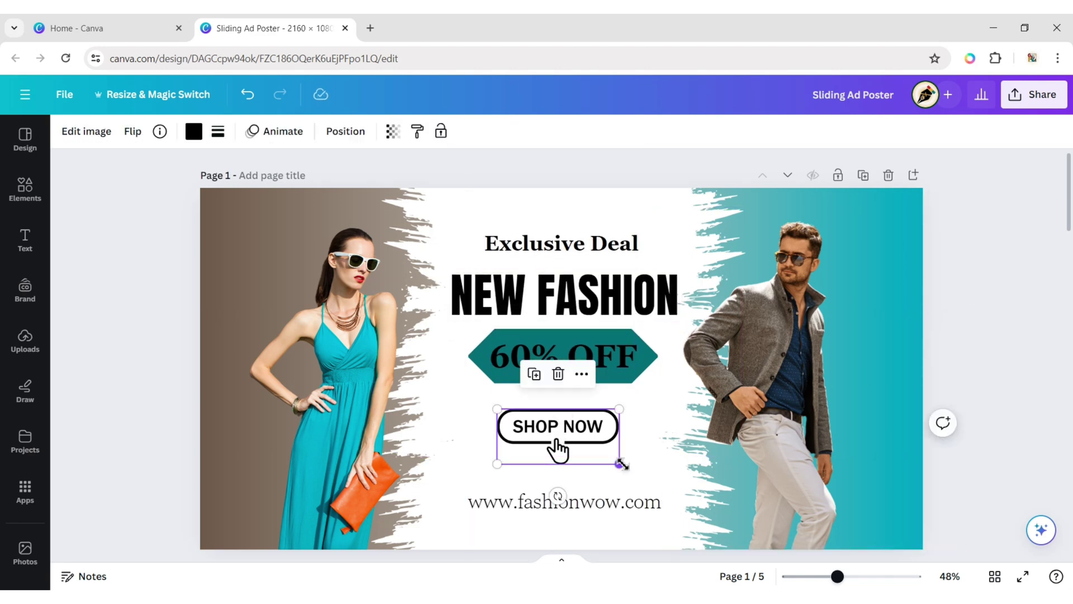
{"action": "left_click_drag", "start_coordinate": [621, 464], "coordinate": [635, 470]}
{"action": "left_click_drag", "start_coordinate": [587, 500], "coordinate": [586, 483]}
{"action": "left_click", "coordinate": [516, 250]}
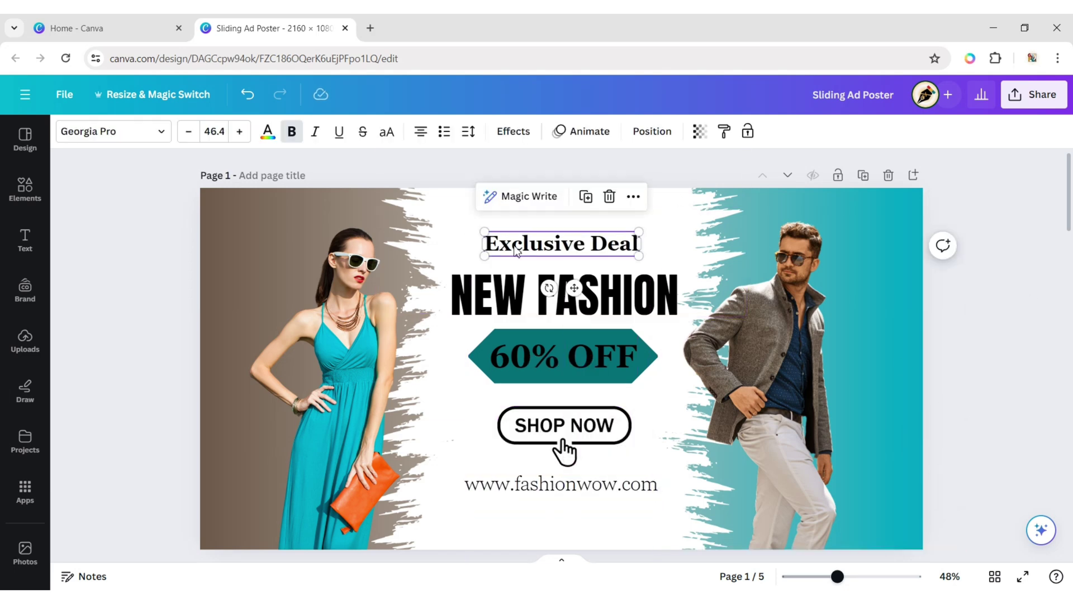
{"action": "left_click", "coordinate": [501, 304], "text": "shift"}
- Centre-align the 60% OFF badge, SHOP NOW button, web address and headings, then group them
{"action": "left_click", "coordinate": [512, 367], "text": "shift"}
{"action": "left_click", "coordinate": [512, 428], "text": "shift"}
{"action": "left_click", "coordinate": [520, 481], "text": "shift"}
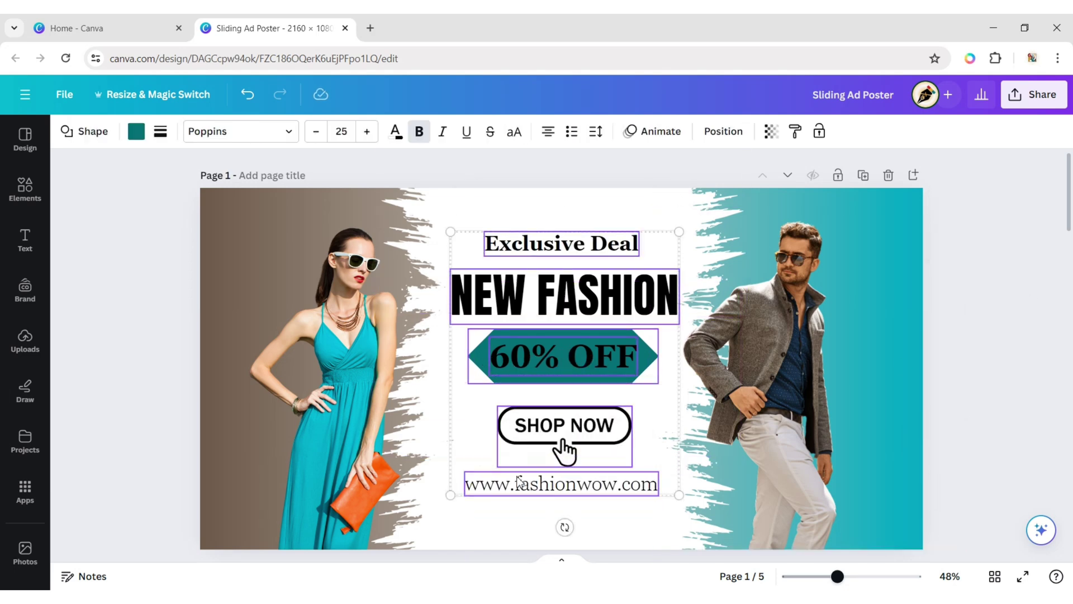
{"action": "left_click", "coordinate": [721, 131]}
{"action": "left_click", "coordinate": [237, 288]}
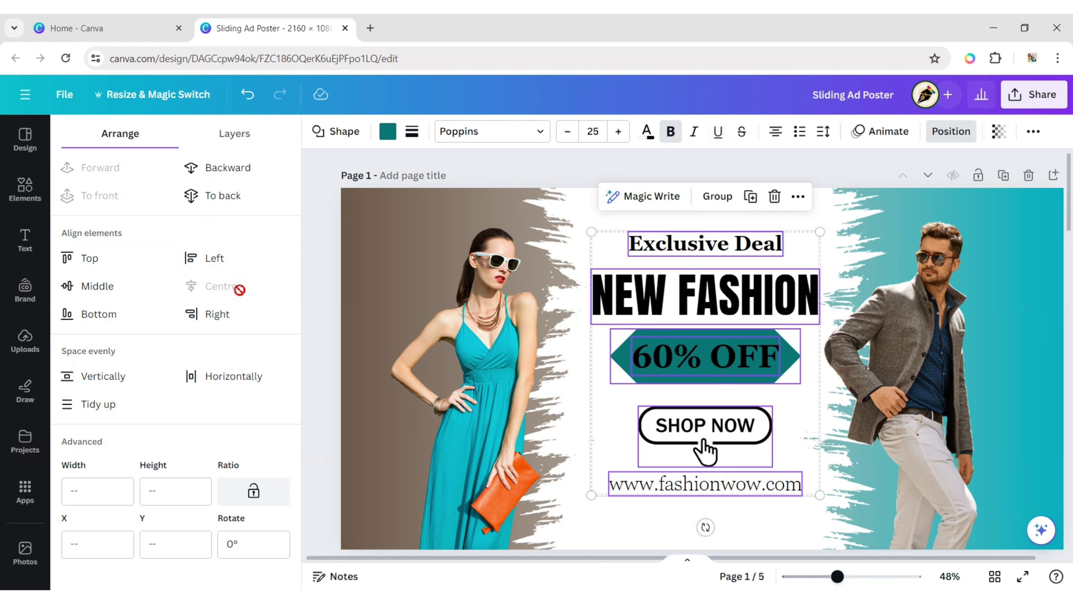
{"action": "left_click", "coordinate": [718, 196]}
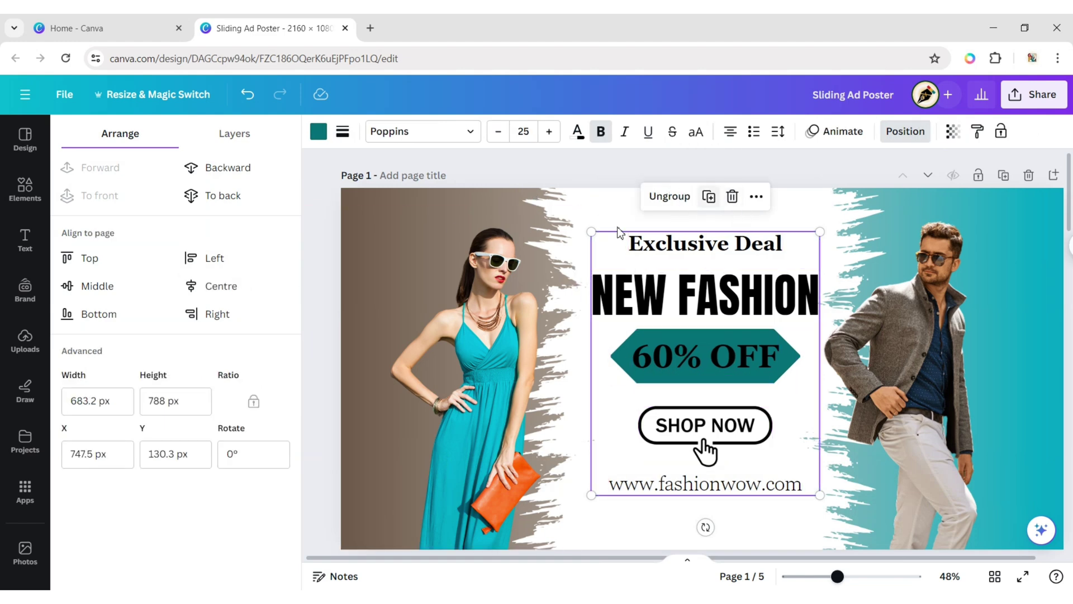
- Centre the group horizontally and vertically on the page, then ungroup it
{"action": "left_click", "coordinate": [222, 287]}
{"action": "left_click", "coordinate": [88, 287]}
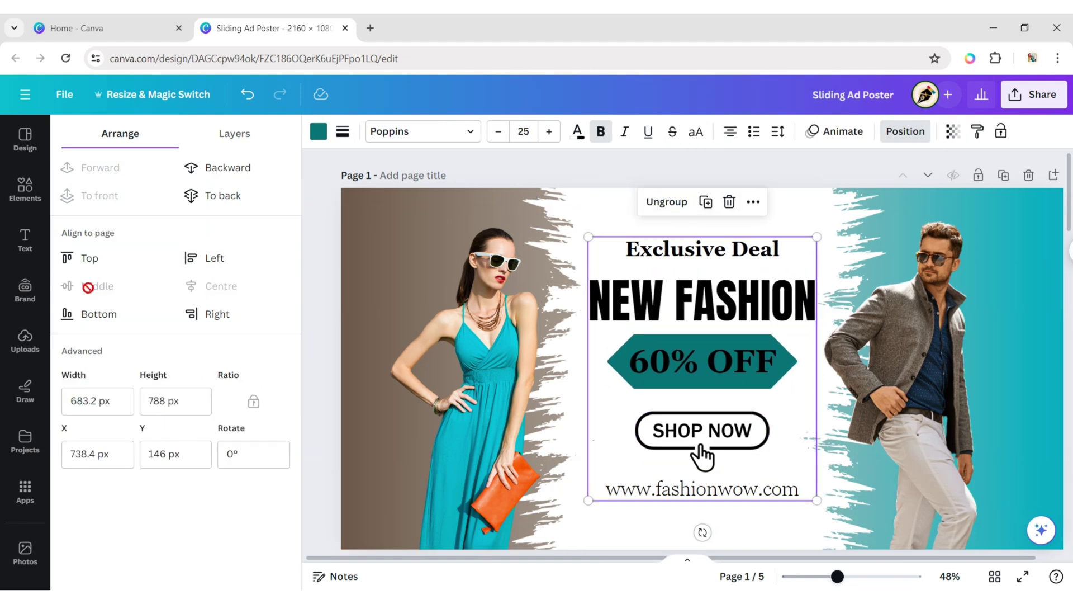
{"action": "left_click", "coordinate": [305, 309]}
{"action": "left_click", "coordinate": [513, 203]}
{"action": "left_click", "coordinate": [985, 344]}
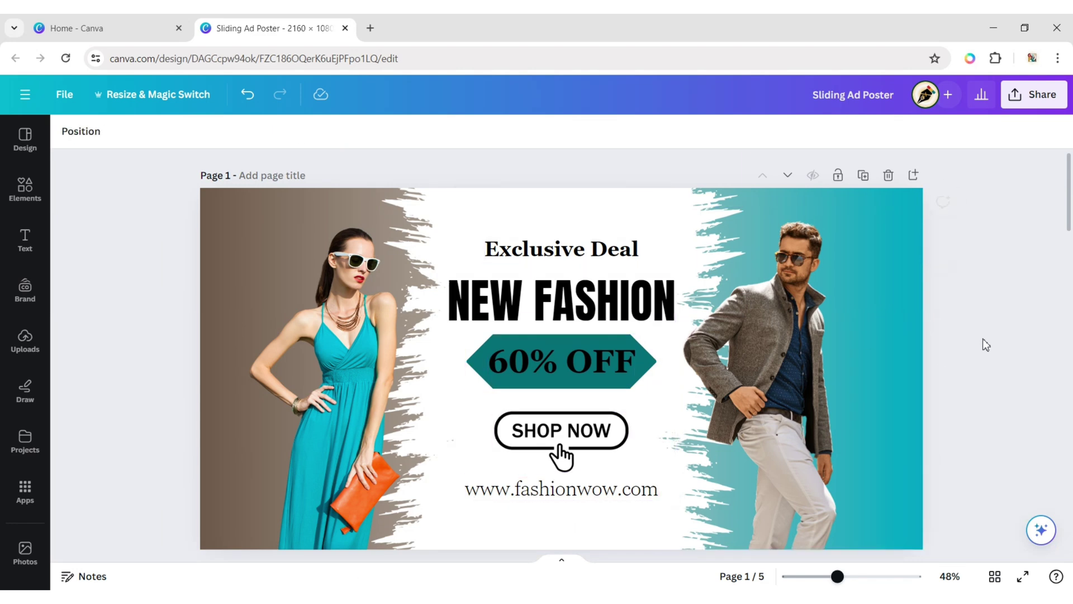
- Colour the Exclusive Deal and NEW FASHION headings brown
{"action": "left_click", "coordinate": [561, 248]}
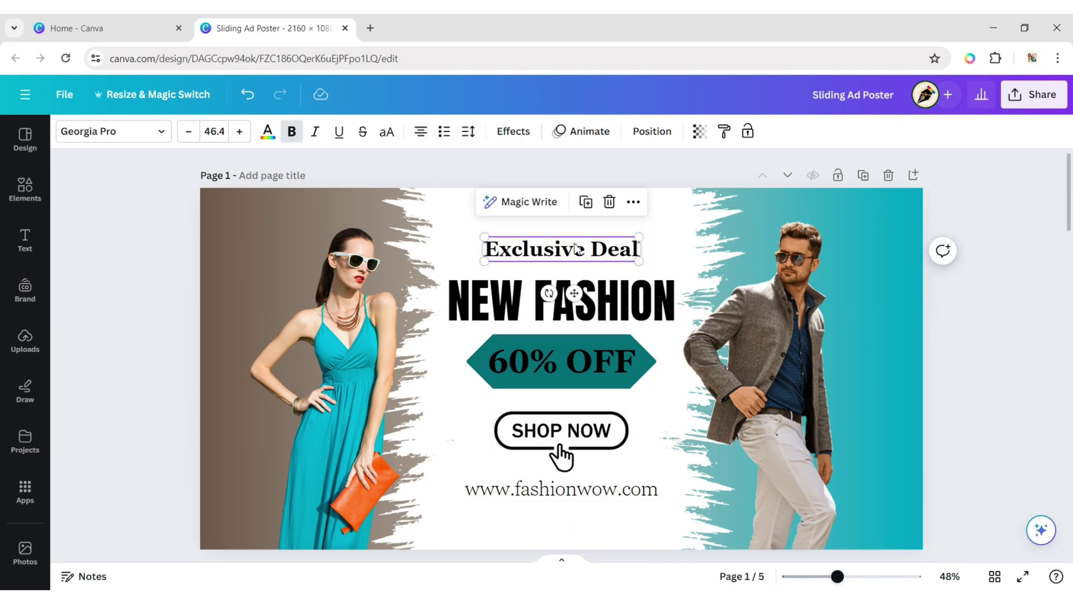
{"action": "left_click", "coordinate": [267, 131]}
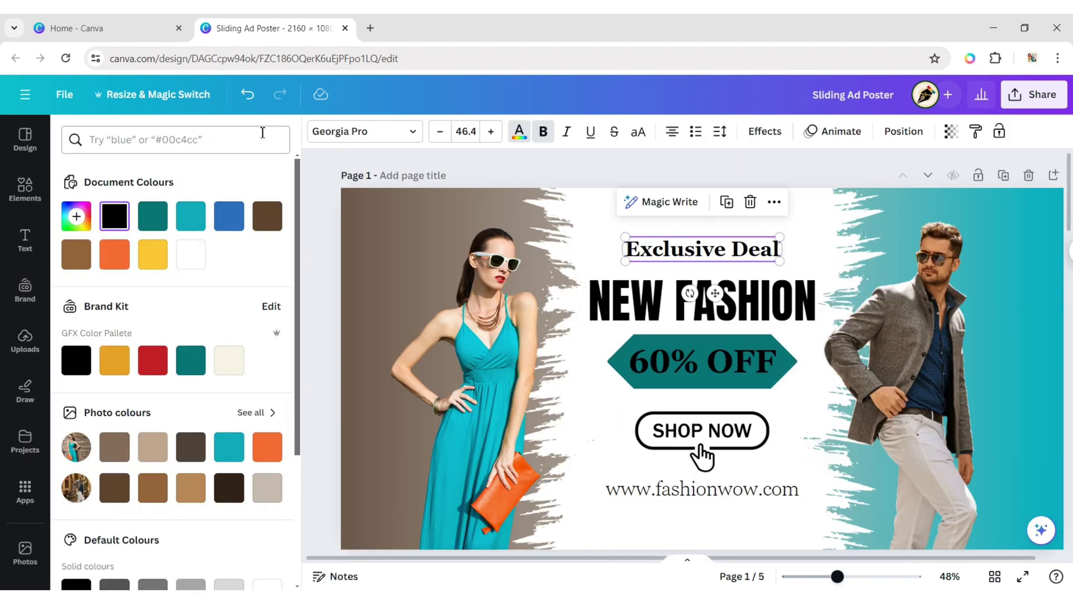
{"action": "left_click", "coordinate": [152, 487]}
{"action": "left_click", "coordinate": [705, 302]}
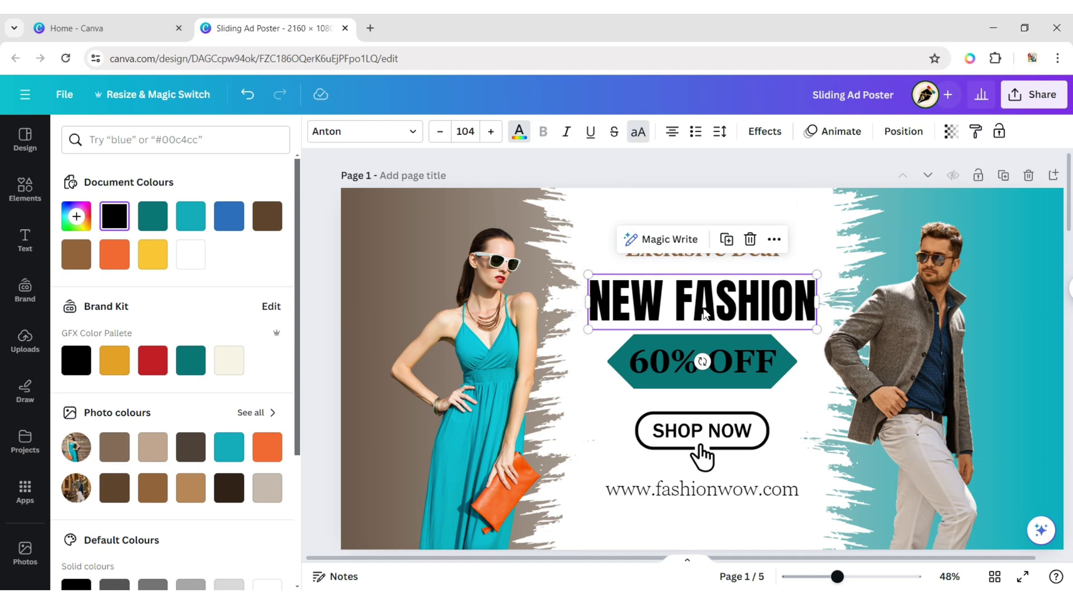
{"action": "left_click", "coordinate": [118, 494]}
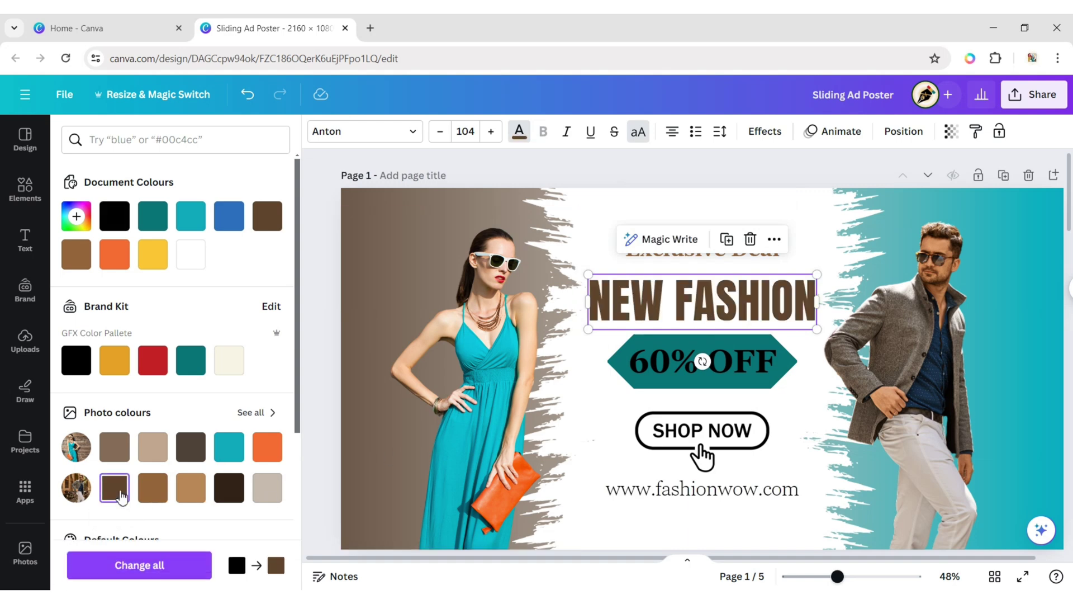
- Make the 60% OFF badge shape orange and its text white
{"action": "left_click", "coordinate": [622, 363]}
{"action": "left_click", "coordinate": [266, 447]}
{"action": "left_click", "coordinate": [697, 368]}
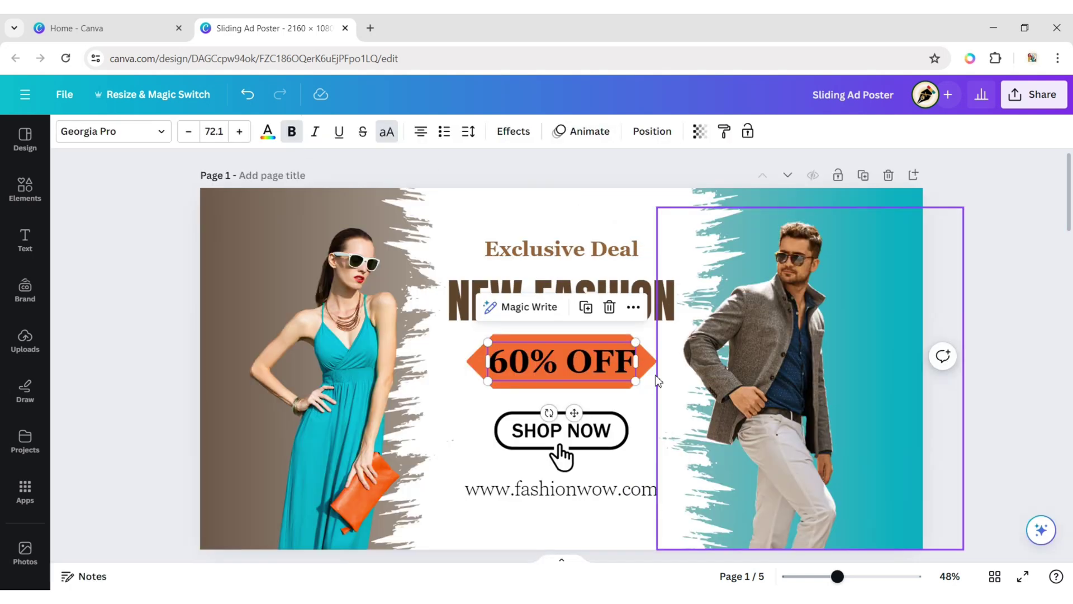
{"action": "left_click", "coordinate": [268, 133]}
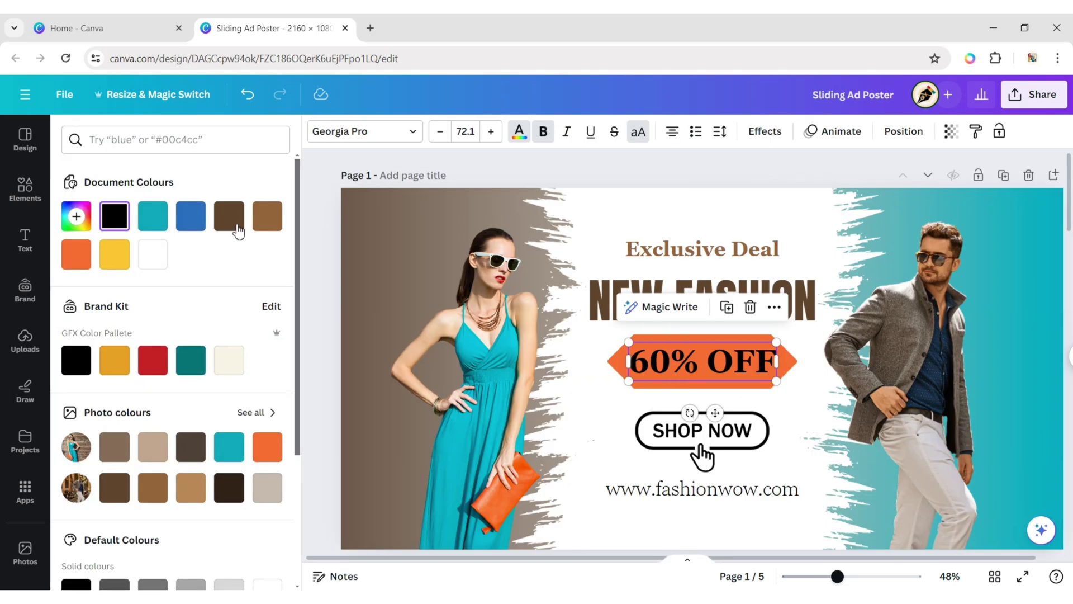
{"action": "left_click", "coordinate": [153, 253]}
{"action": "left_click", "coordinate": [669, 442]}
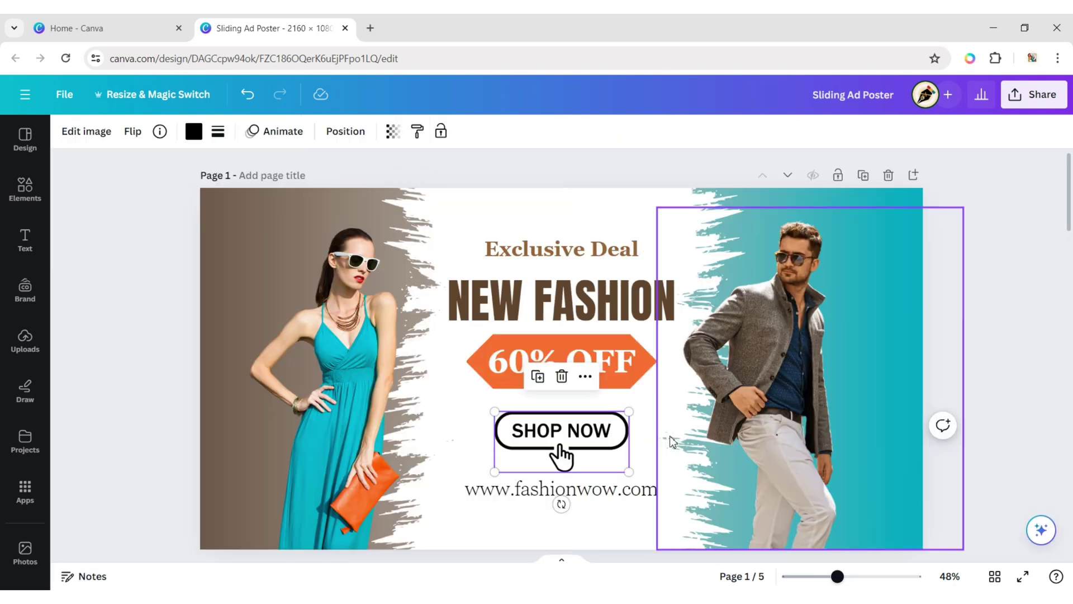
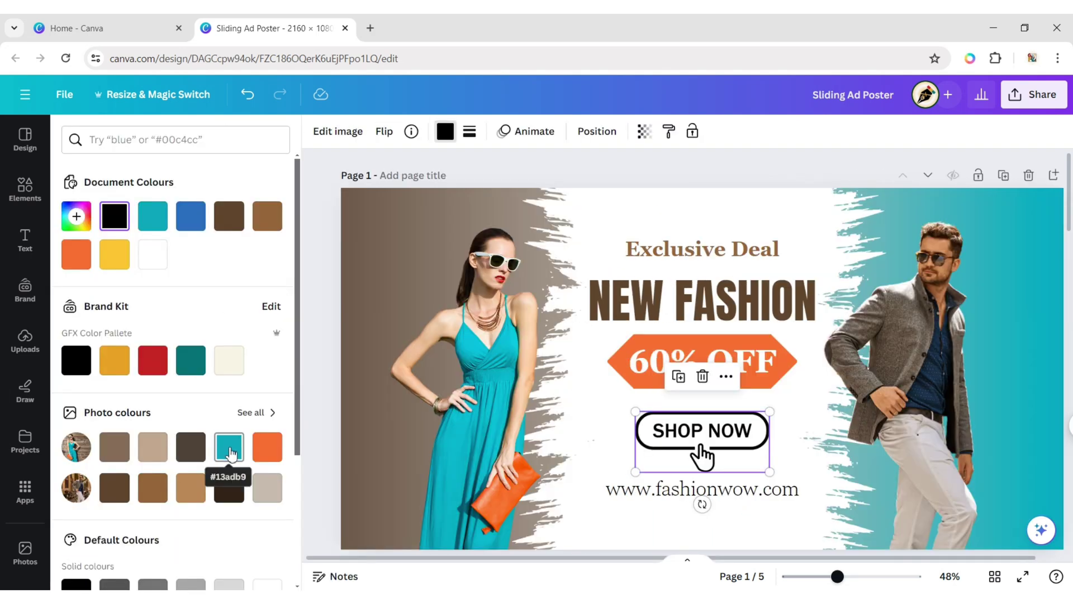
- Colour the SHOP NOW button with the teal photo colour and the website address light brown
{"action": "left_click", "coordinate": [229, 450]}
{"action": "left_click", "coordinate": [637, 494]}
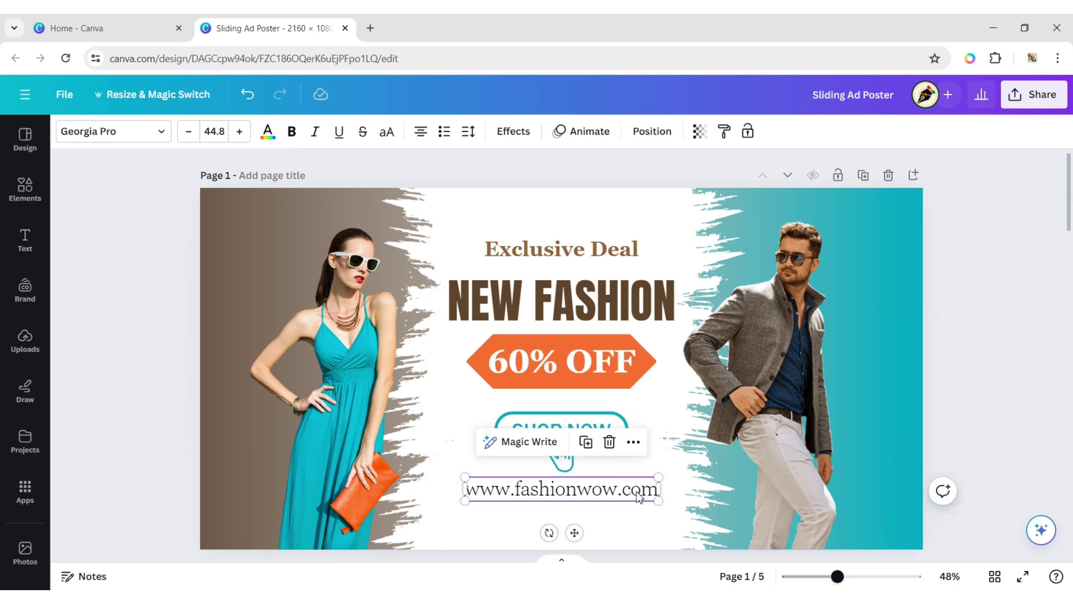
{"action": "left_click", "coordinate": [267, 132]}
{"action": "left_click", "coordinate": [190, 487]}
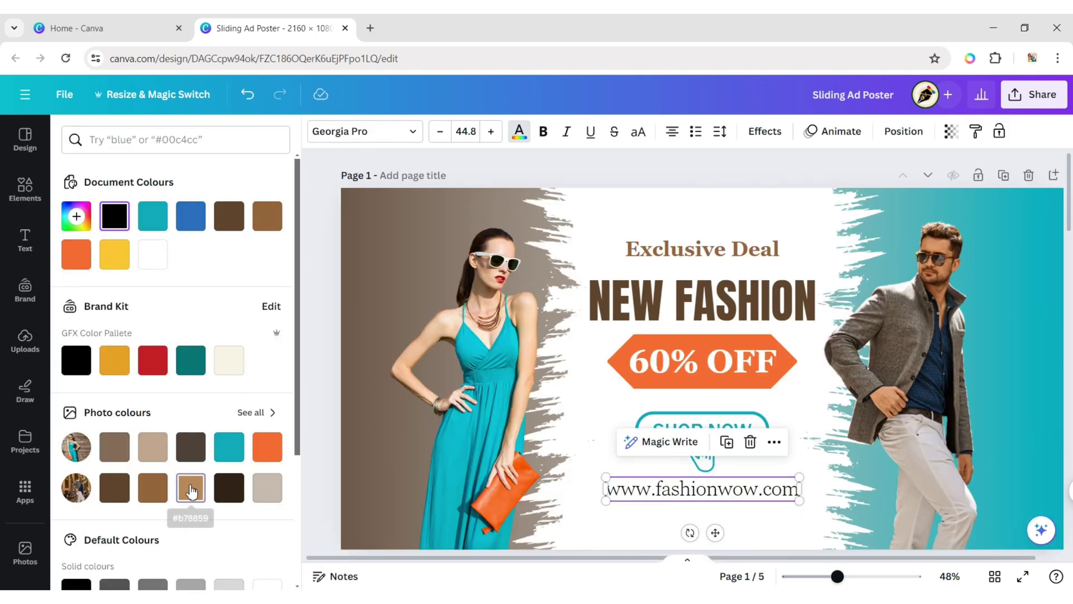
{"action": "left_click", "coordinate": [326, 365]}
{"action": "left_click", "coordinate": [1020, 273]}
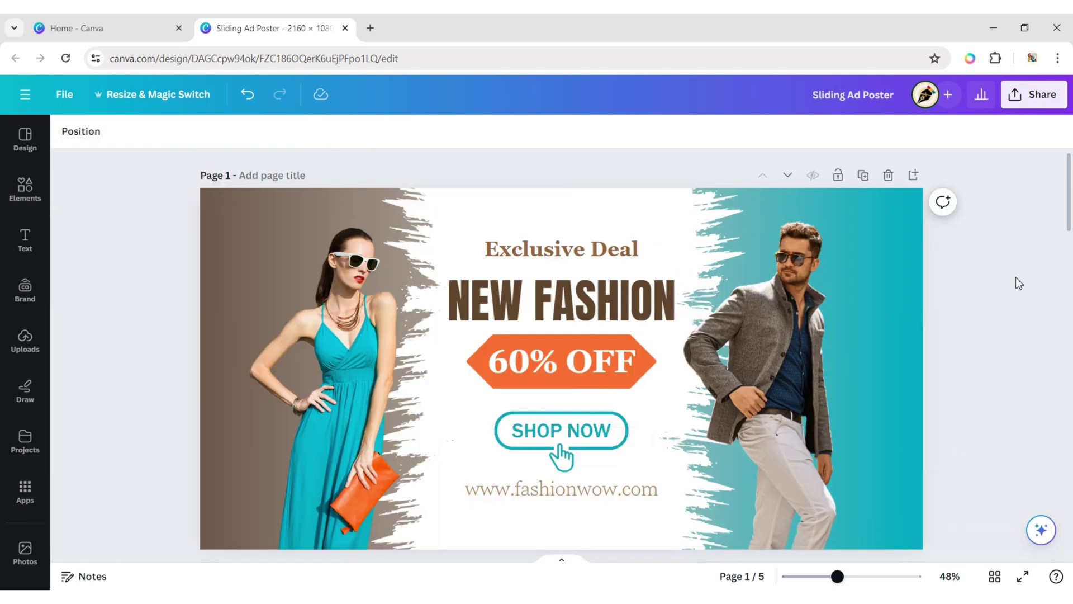
- Export the current page of Sliding Ad Poster as a PNG download
{"action": "left_click", "coordinate": [1034, 94]}
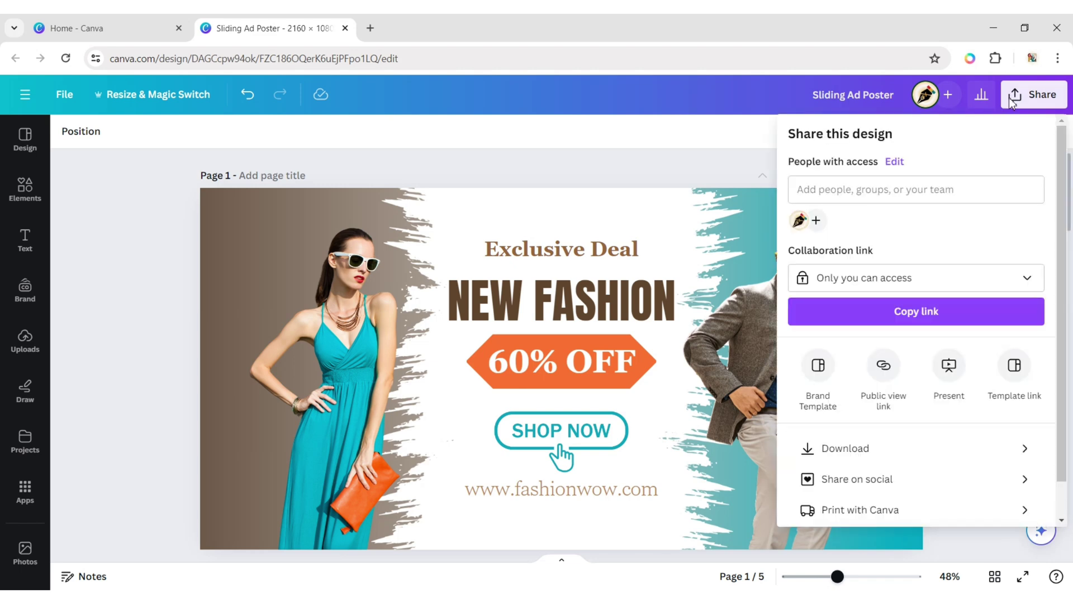
{"action": "left_click", "coordinate": [1011, 449]}
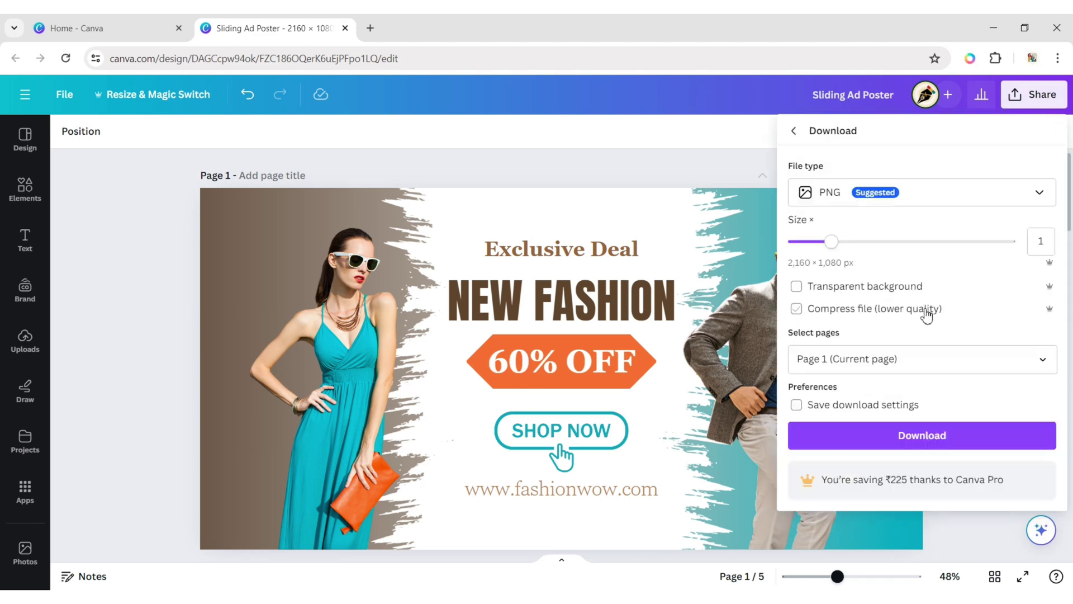
{"action": "left_click", "coordinate": [927, 434]}
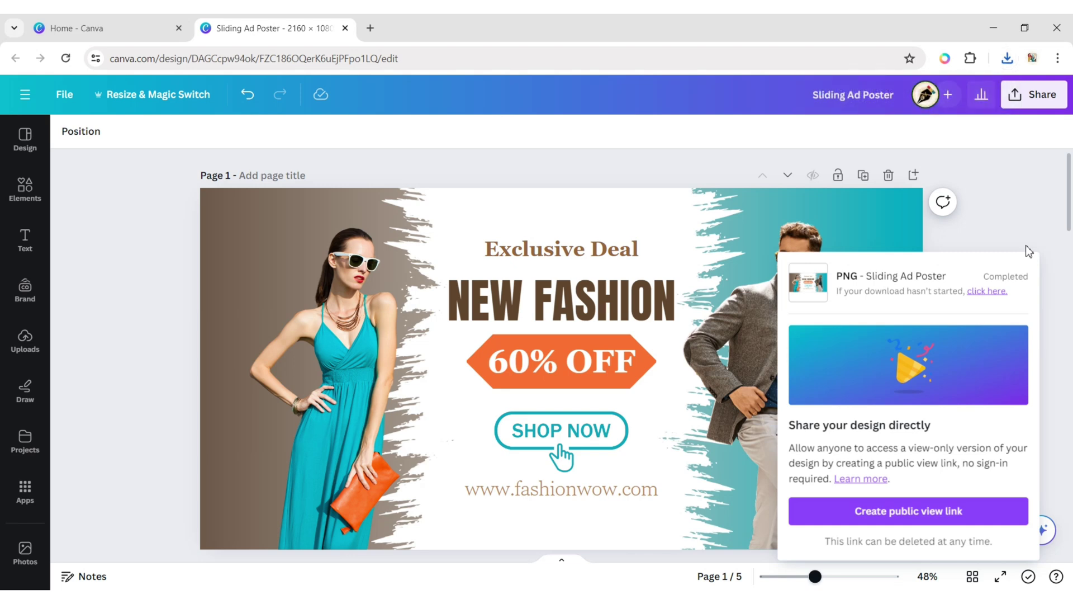
{"action": "left_click", "coordinate": [995, 212]}
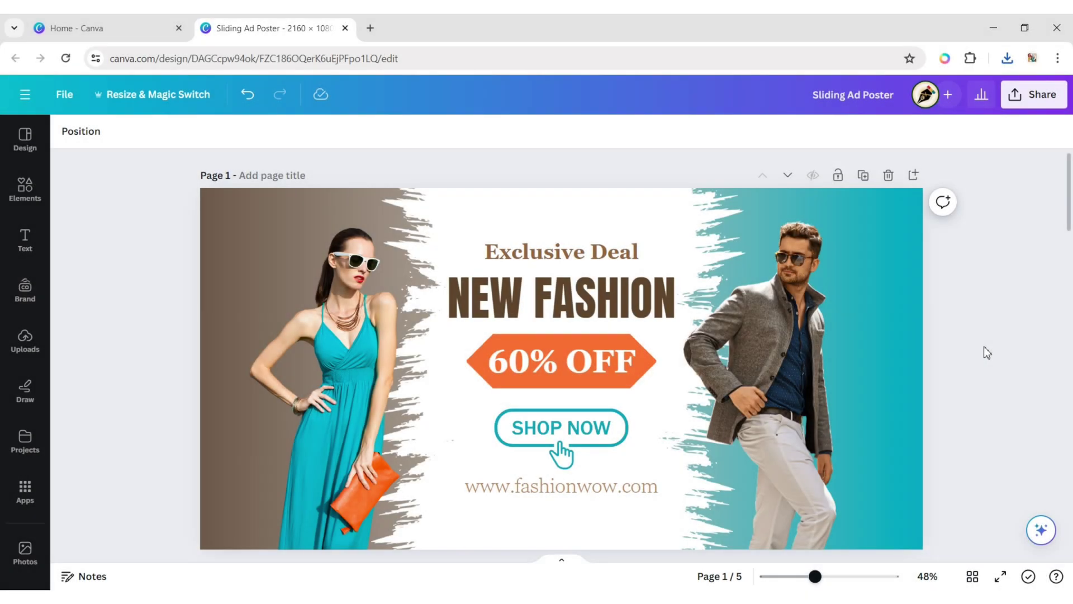
- Create a blank 1080 × 1080 px custom-size design from the Canva home page
{"action": "left_click", "coordinate": [78, 30]}
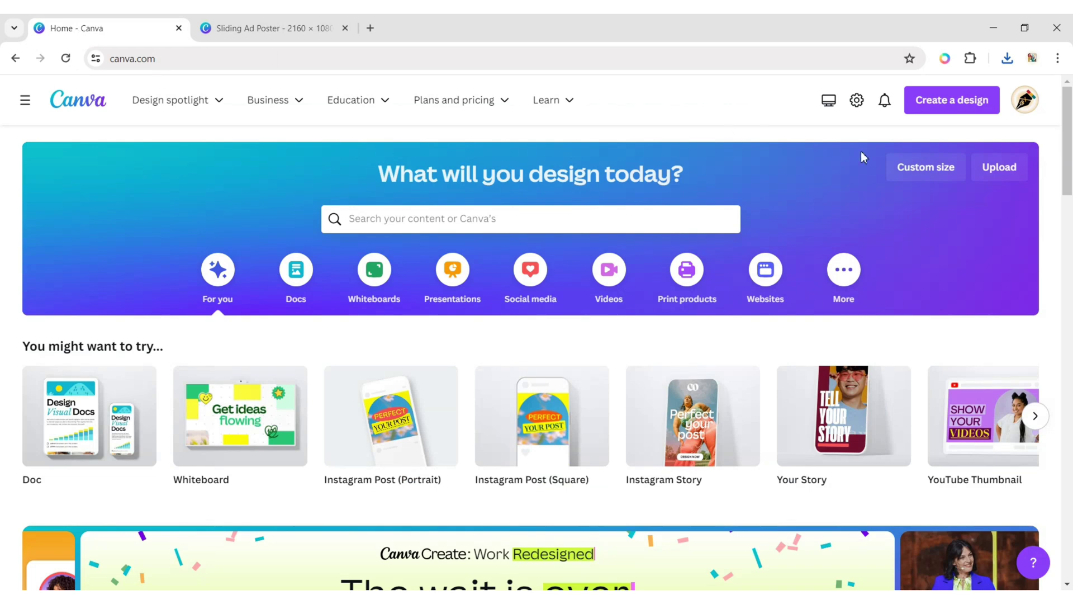
{"action": "left_click", "coordinate": [911, 168]}
{"action": "left_click", "coordinate": [752, 237]}
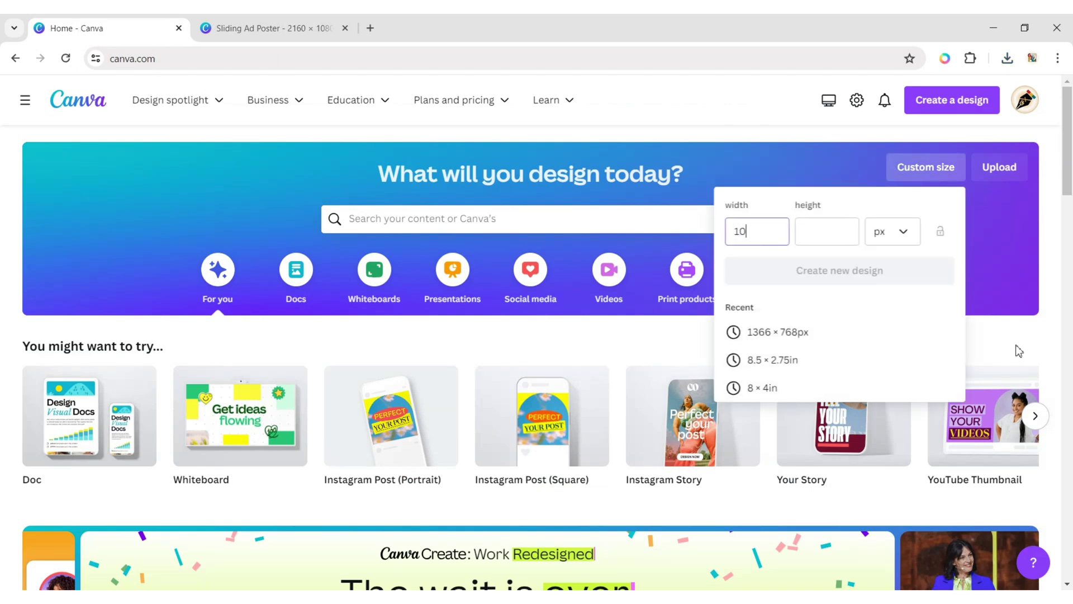
{"action": "type", "text": "1080"}
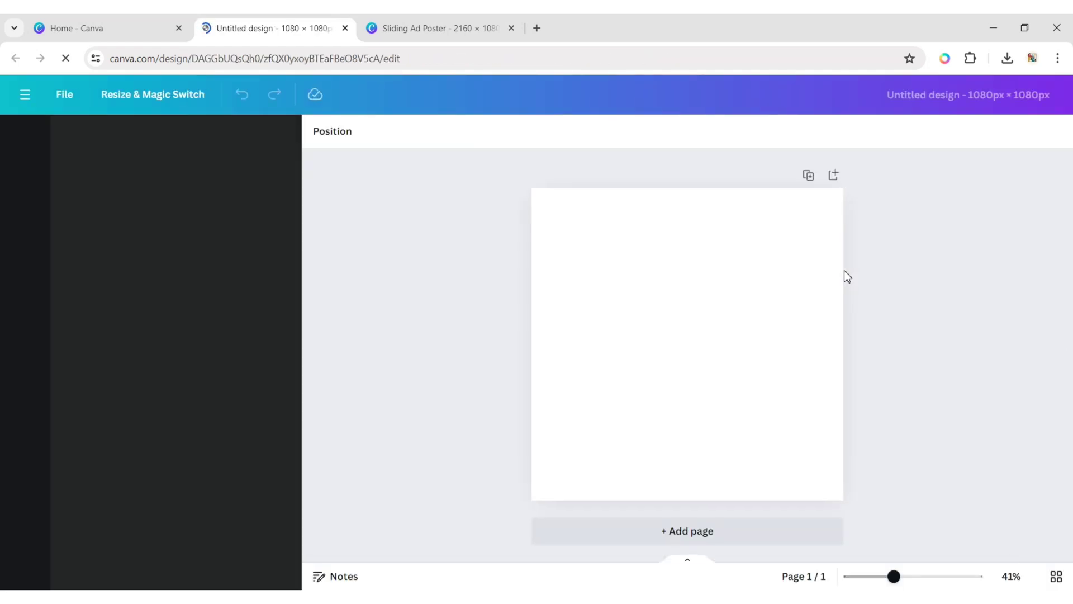
{"action": "left_click", "coordinate": [309, 372]}
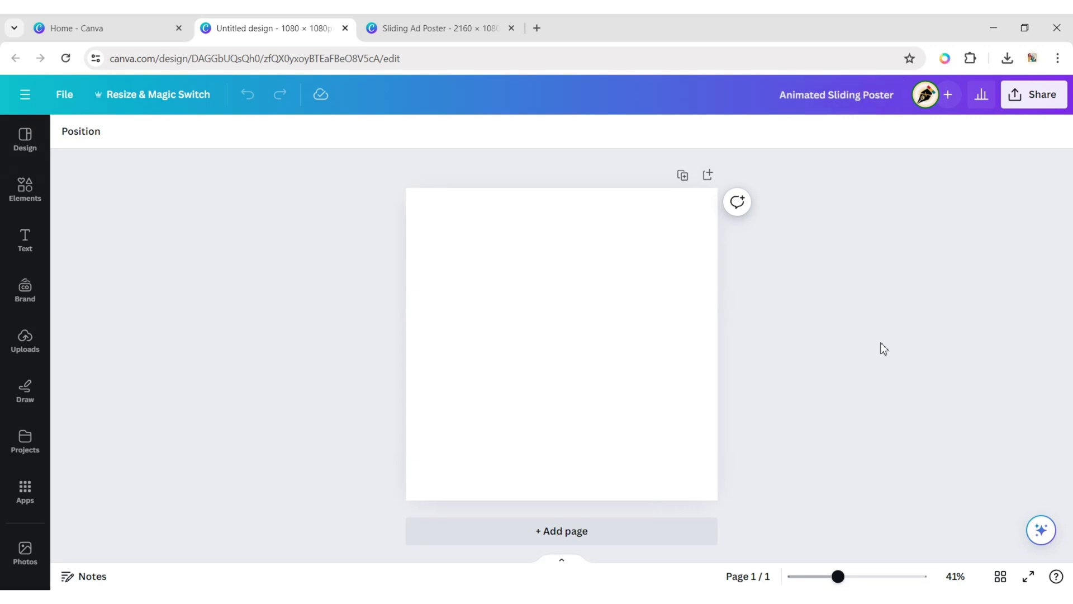
- Upload the downloaded New Fashion poster PNG into Canva from the browser's download history
{"action": "left_click", "coordinate": [1008, 57]}
{"action": "left_click_drag", "start_coordinate": [887, 118], "coordinate": [342, 369]}
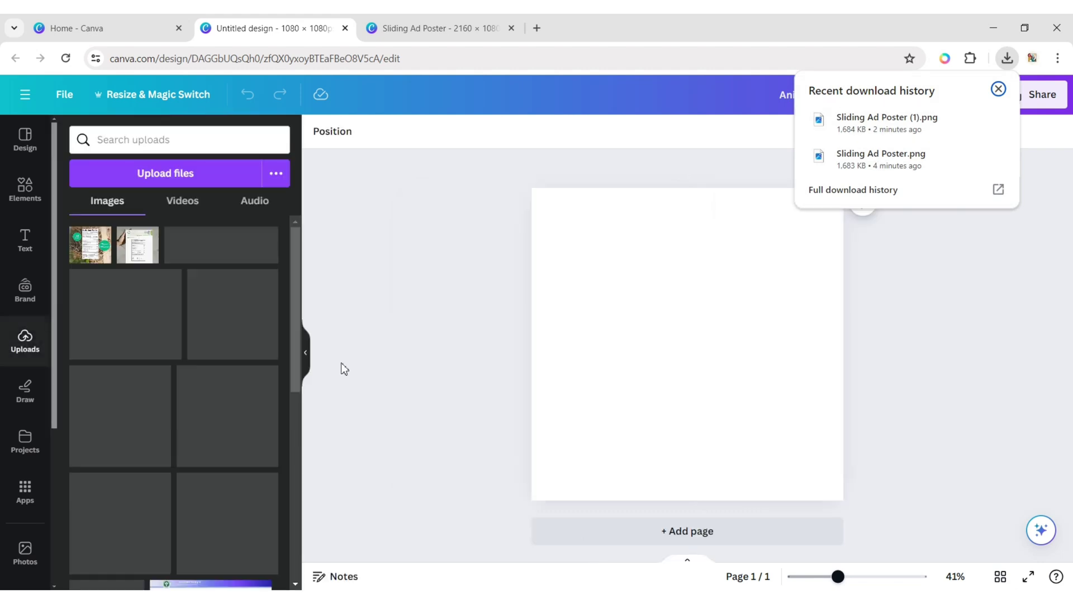
{"action": "left_click", "coordinate": [925, 336]}
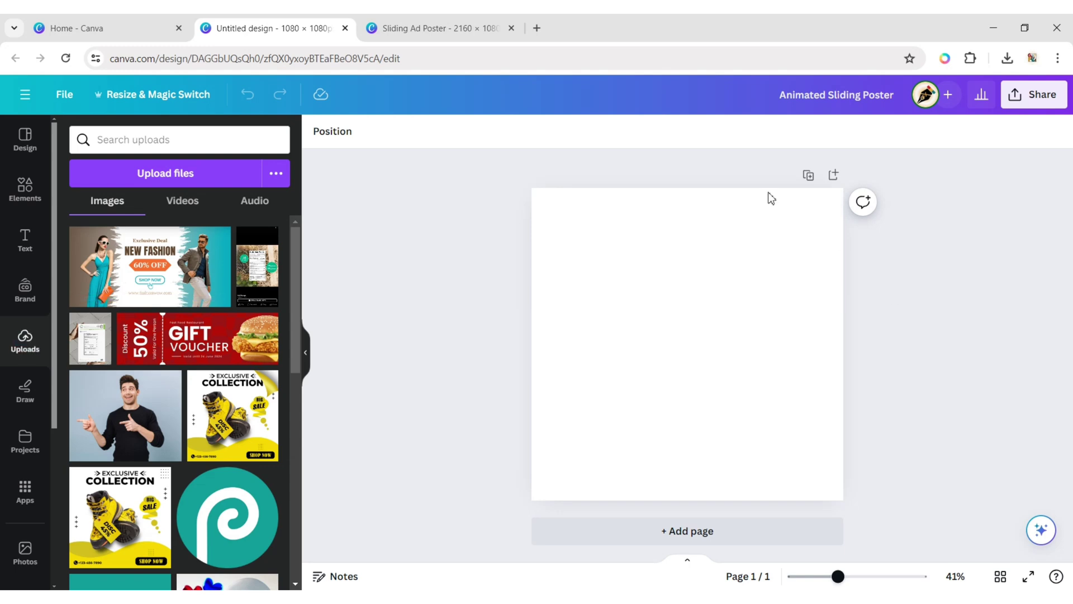
- Place the poster at the page's top-left corner, enlarged to fill the page height
{"action": "left_click", "coordinate": [142, 275]}
{"action": "left_click", "coordinate": [305, 354]}
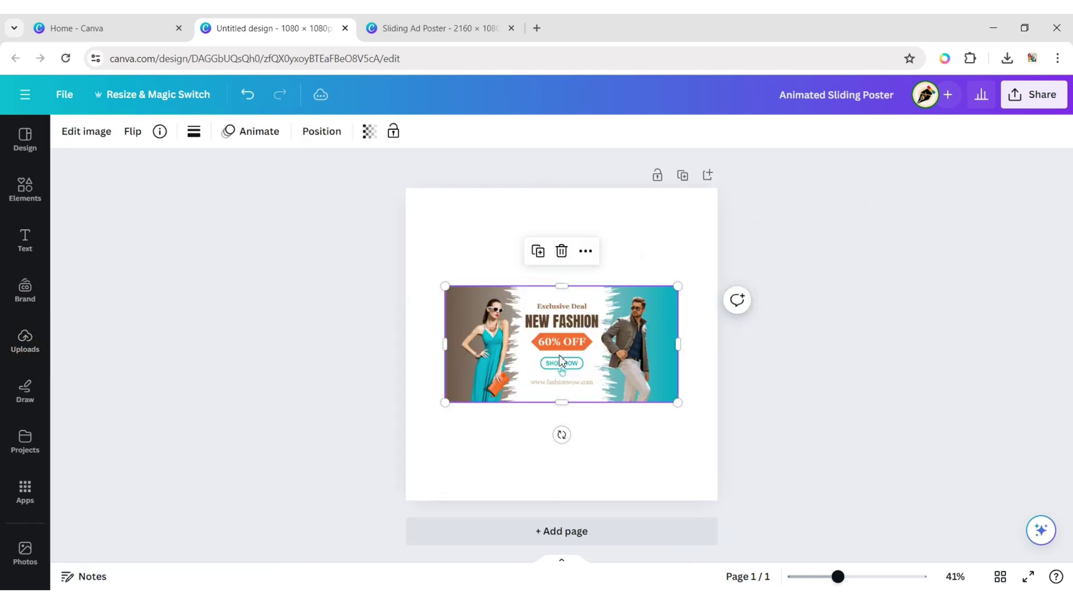
{"action": "left_click_drag", "start_coordinate": [560, 360], "coordinate": [521, 261]}
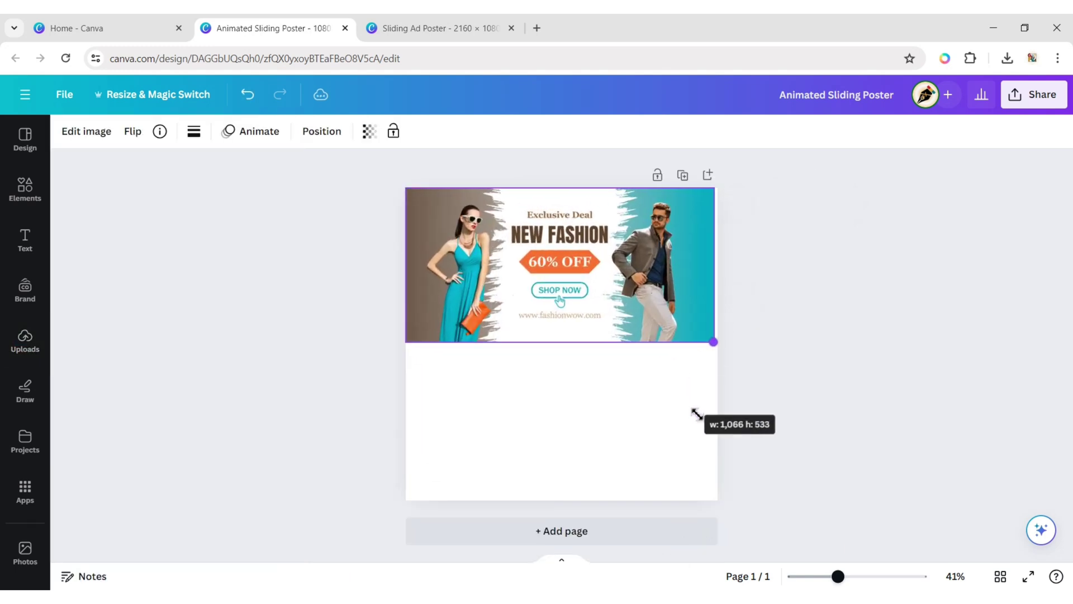
{"action": "left_click_drag", "start_coordinate": [640, 304], "coordinate": [1031, 500]}
{"action": "left_click", "coordinate": [317, 323]}
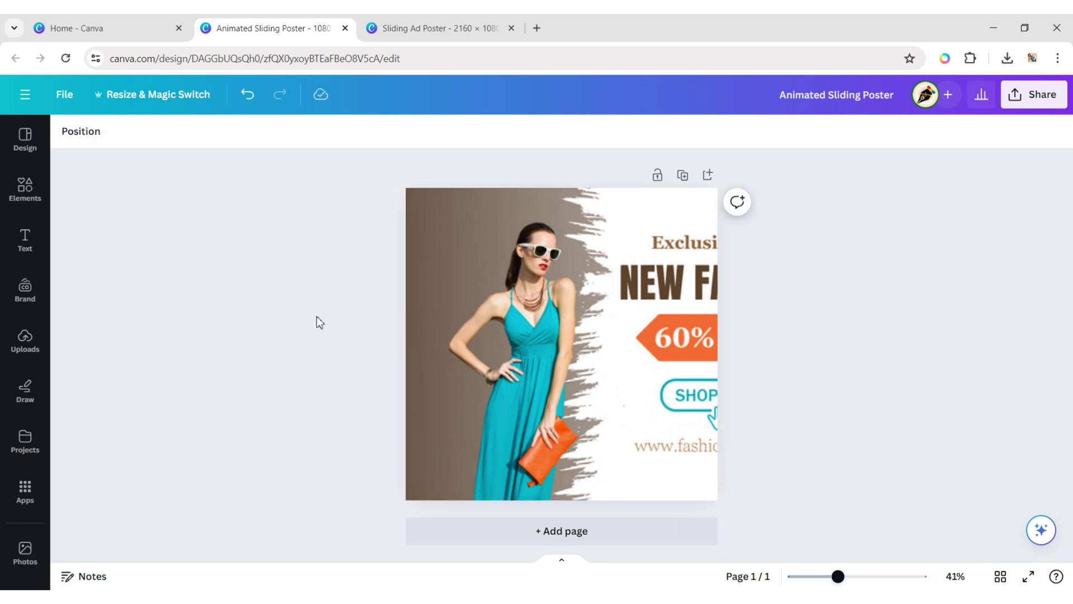
- Duplicate page 1 and slide the poster left on page 2 to reveal the offer text
{"action": "left_click", "coordinate": [560, 560]}
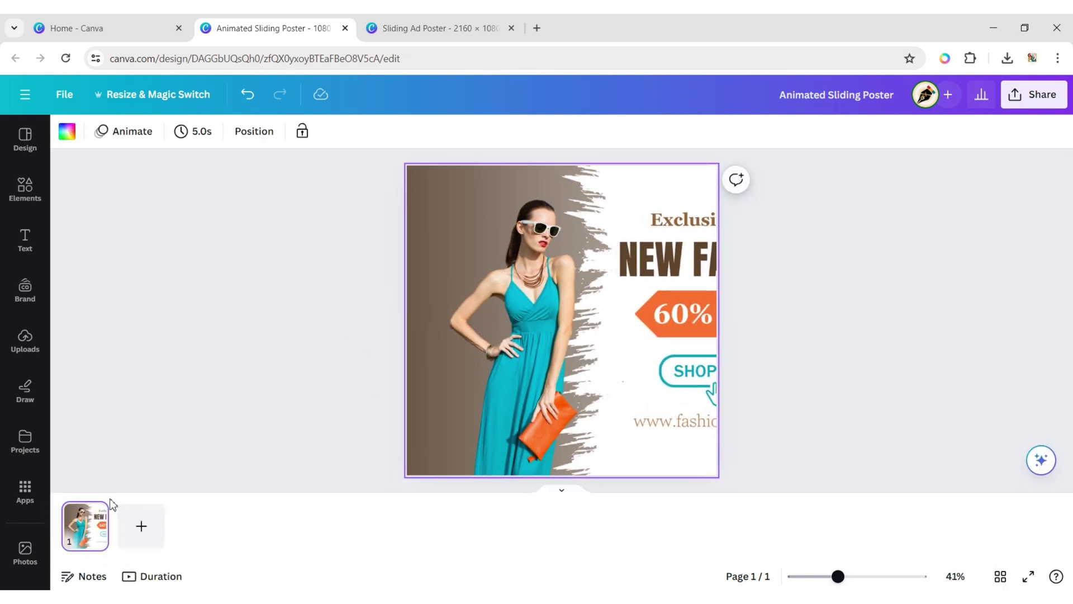
{"action": "left_click", "coordinate": [97, 513]}
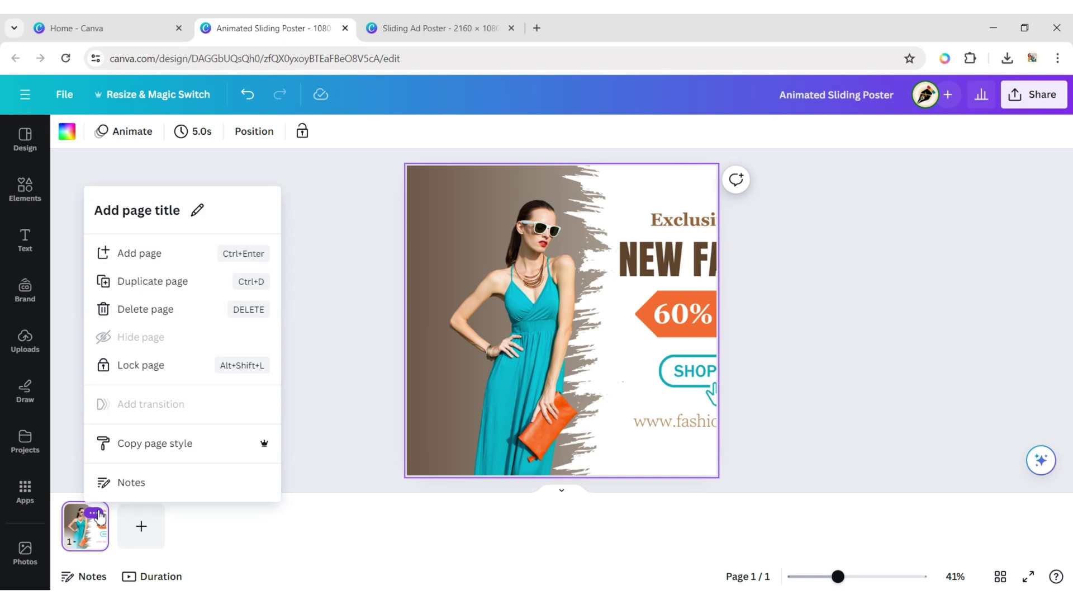
{"action": "left_click", "coordinate": [174, 283]}
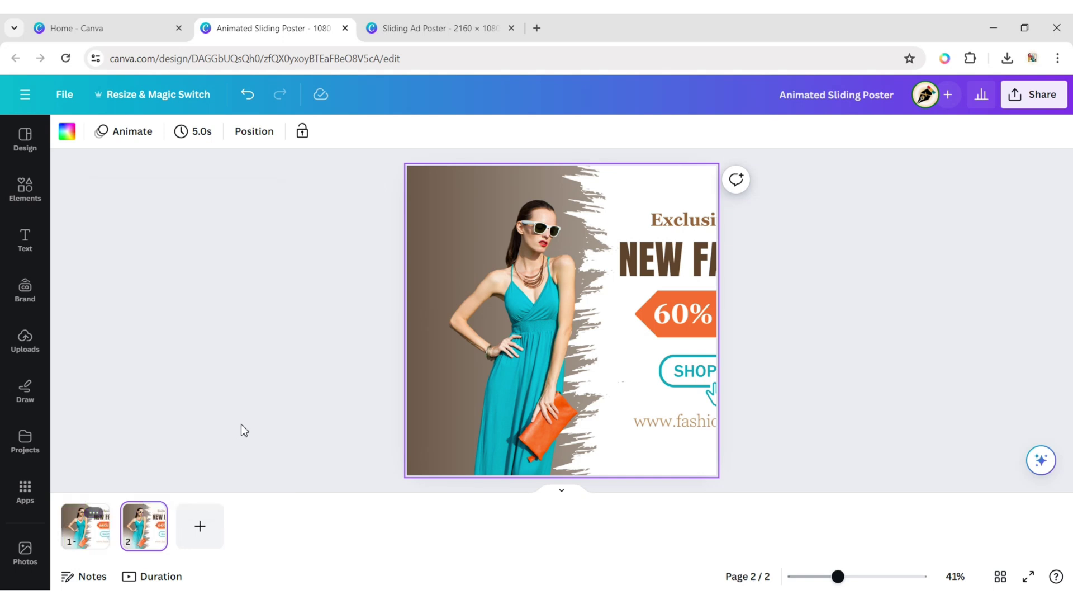
{"action": "left_click", "coordinate": [562, 322]}
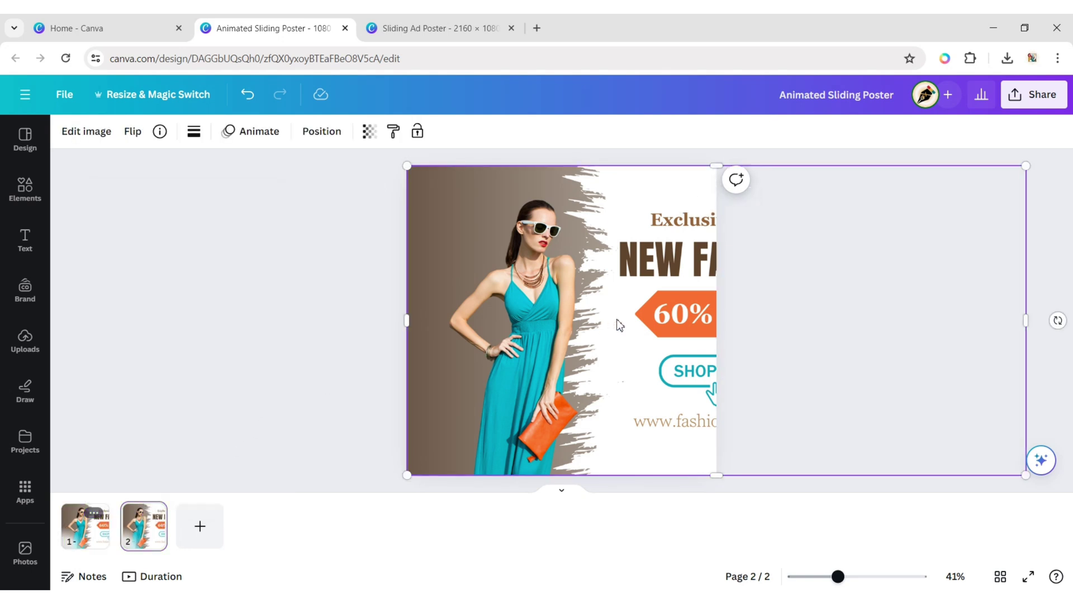
{"action": "left_click_drag", "start_coordinate": [616, 325], "coordinate": [464, 301]}
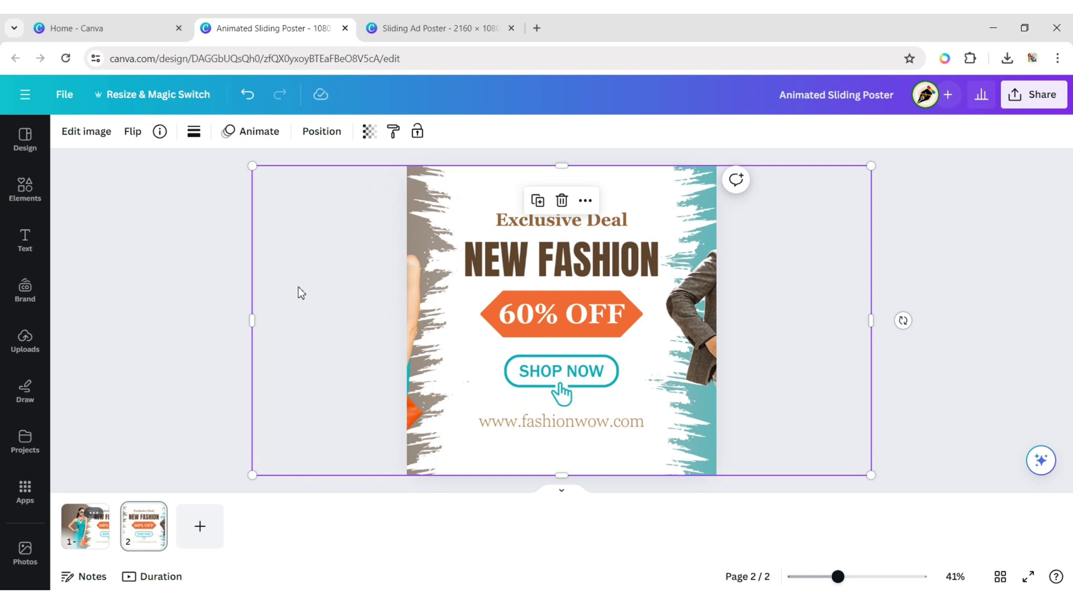
{"action": "left_click", "coordinate": [191, 302]}
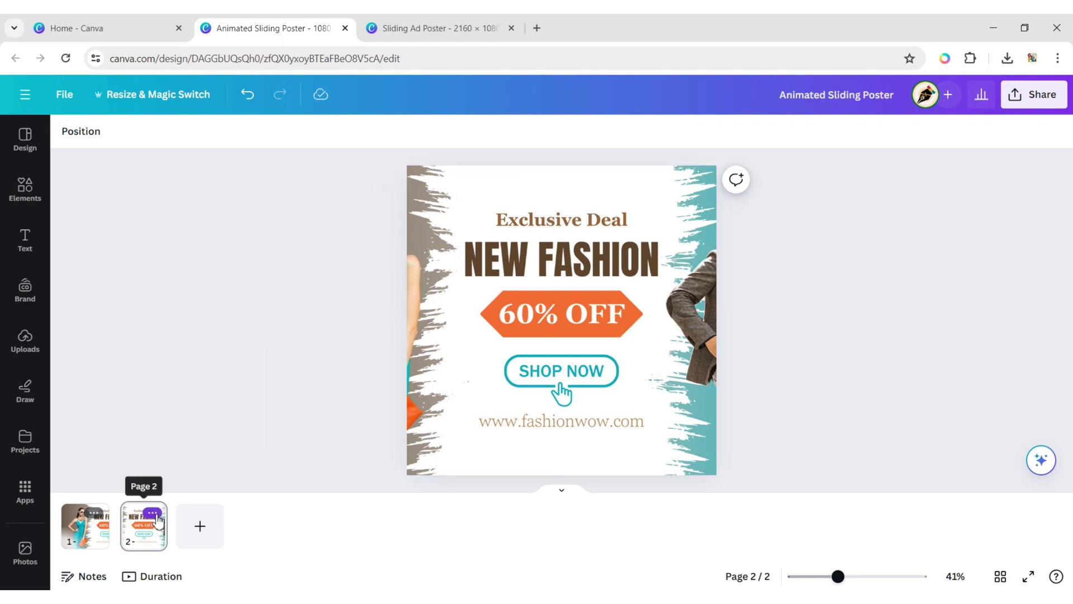
- Duplicate page 2 and slide the poster left on page 3 to show the man
{"action": "left_click", "coordinate": [156, 515]}
{"action": "left_click", "coordinate": [251, 285]}
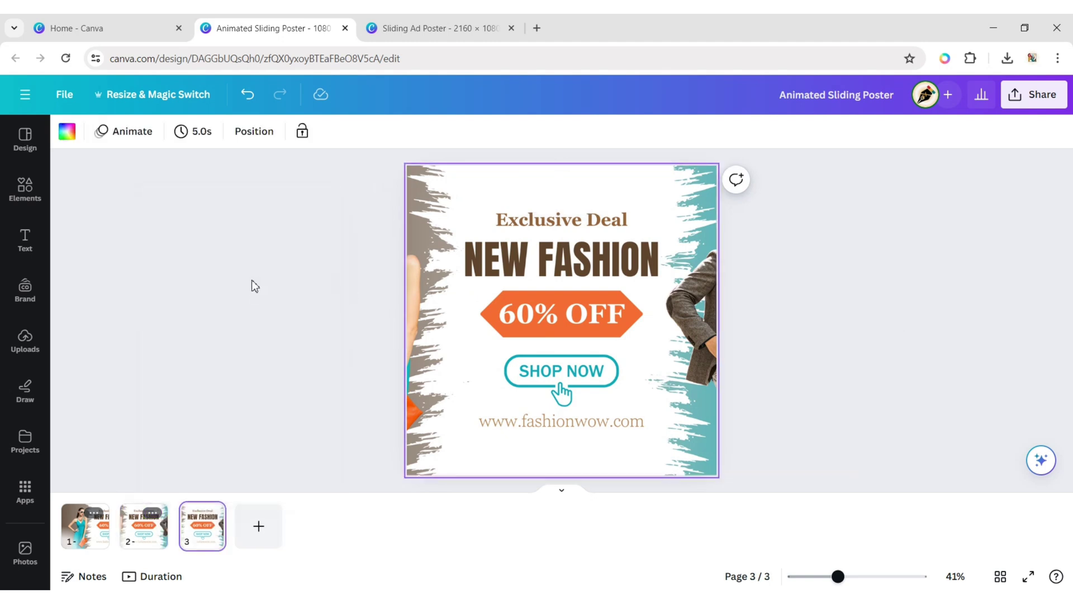
{"action": "left_click", "coordinate": [512, 313]}
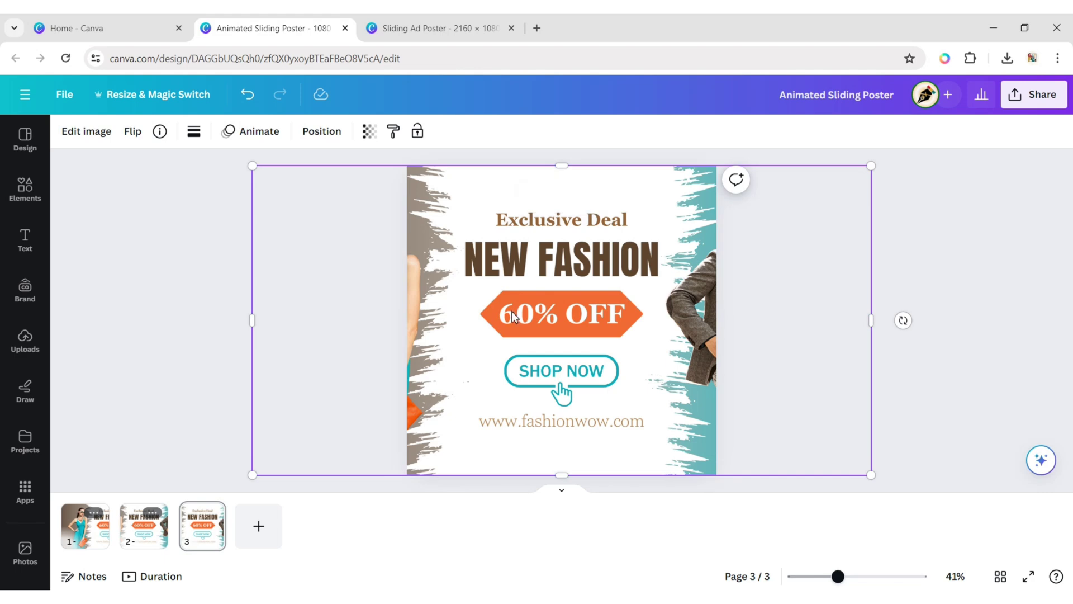
{"action": "left_click_drag", "start_coordinate": [512, 312], "coordinate": [358, 285]}
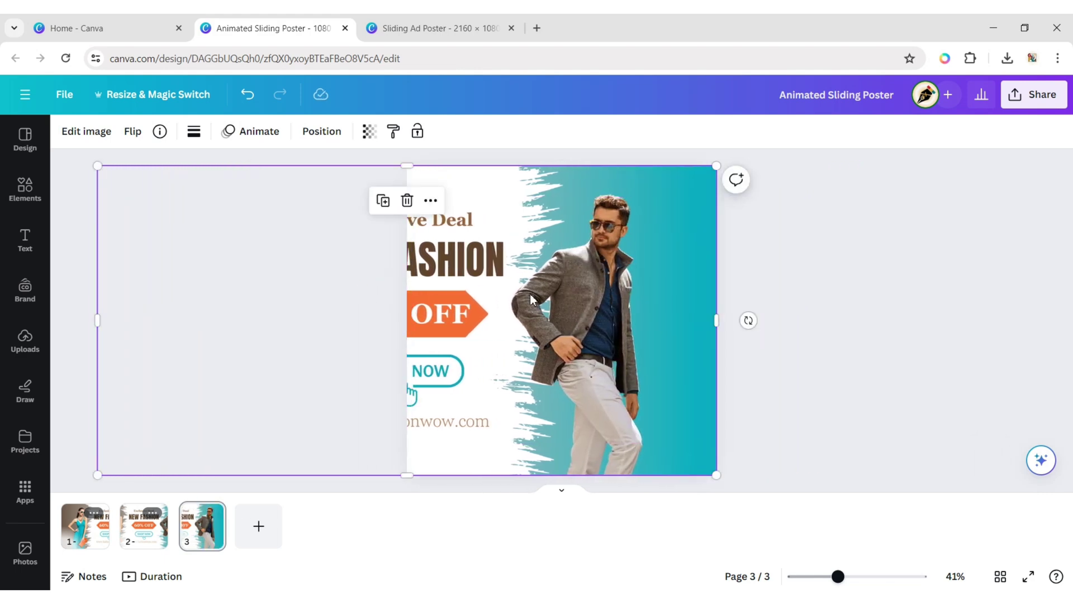
{"action": "left_click", "coordinate": [850, 260]}
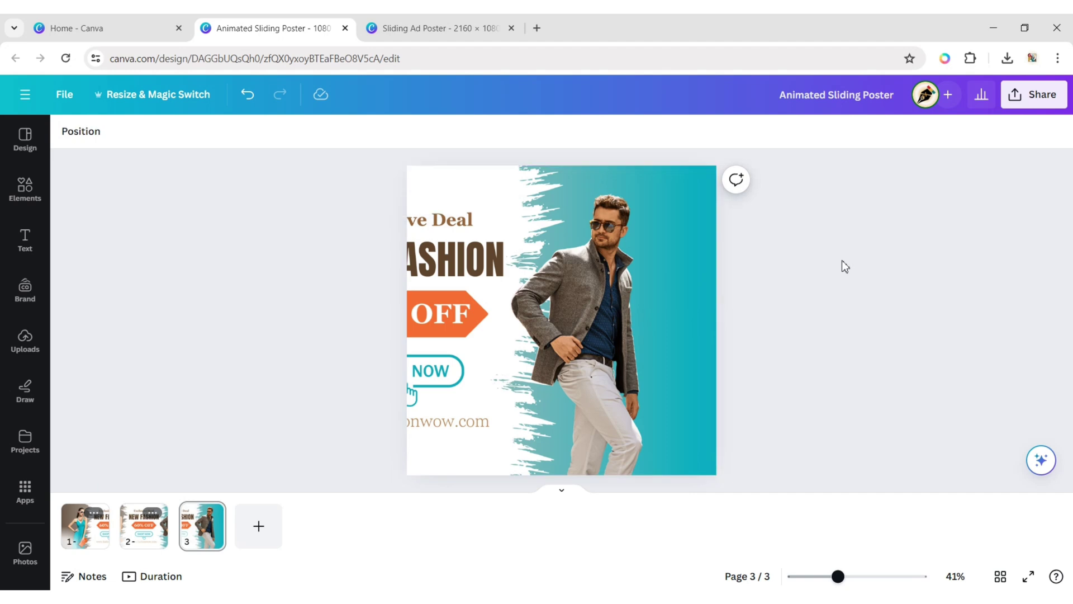
- Duplicate page 3 and slide the poster right on page 4 back to the offer text
{"action": "right_click", "coordinate": [208, 520]}
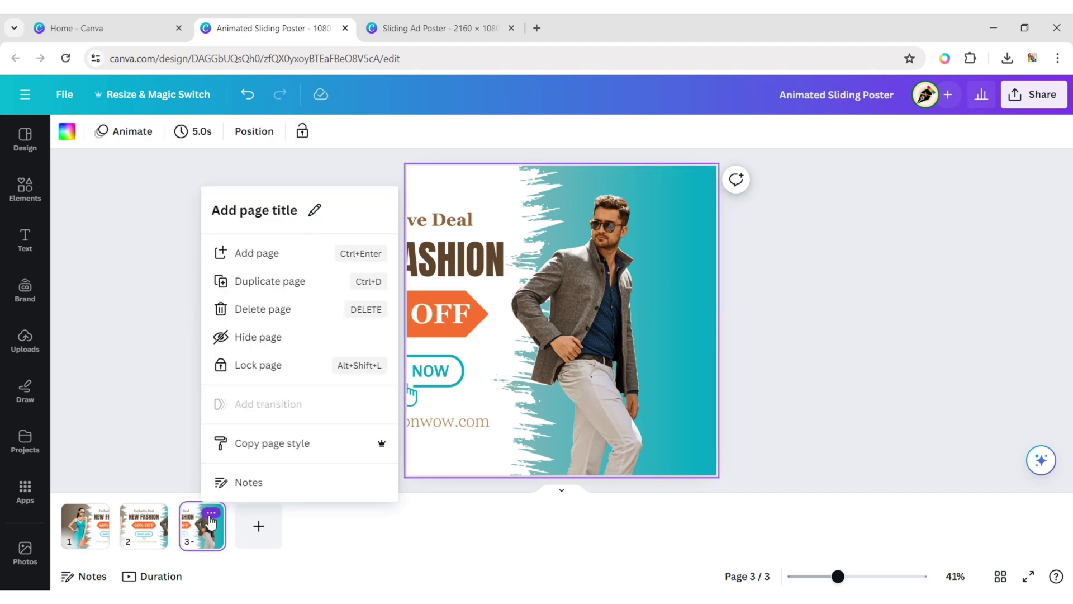
{"action": "left_click", "coordinate": [263, 284]}
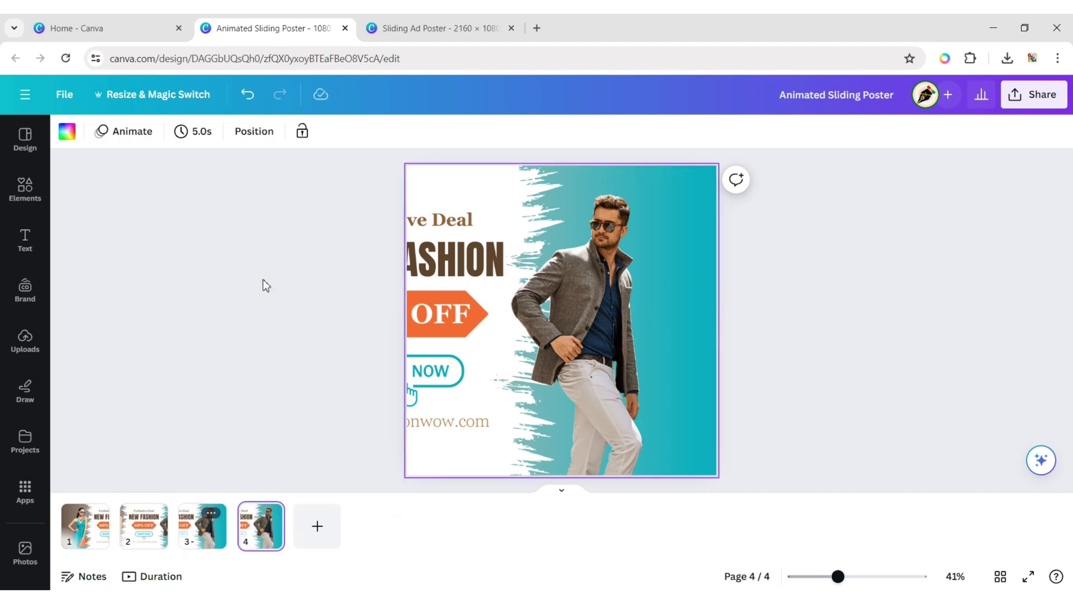
{"action": "left_click", "coordinate": [484, 244]}
{"action": "left_click_drag", "start_coordinate": [485, 263], "coordinate": [640, 285]}
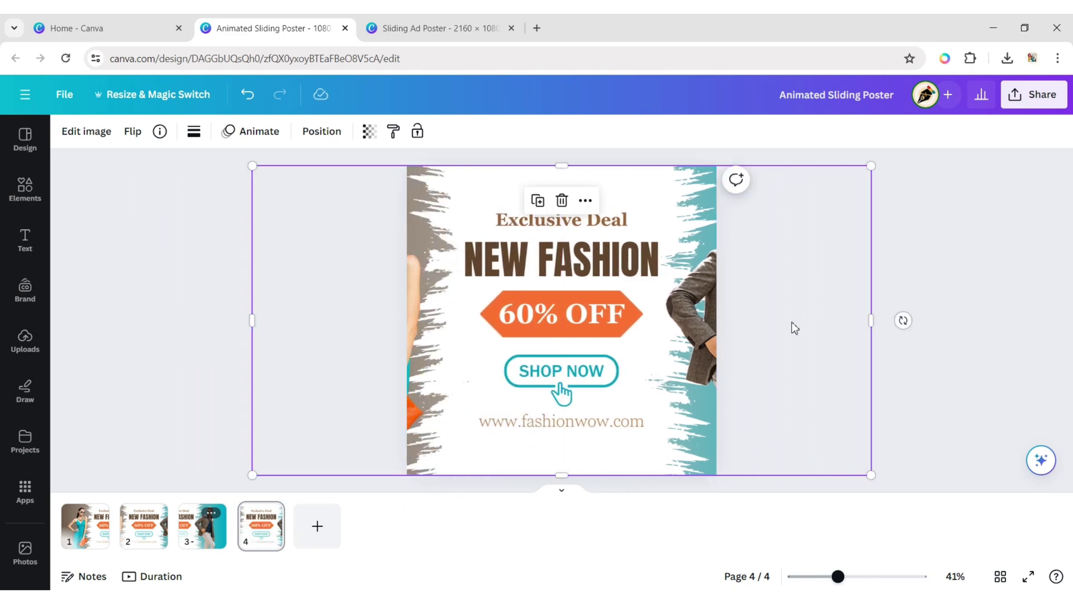
{"action": "left_click", "coordinate": [938, 238]}
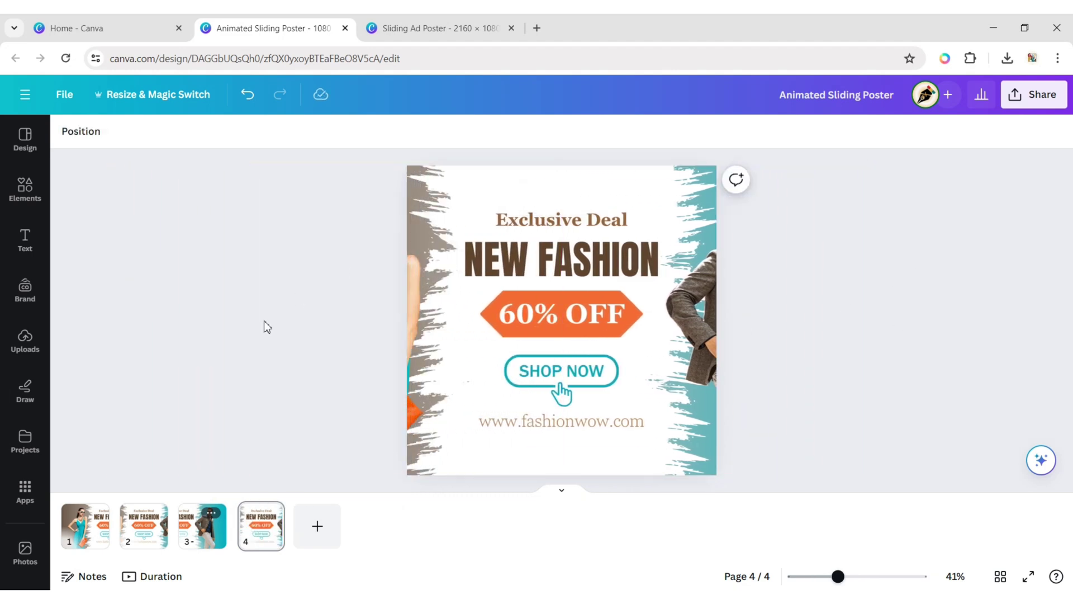
{"action": "left_click", "coordinate": [93, 524]}
- Apply a 2-second Match & Move transition between all four pages and play the preview
{"action": "left_click", "coordinate": [119, 547]}
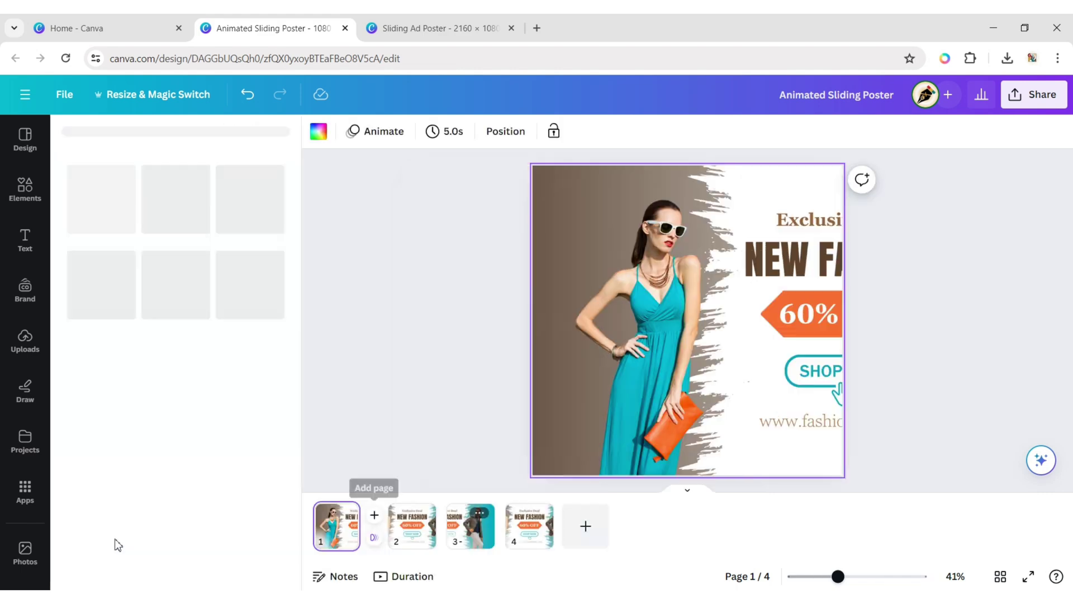
{"action": "left_click", "coordinate": [94, 381]}
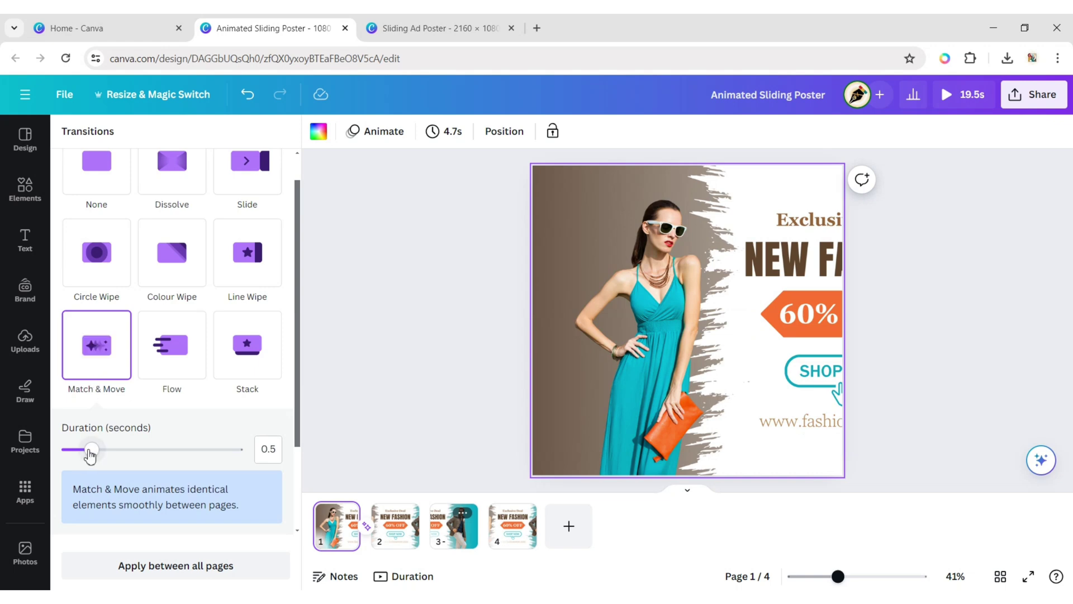
{"action": "left_click_drag", "start_coordinate": [92, 451], "coordinate": [205, 470]}
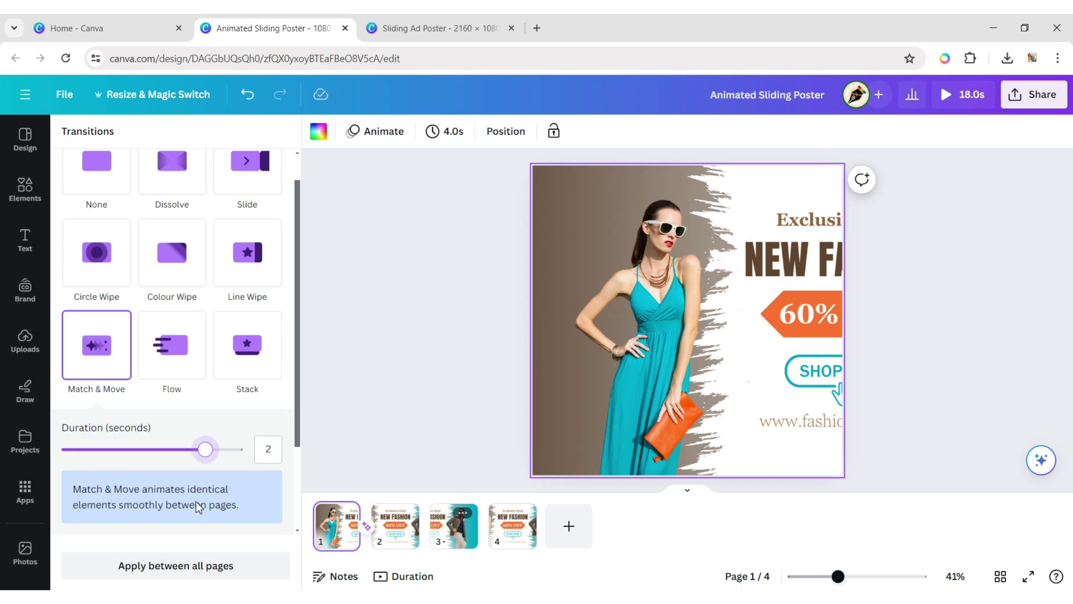
{"action": "left_click", "coordinate": [186, 566]}
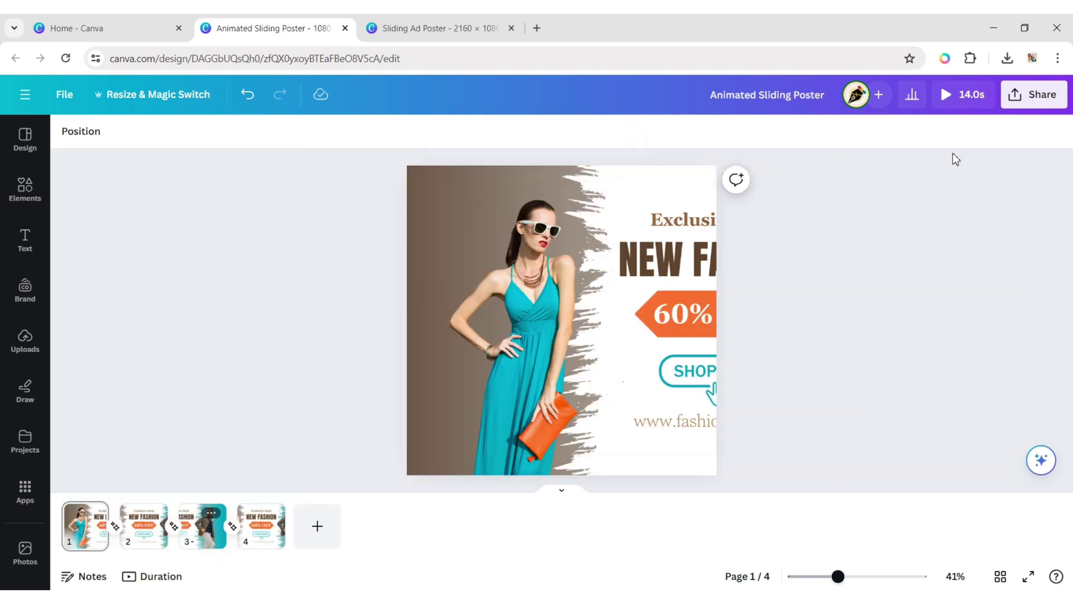
{"action": "left_click", "coordinate": [962, 102]}
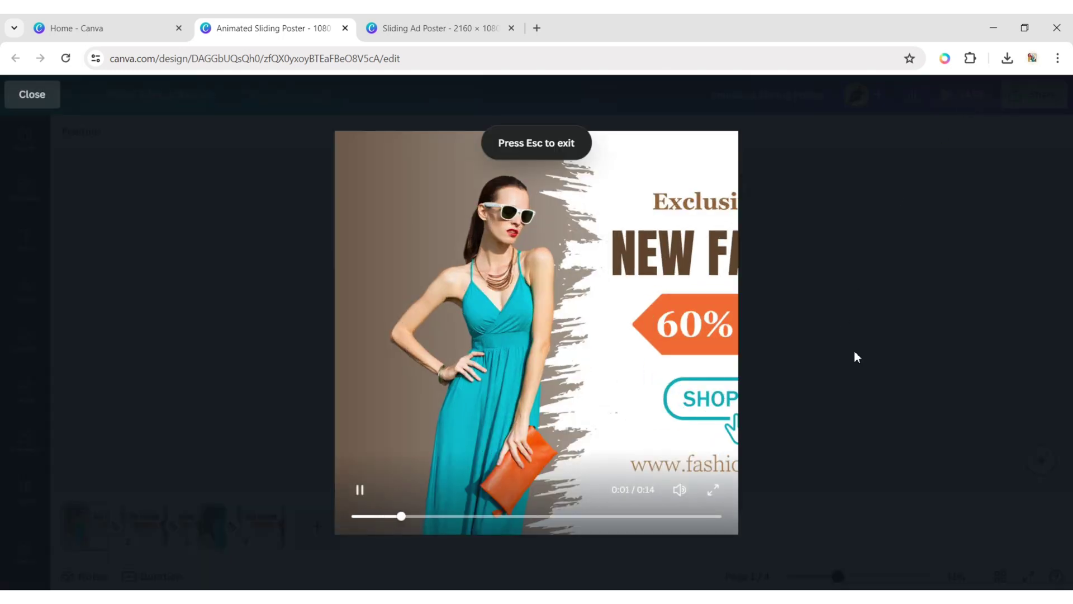